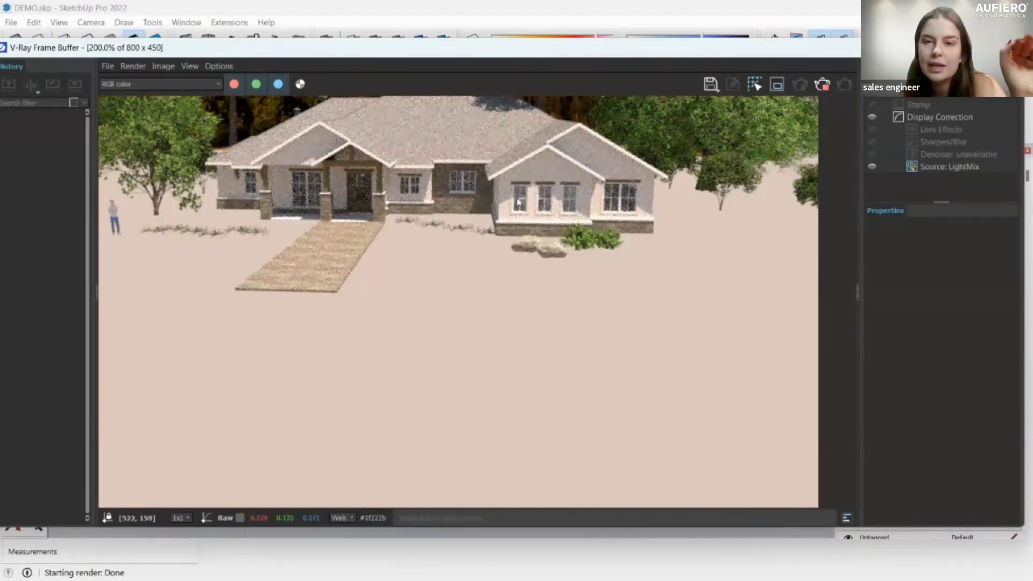
scroll(516, 199, up, 3)
scroll(516, 200, down, 3)
scroll(487, 202, up, 2)
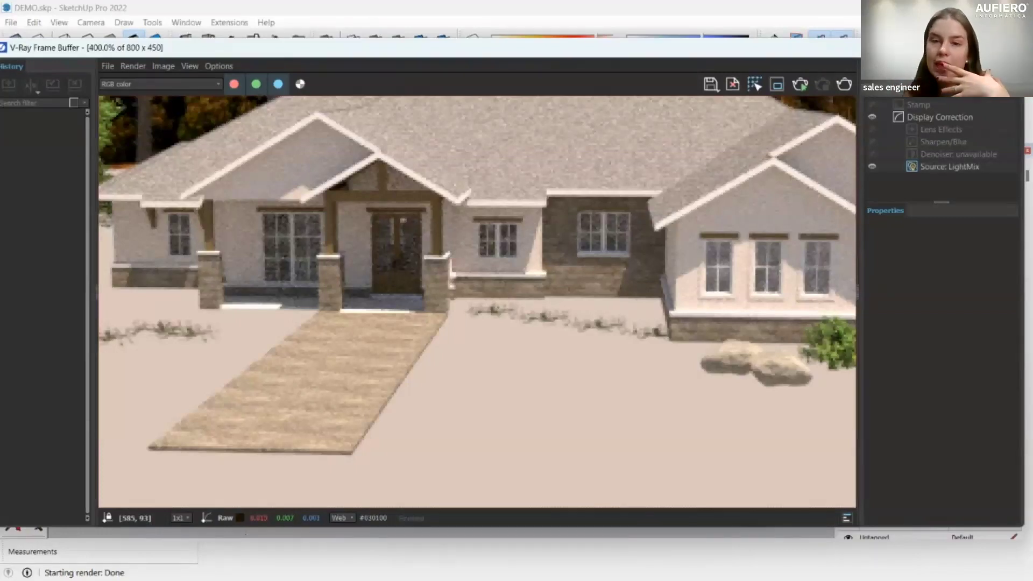
Switch to the SketchUp model and draw a ground rectangle about 50.12 m by 32.85 m in front of the house.
key(alt+Tab)
key(space)
middle_drag(525, 328, 447, 269)
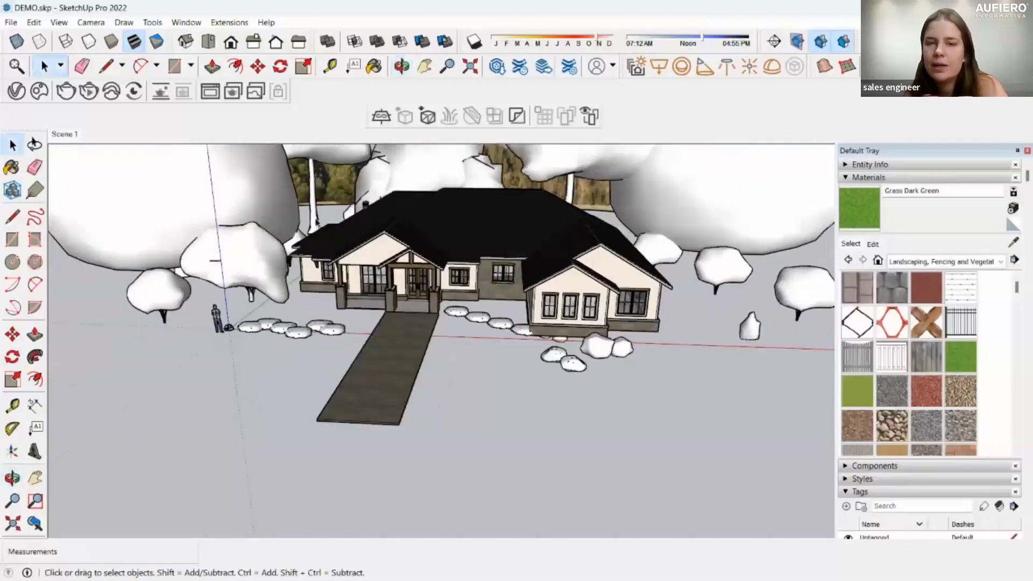
click(175, 66)
click(65, 311)
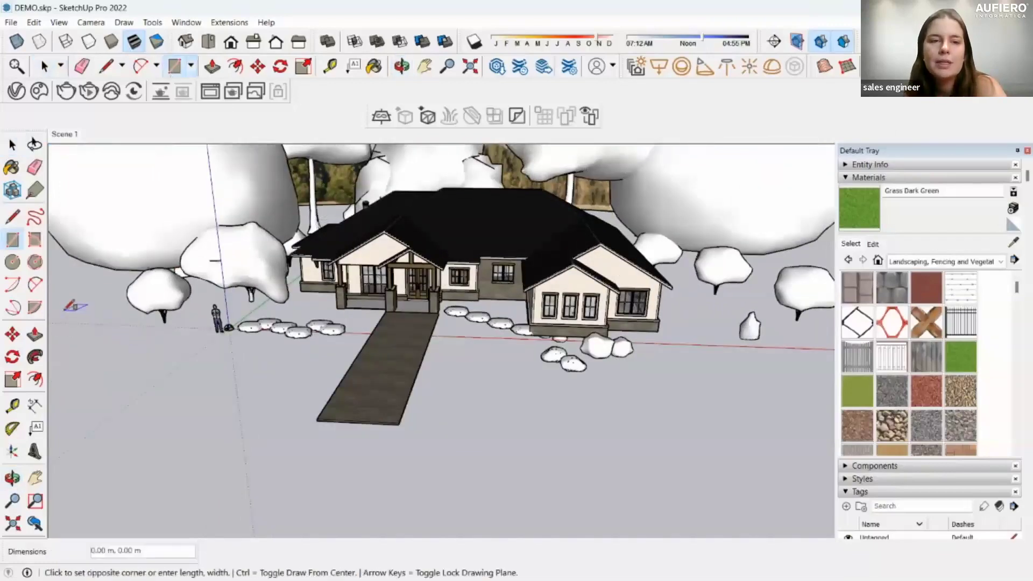
middle_drag(541, 459, 657, 458)
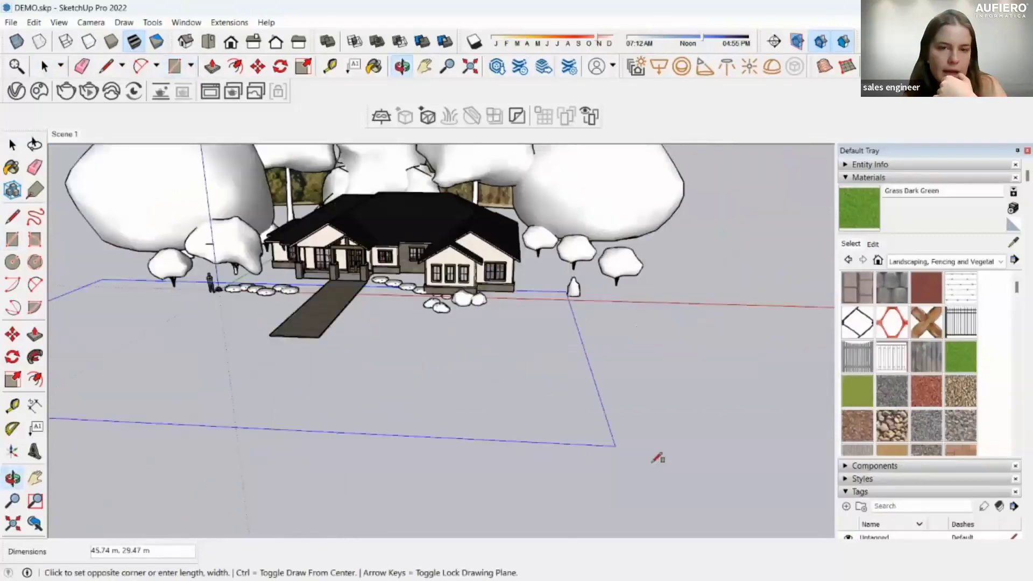
click(759, 501)
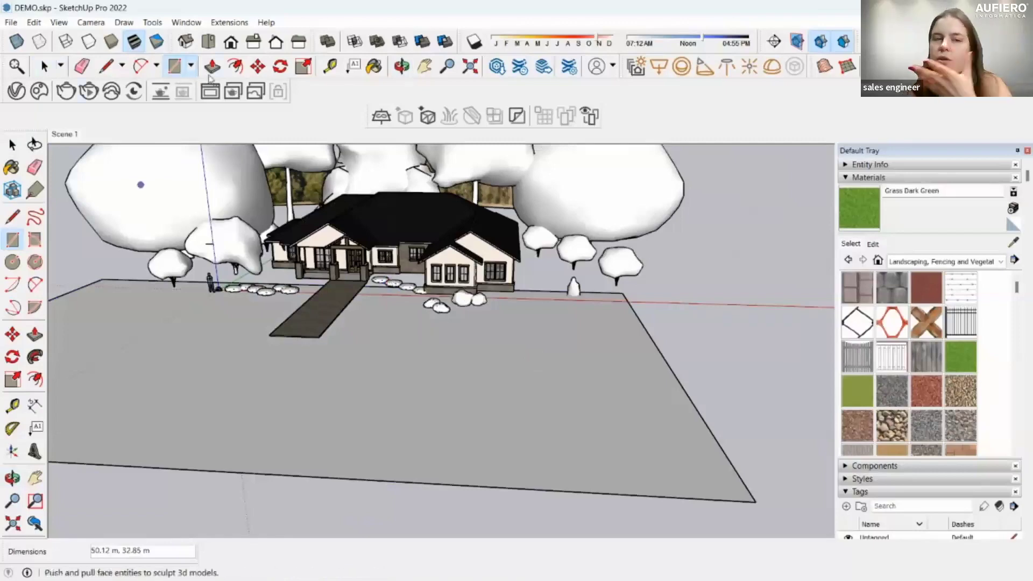
Push/Pull the ground rectangle up about 0.18 m into a thin slab and make the whole slab a group.
key(p)
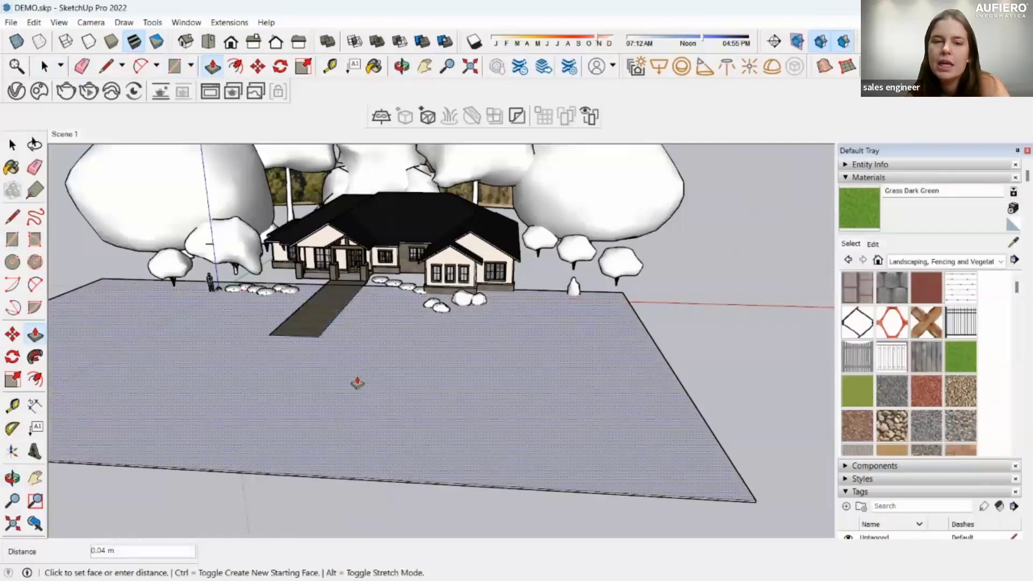
click(358, 379)
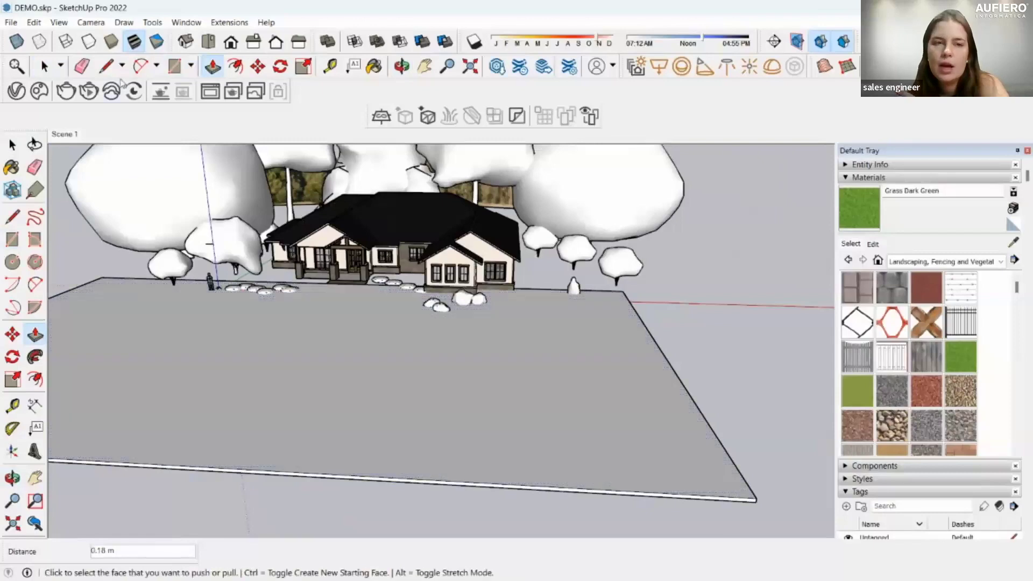
click(41, 71)
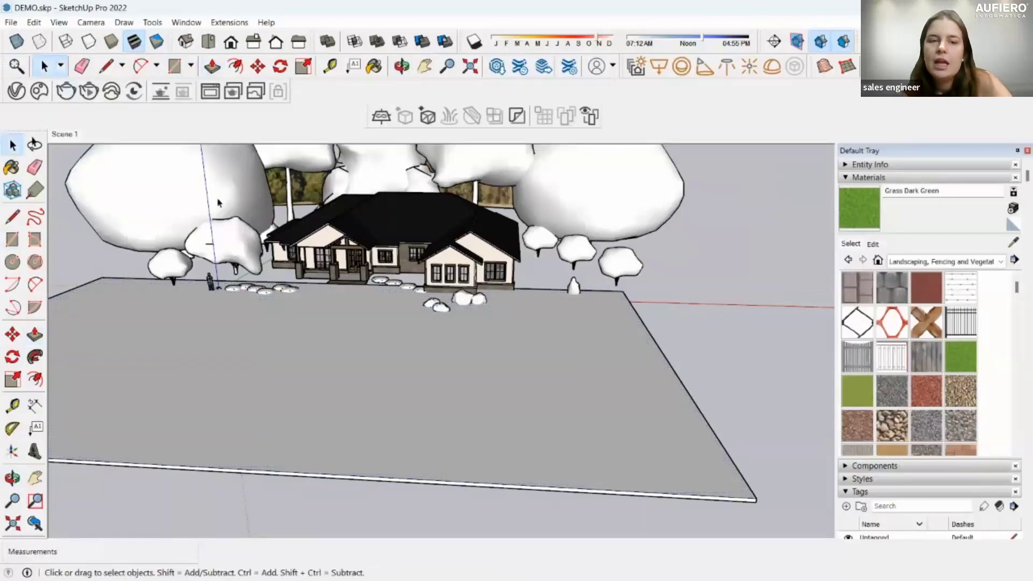
right_click(280, 346)
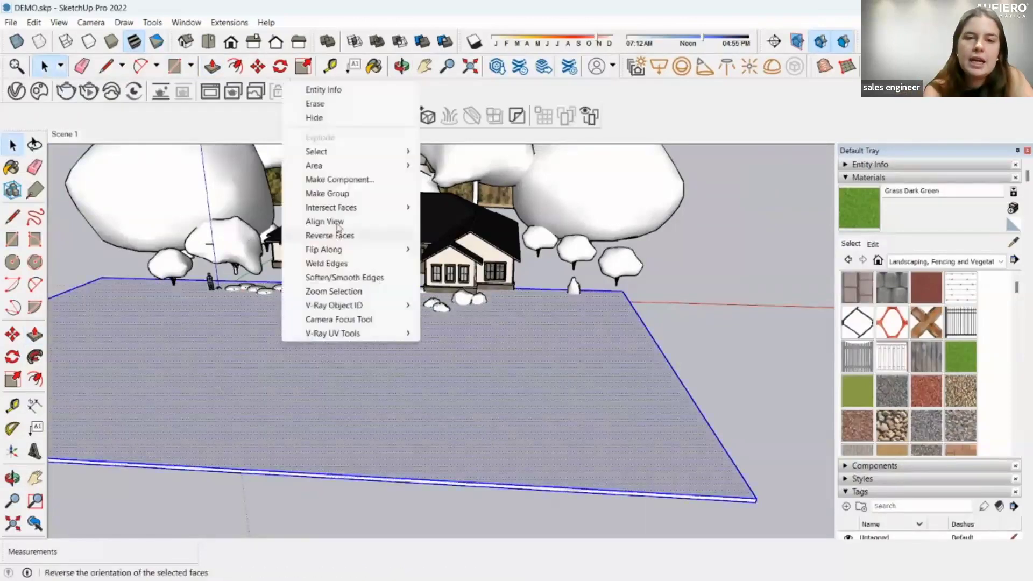
click(347, 195)
Scale the ground slab along the green axis by a factor of about 2.87 so it extends under the house and trees.
click(304, 66)
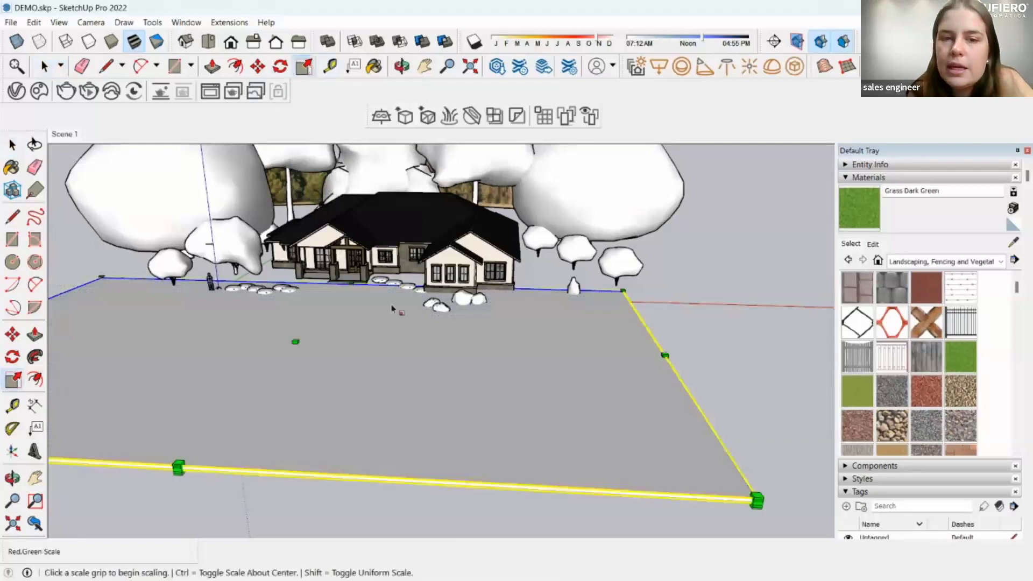
click(351, 286)
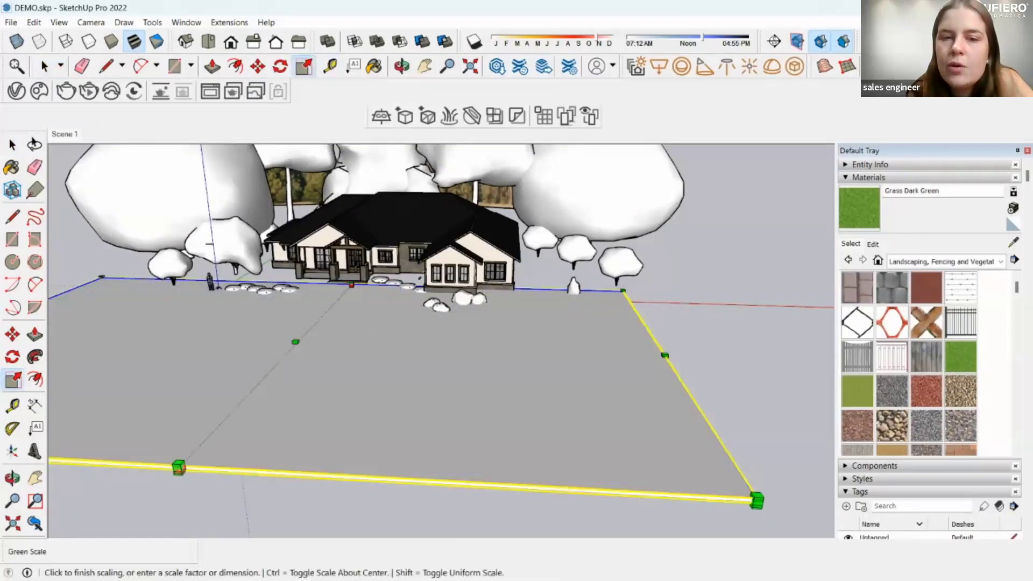
middle_drag(681, 231, 659, 356)
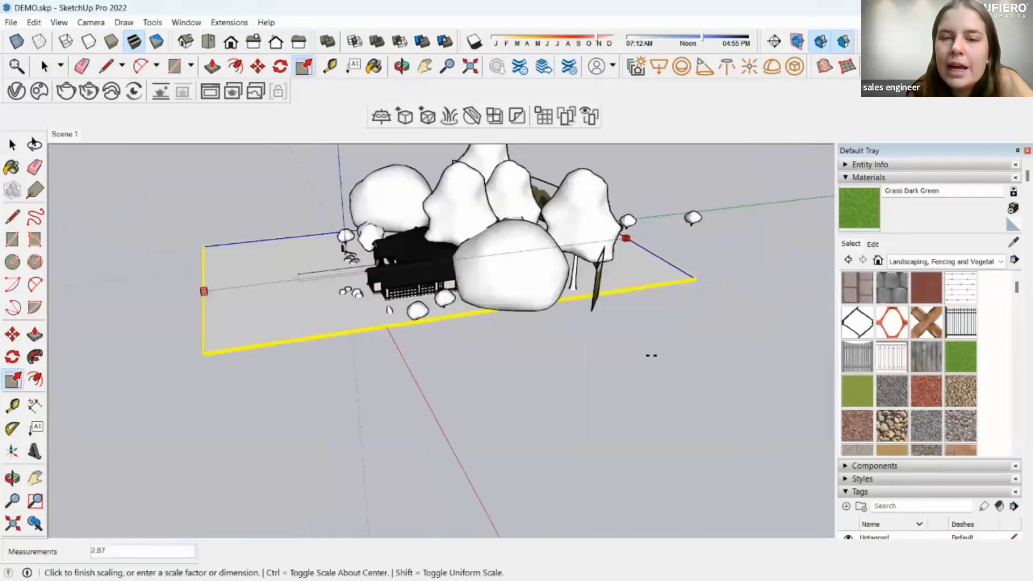
click(652, 292)
Move the ground slab from its front corner straight down along the blue axis, about 0.20 m in the final move.
click(257, 66)
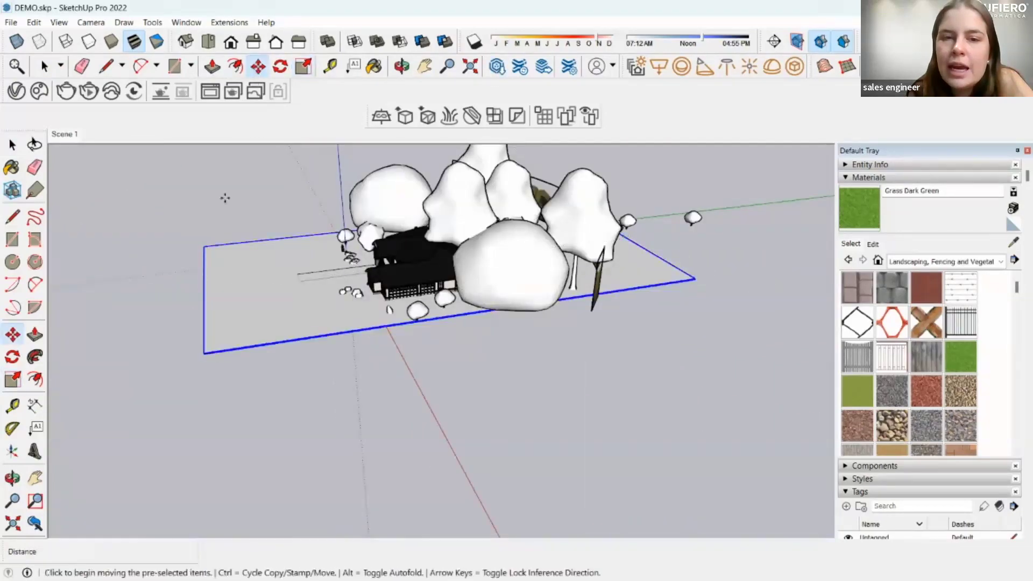
scroll(197, 353, up, 5)
scroll(207, 353, up, 3)
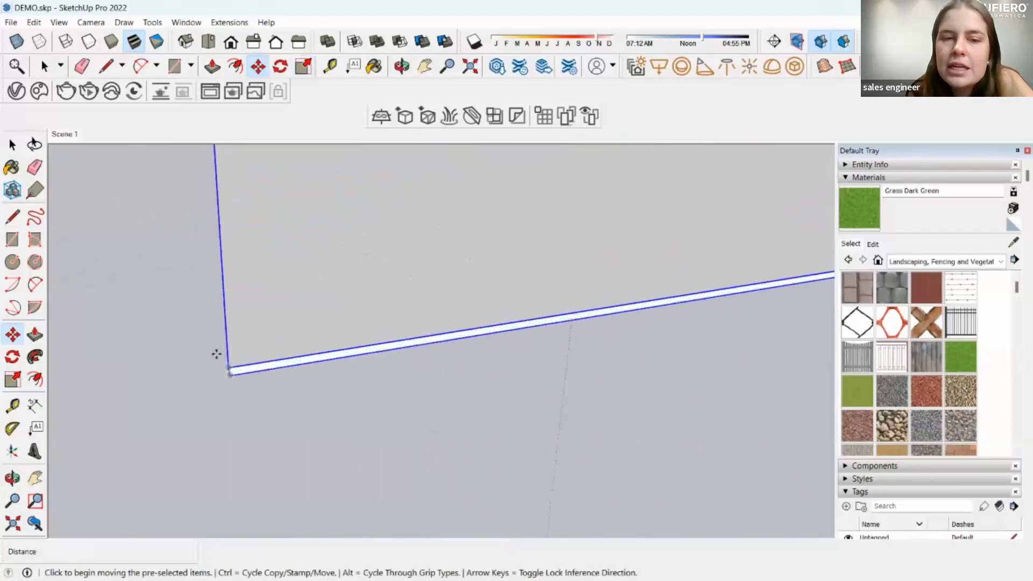
click(229, 366)
click(237, 389)
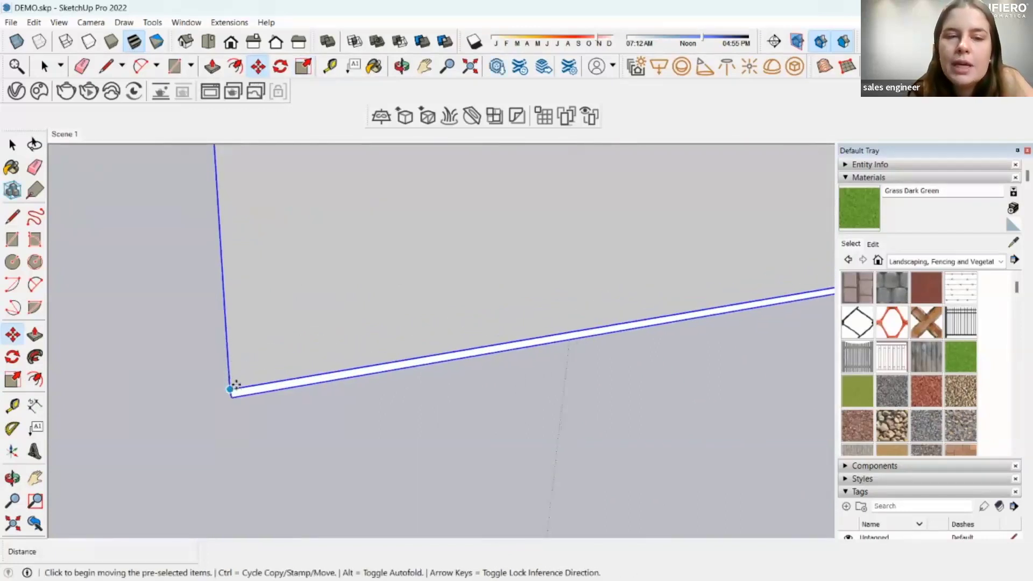
middle_drag(237, 389, 229, 373)
scroll(229, 373, down, 3)
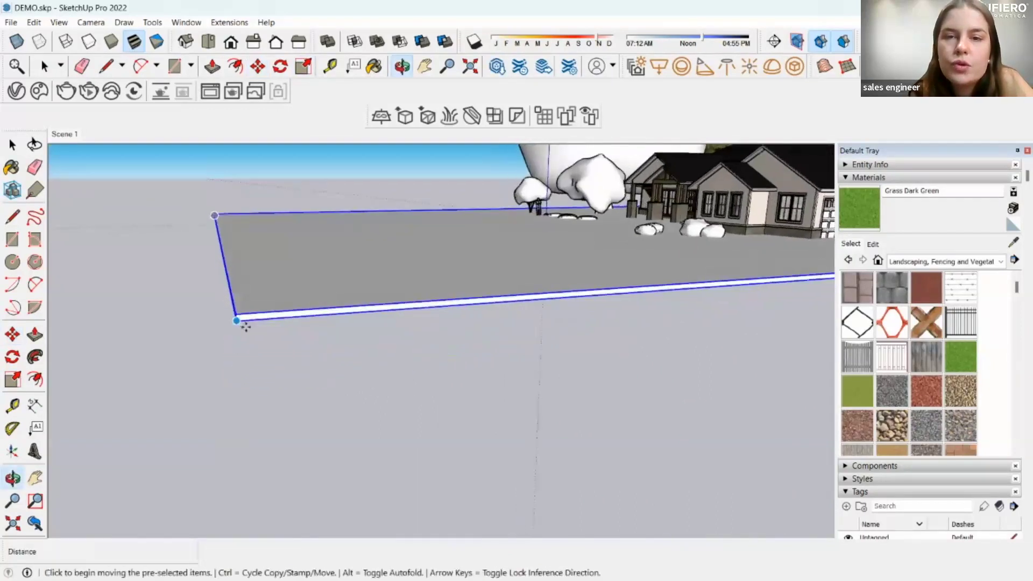
click(236, 323)
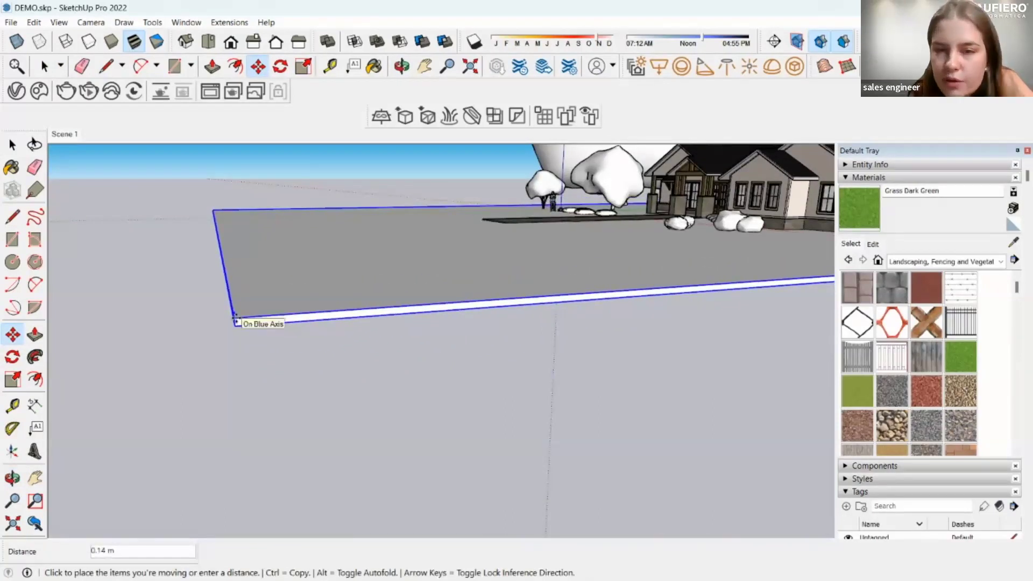
click(235, 324)
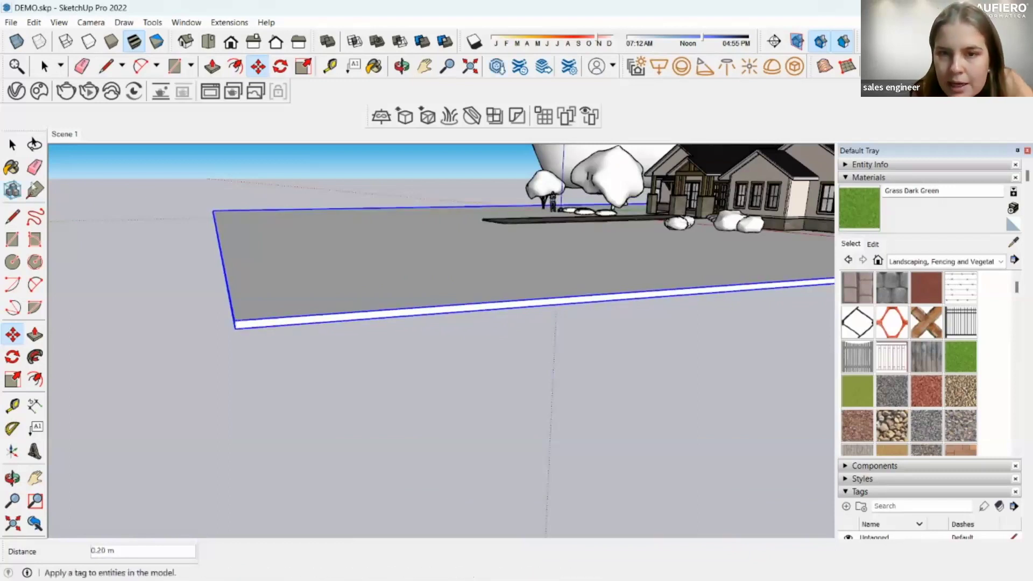
Restore the saved Scene 1 camera view of the house.
click(13, 147)
middle_drag(244, 323, 133, 175)
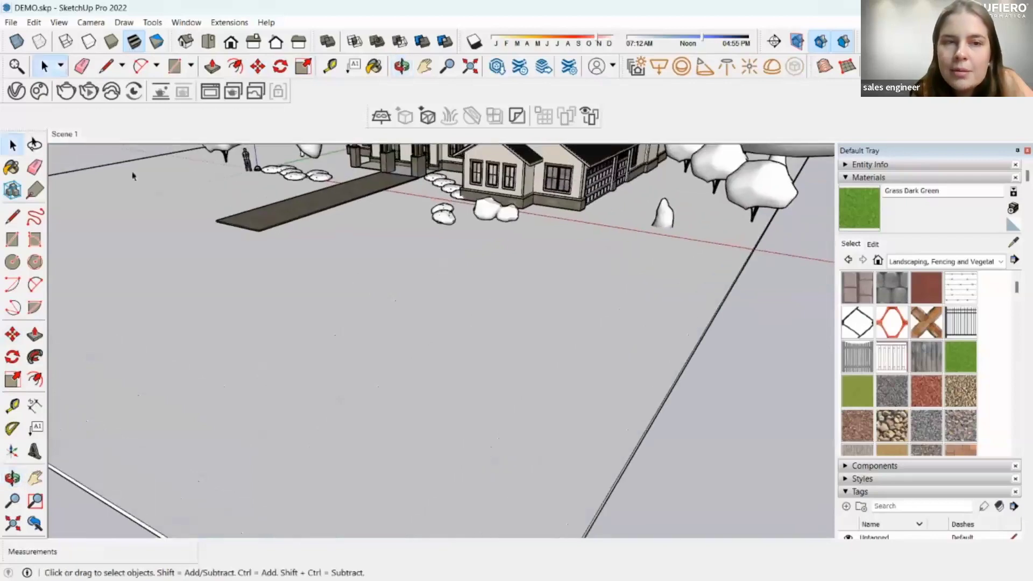
click(63, 135)
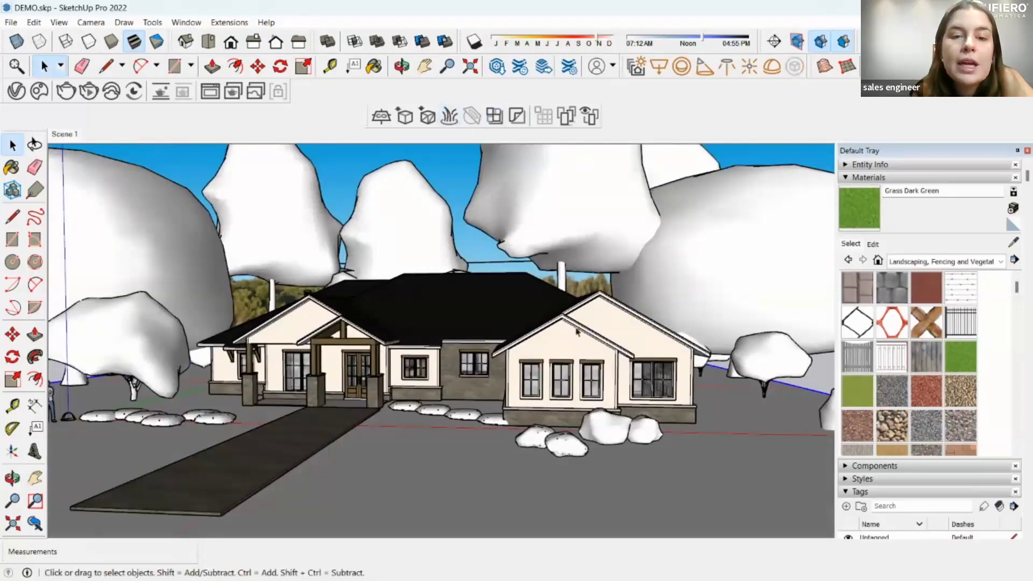
Review the Fur geometry's parameters in the V-Ray Asset Editor and close the editor.
click(16, 91)
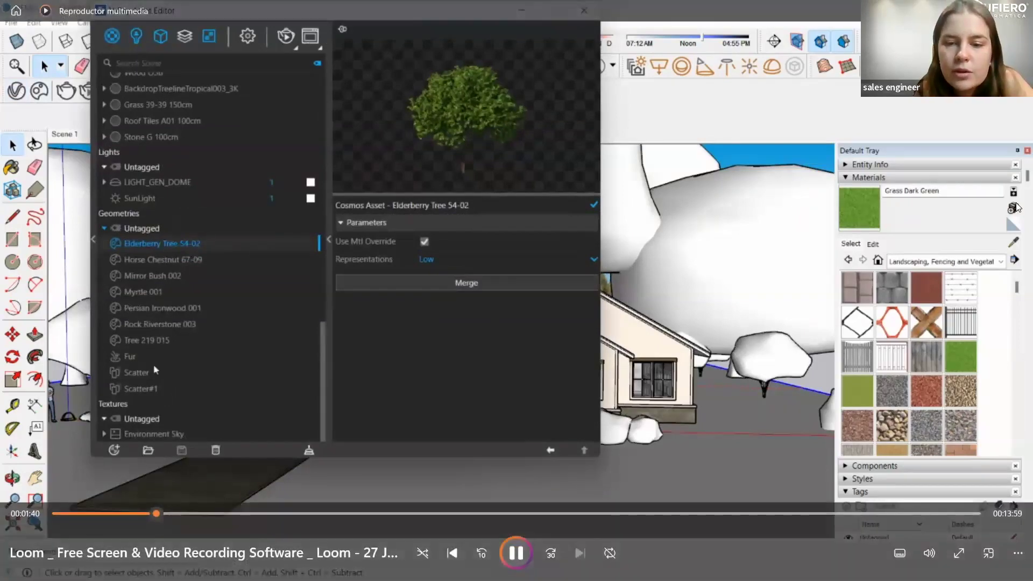
key(space)
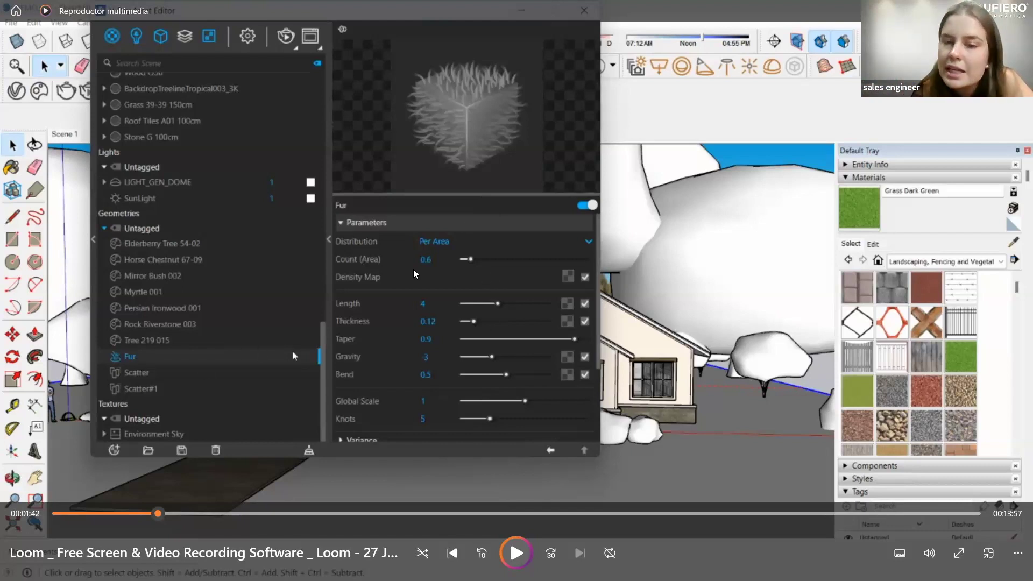
click(518, 554)
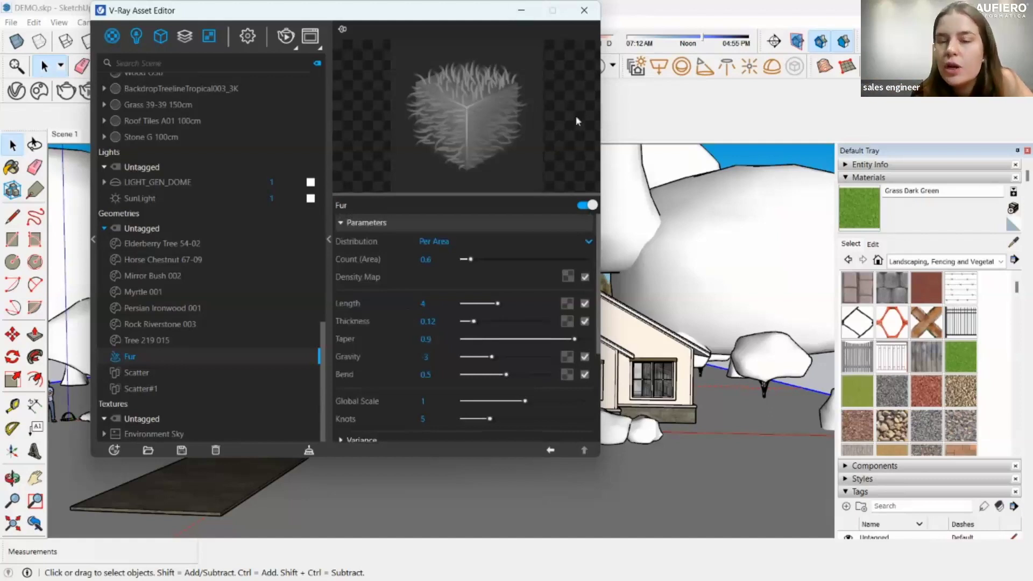
click(584, 11)
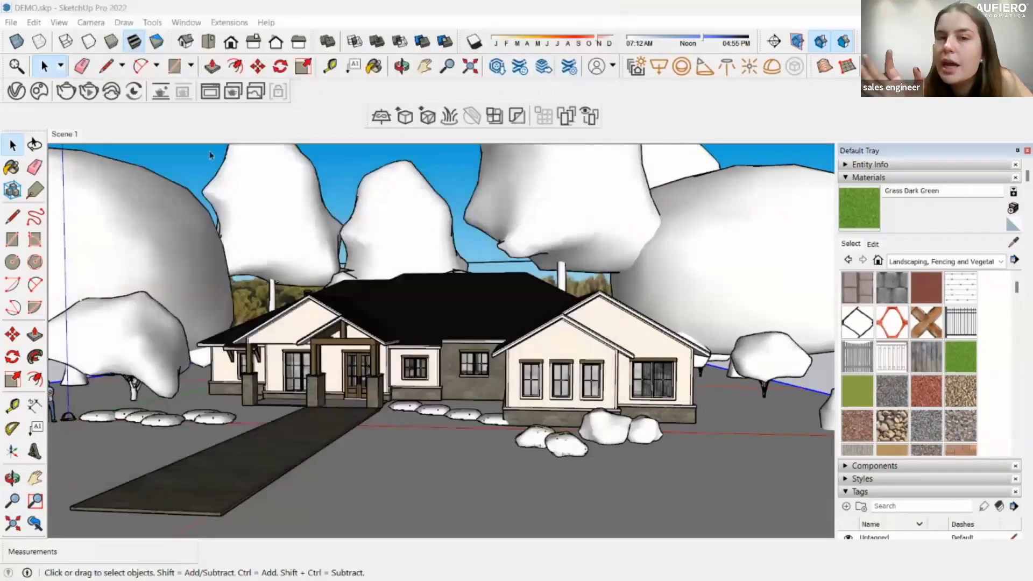
Render the Scene 1 view in the V-Ray Frame Buffer and examine the house and ground slab in the image.
click(210, 92)
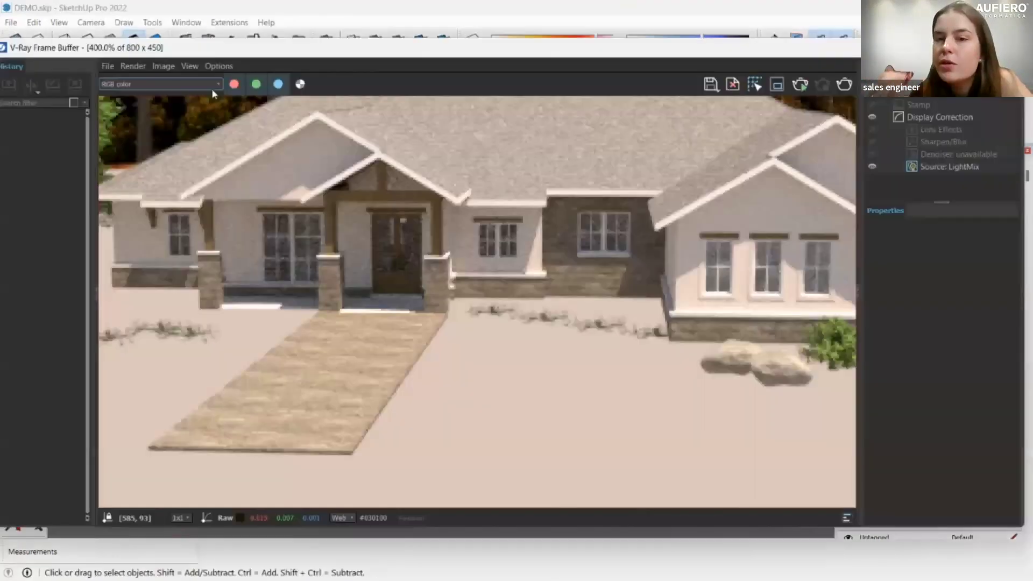
click(800, 85)
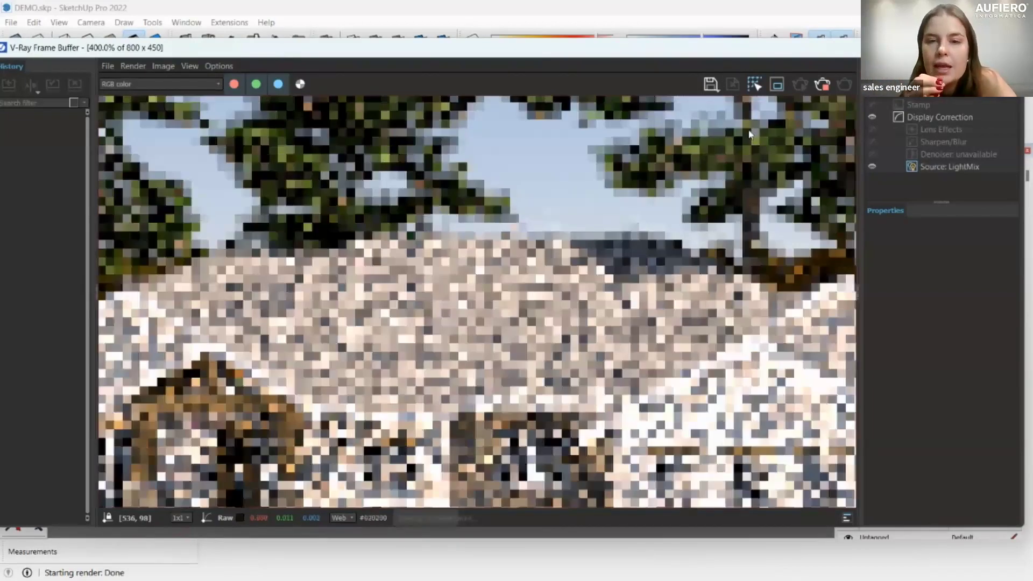
scroll(579, 344, down, 3)
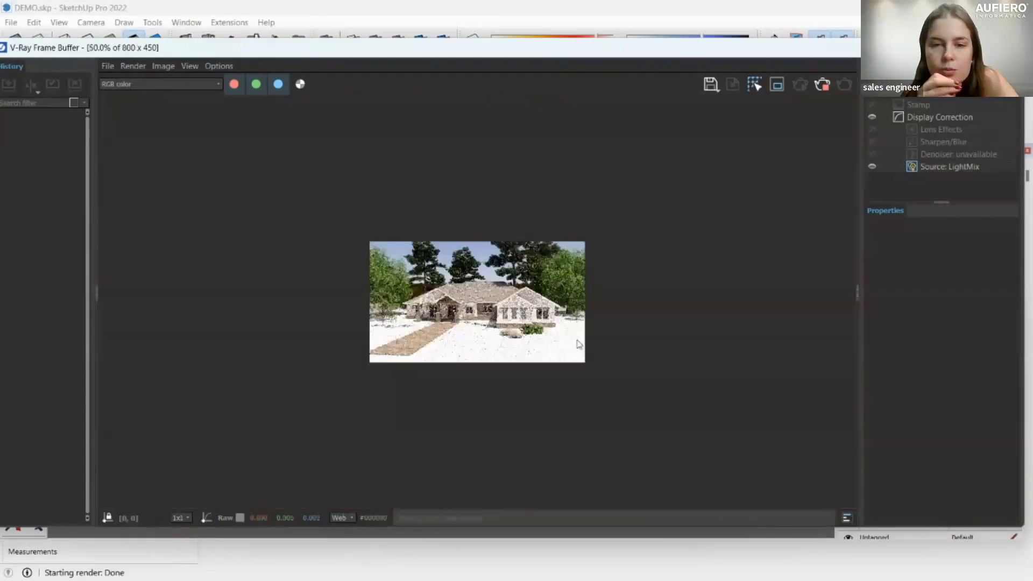
scroll(579, 344, up, 6)
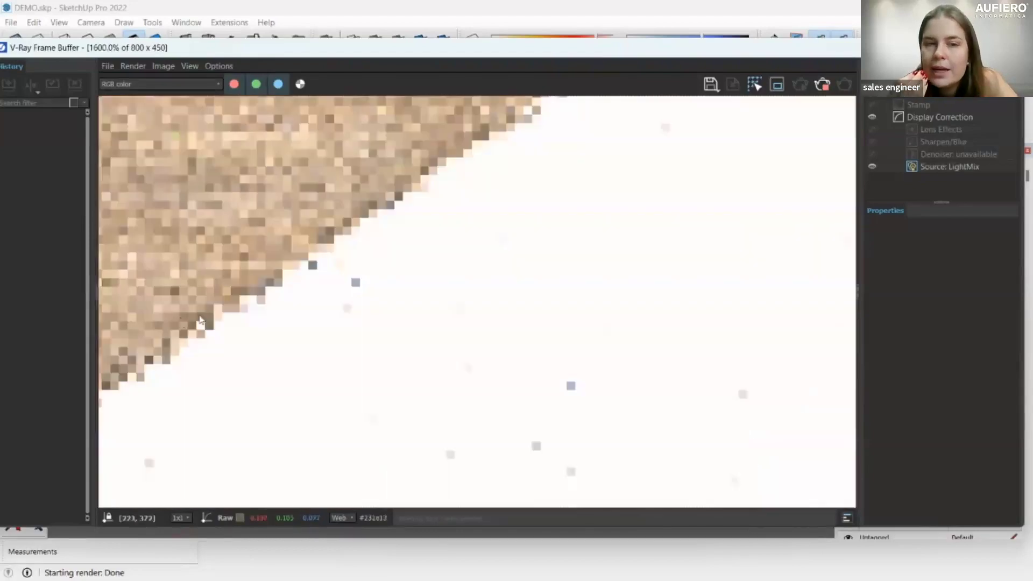
scroll(237, 320, down, 4)
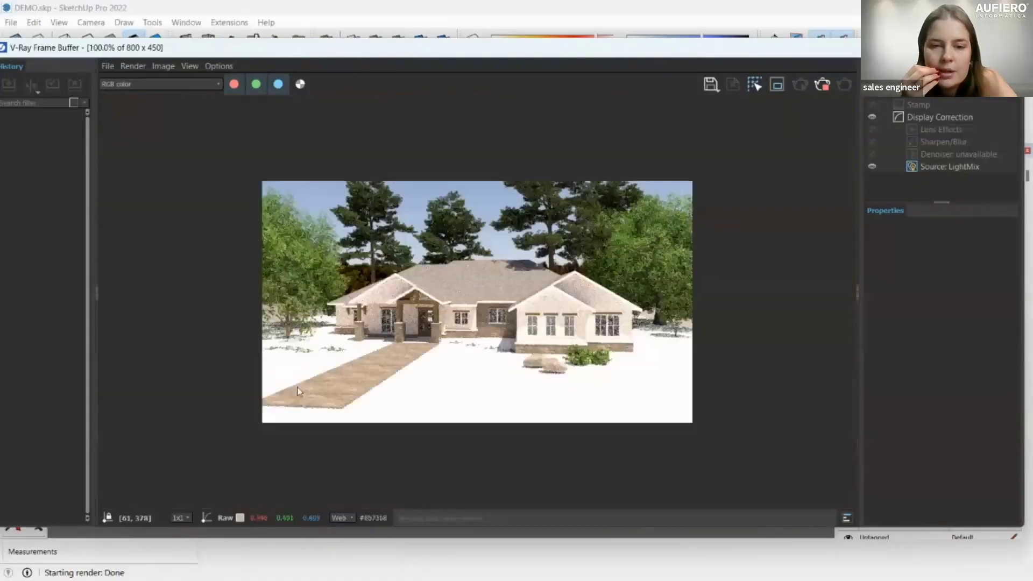
scroll(254, 415, up, 1)
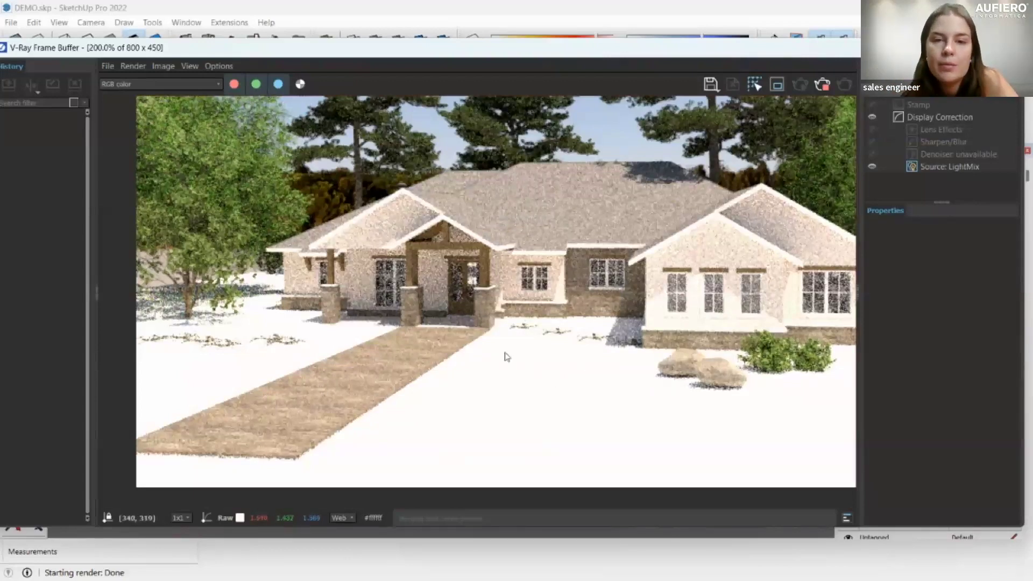
scroll(507, 356, down, 1)
scroll(591, 385, up, 2)
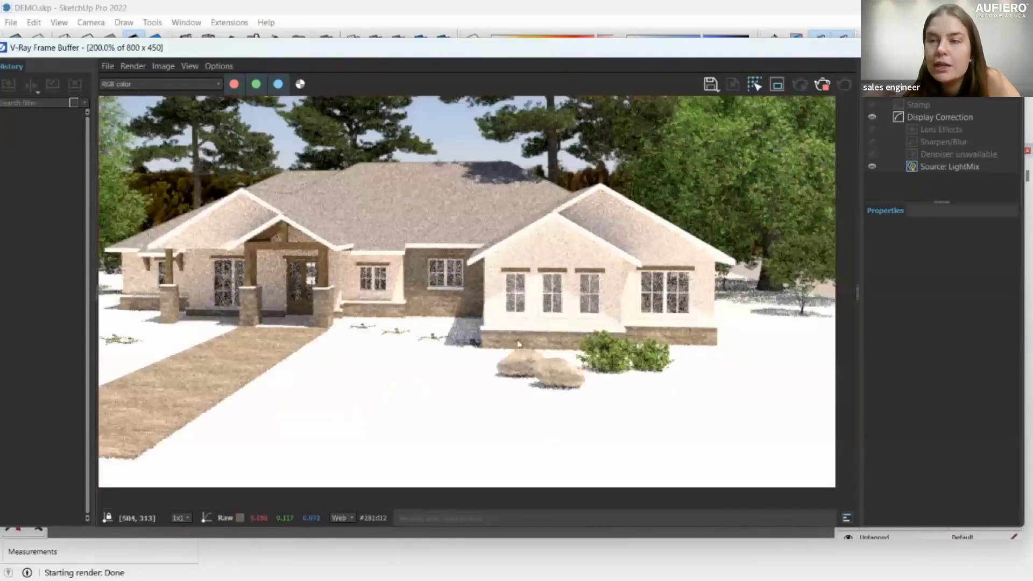
scroll(502, 303, down, 1)
scroll(593, 369, down, 3)
scroll(295, 392, up, 3)
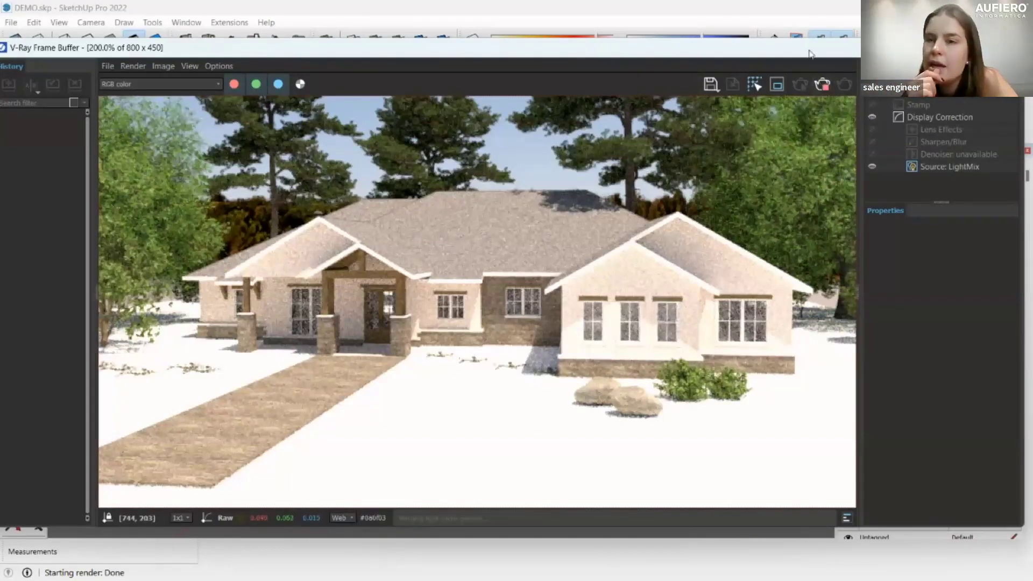
Filter the V-Ray Asset Editor's scene assets for "grass".
mouse_move(783, 58)
mouse_down()
mouse_move(790, 146)
mouse_move(767, 489)
mouse_up()
click(17, 91)
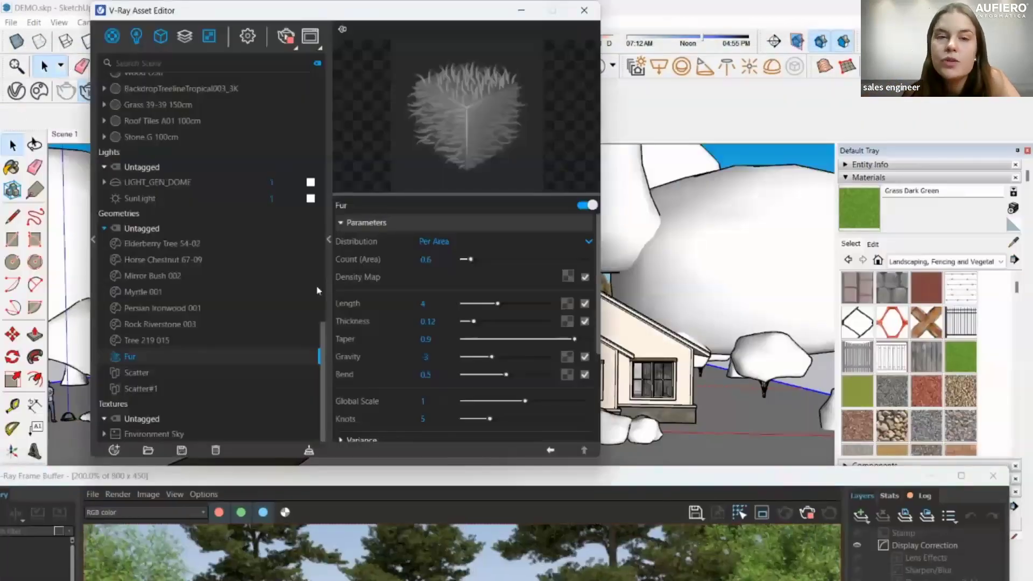
scroll(162, 244, up, 4)
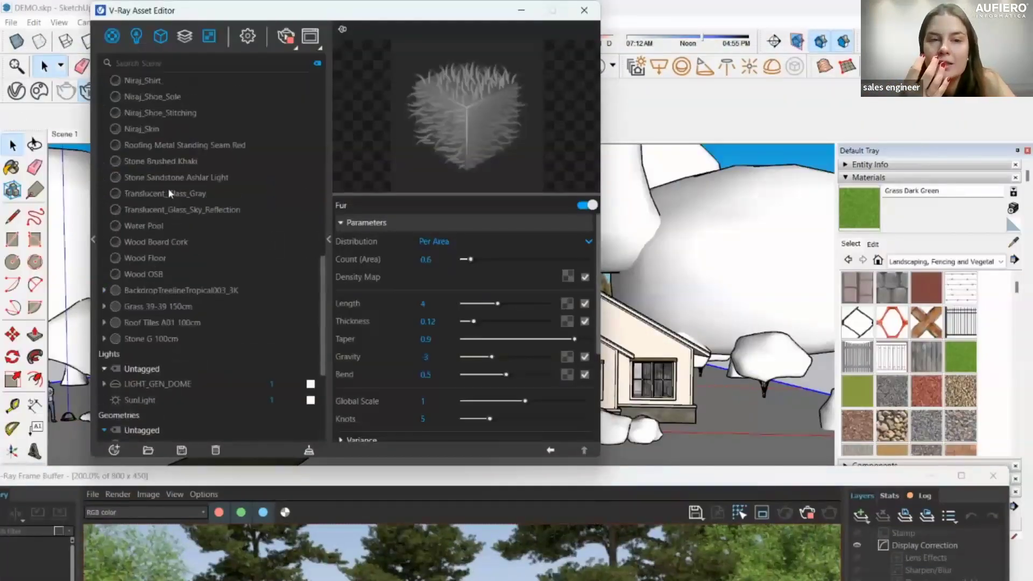
click(149, 306)
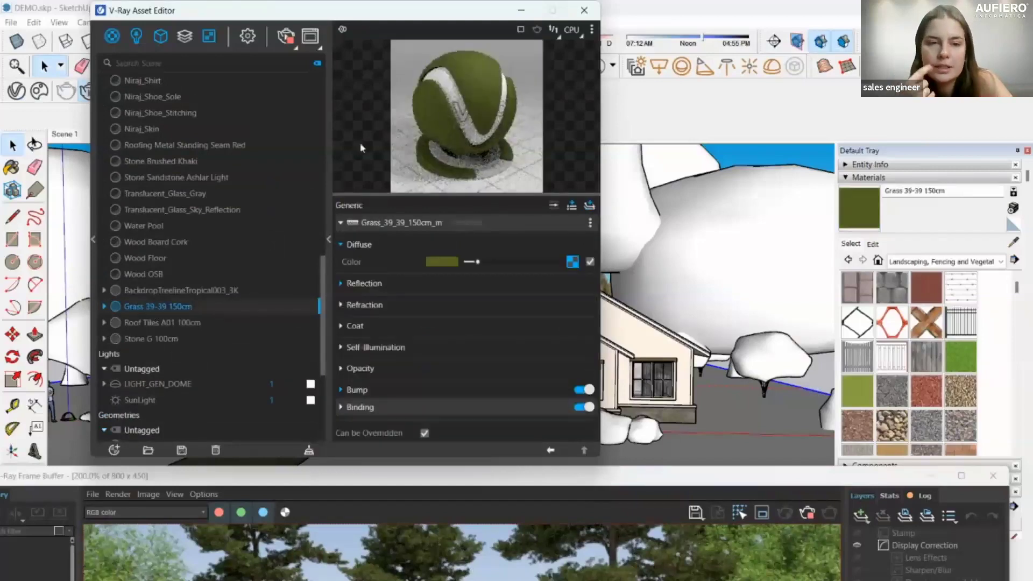
click(182, 63)
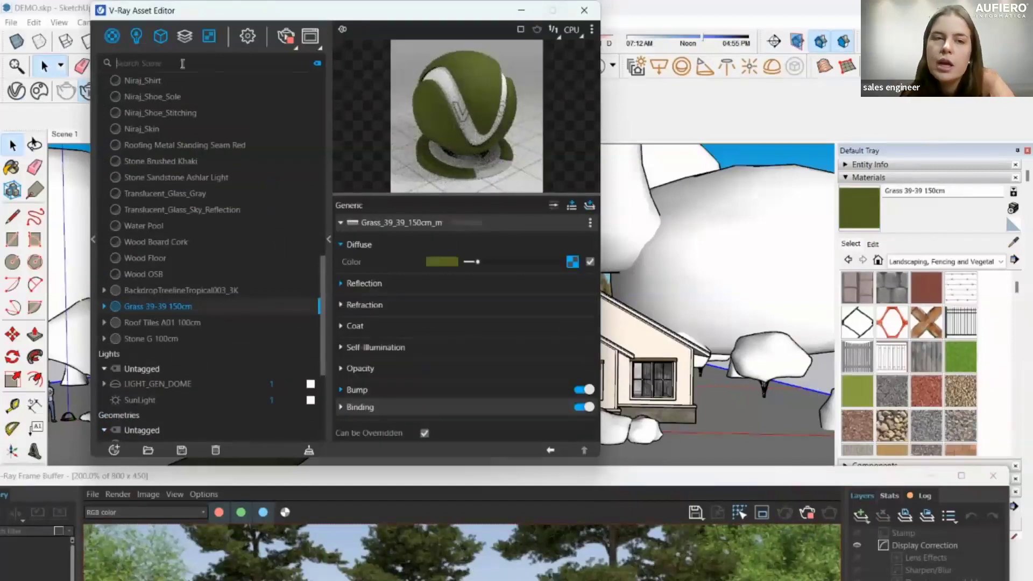
text(grass)
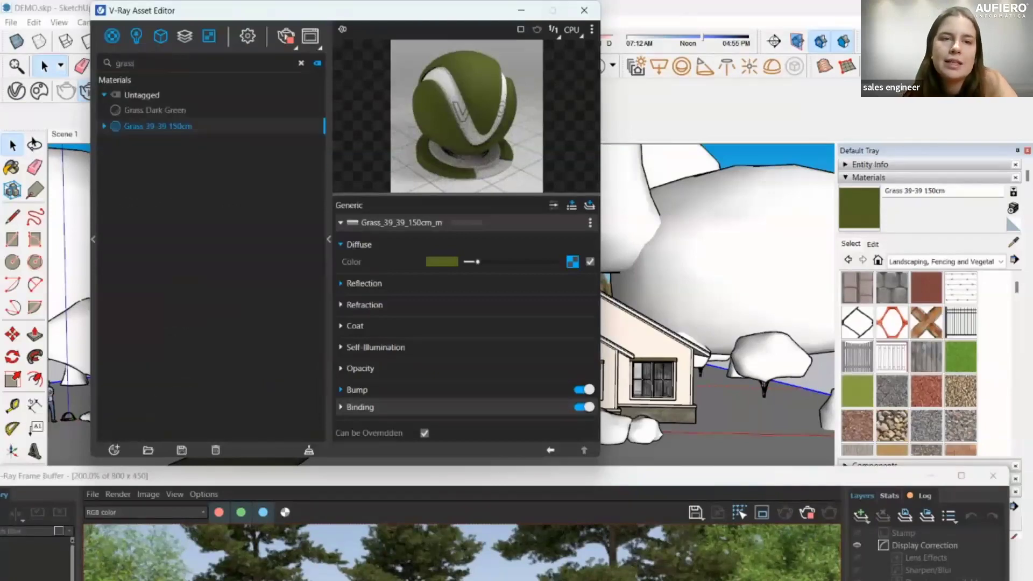
Apply the Grass 39-39 150cm material to the selected ground slab.
click(209, 113)
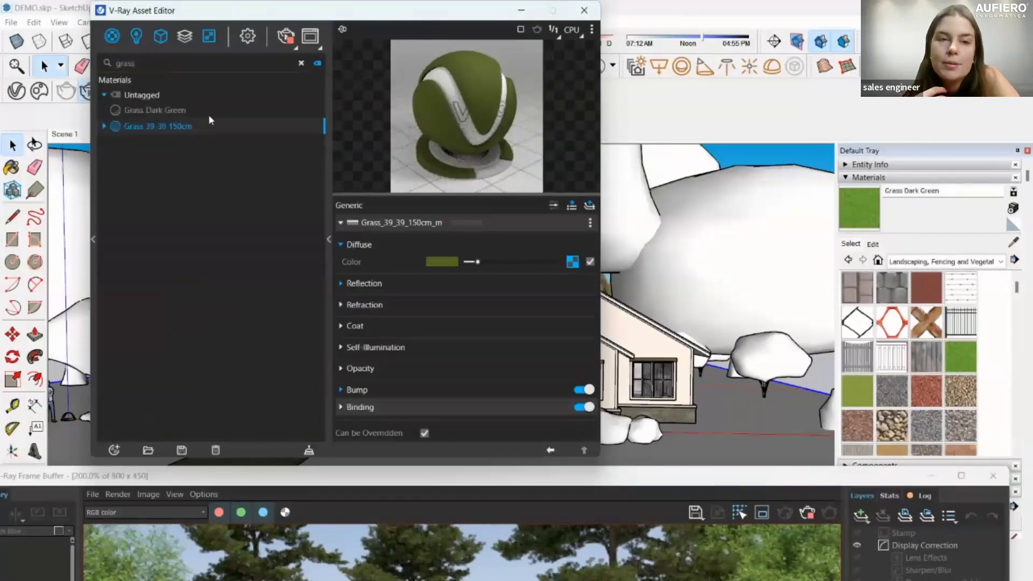
click(184, 127)
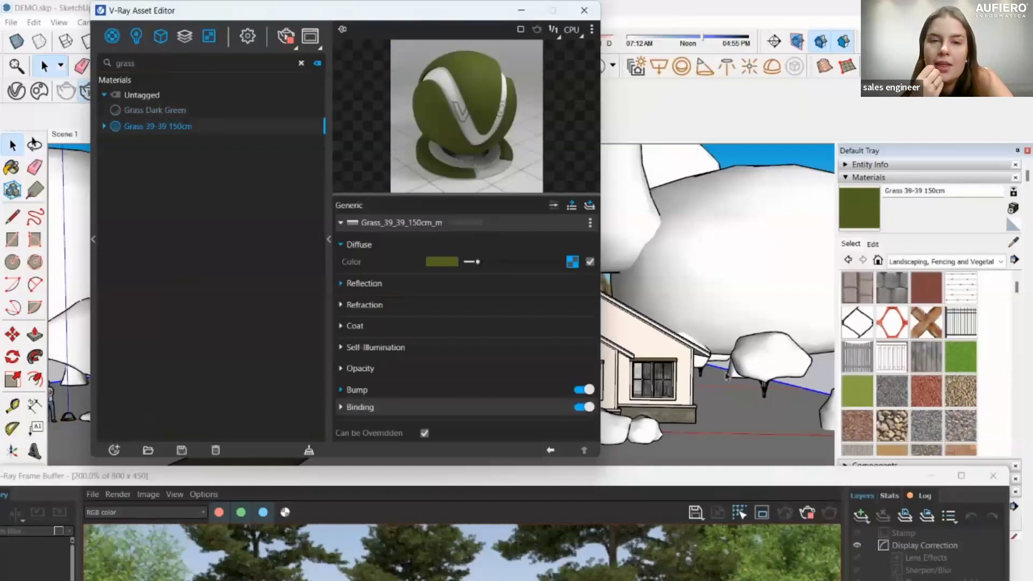
right_click(154, 129)
click(181, 159)
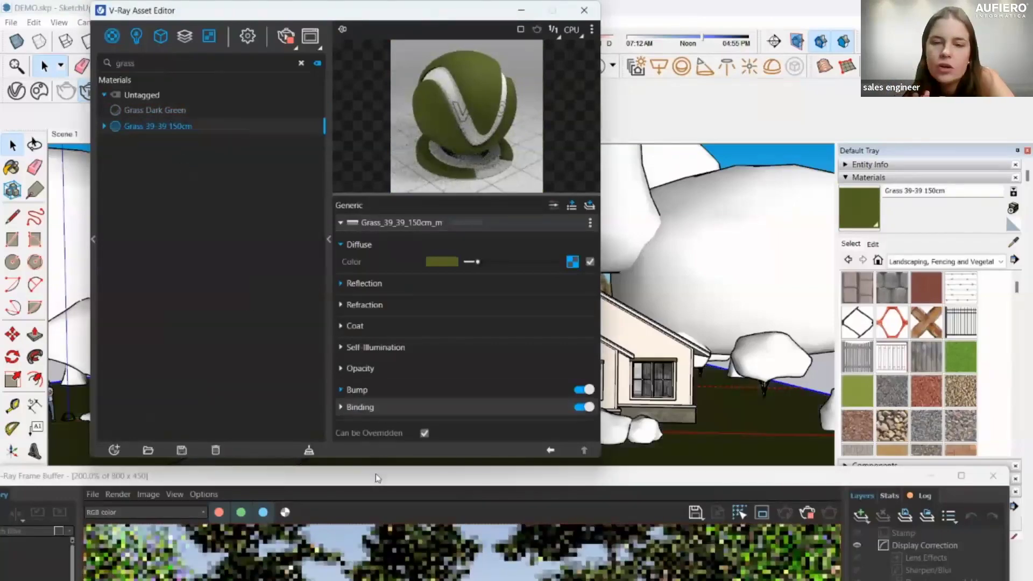
Examine the grass-covered ground in the V-Ray render and return to the clear model view.
drag(380, 488, 361, 73)
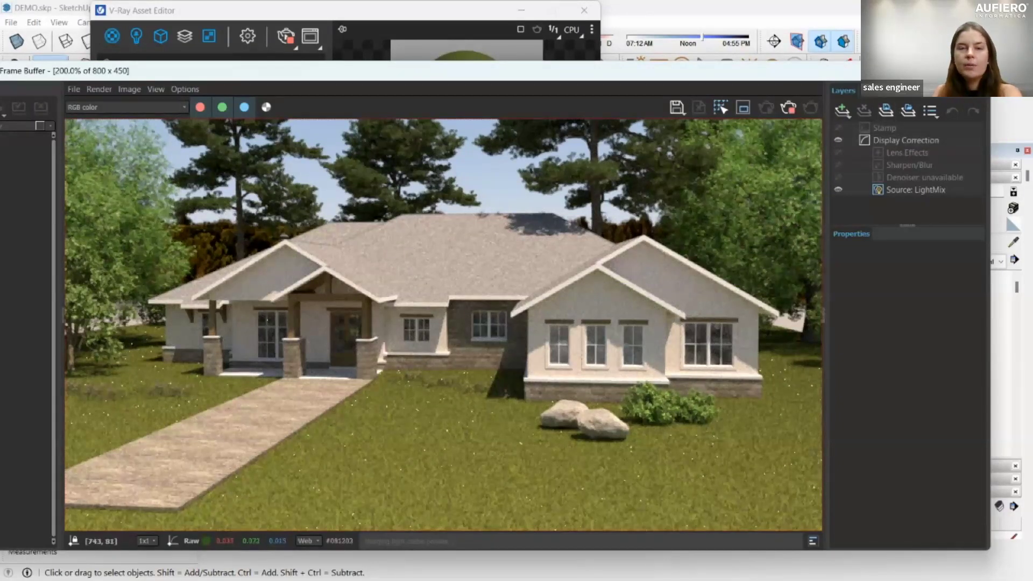
click(929, 70)
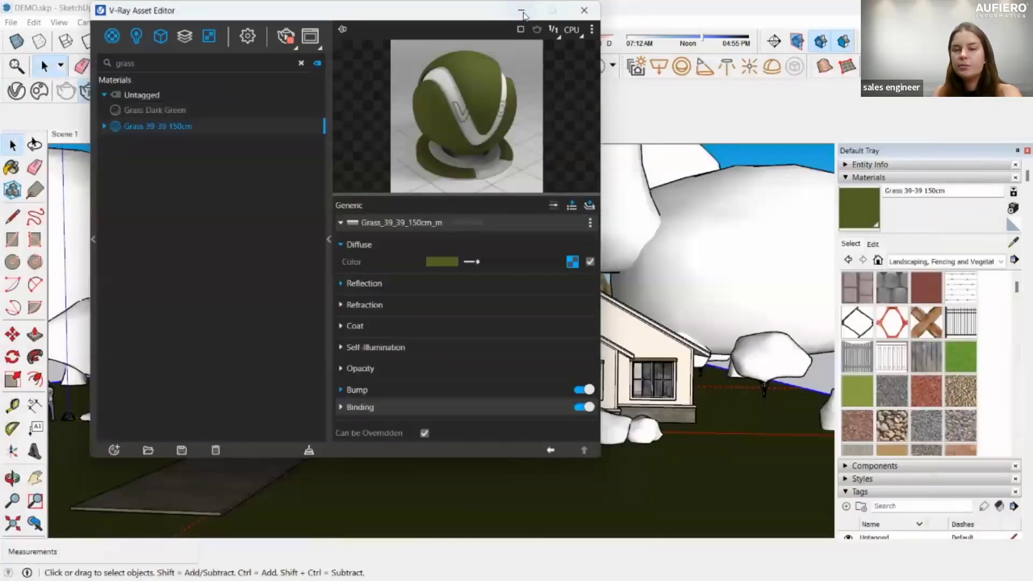
click(521, 12)
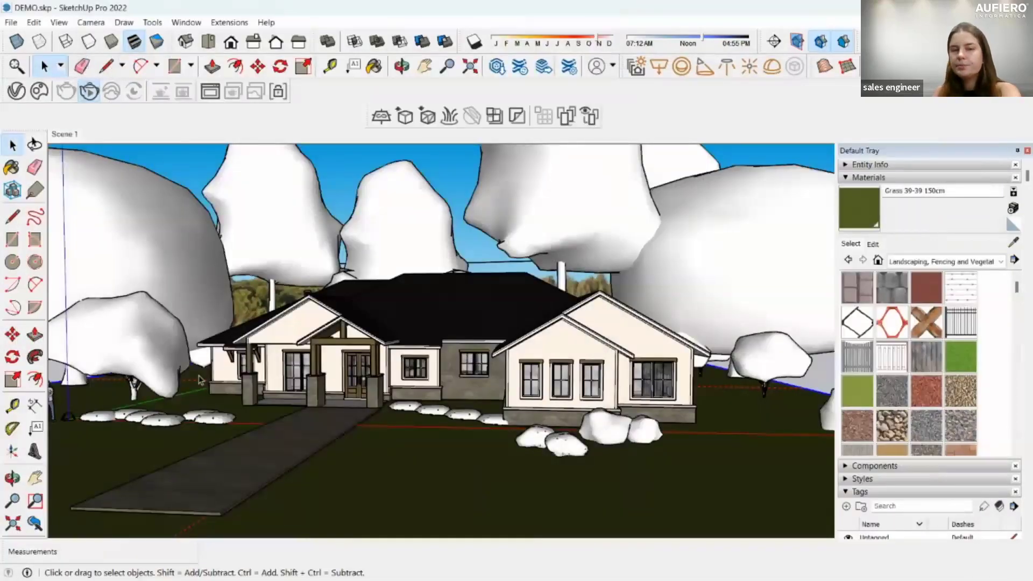
Copy the small tree behind the house's right corner about 4.35 m outward from the house.
click(703, 371)
key(m)
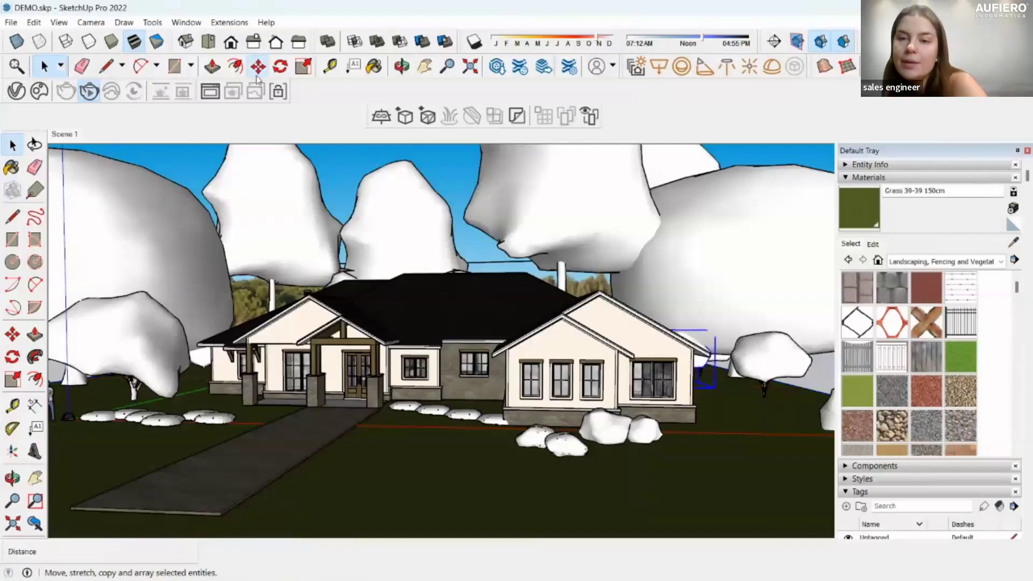
click(732, 415)
key(ctrl)
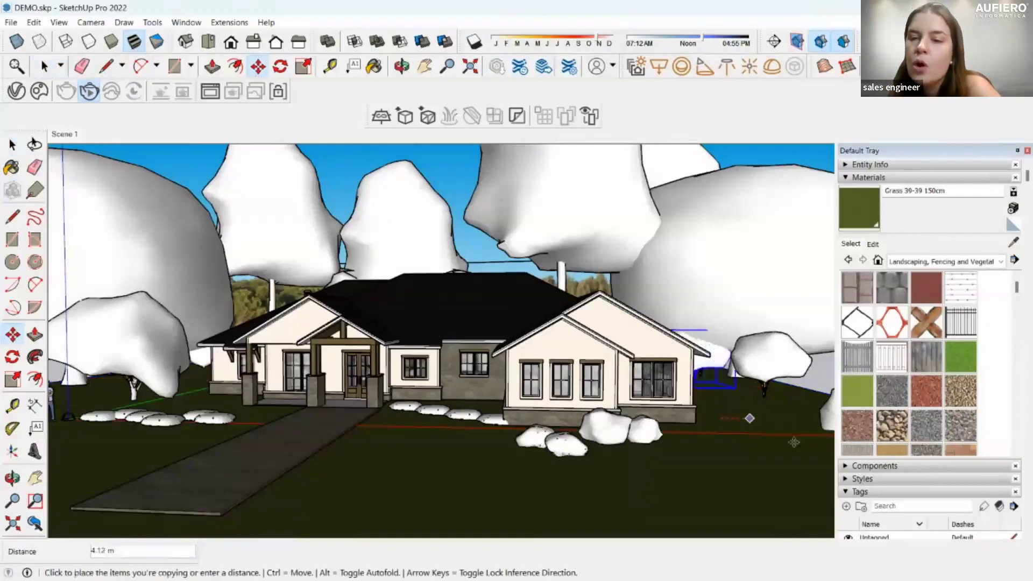
click(810, 434)
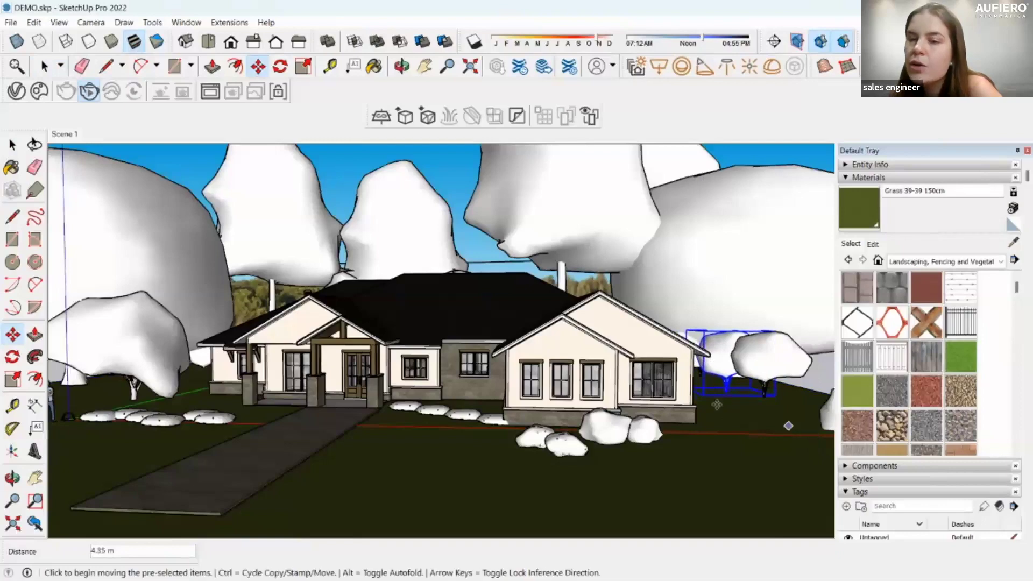
Make another copy of the selected small tree about 9.67 m away, extending the row beside the house.
click(736, 412)
key(ctrl)
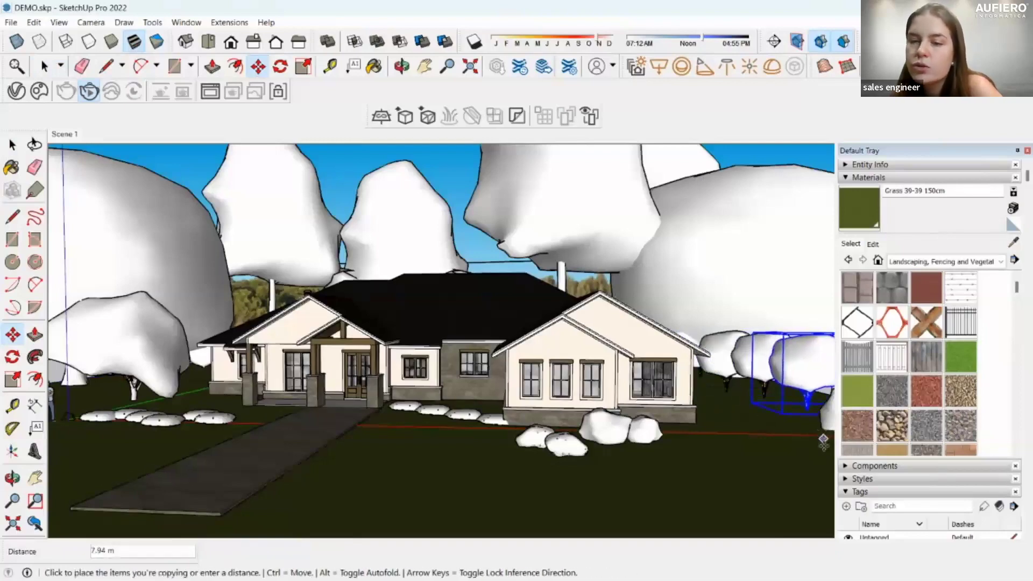
click(794, 432)
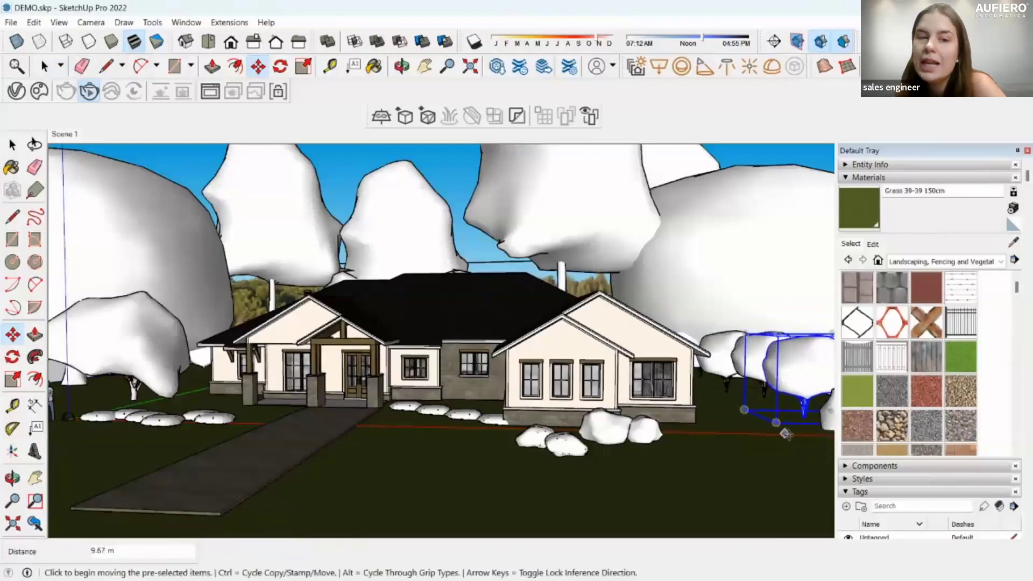
Copy the small tree across to the house's left side, move that copy about 7.31 m further out and deselect it.
click(795, 441)
key(ctrl)
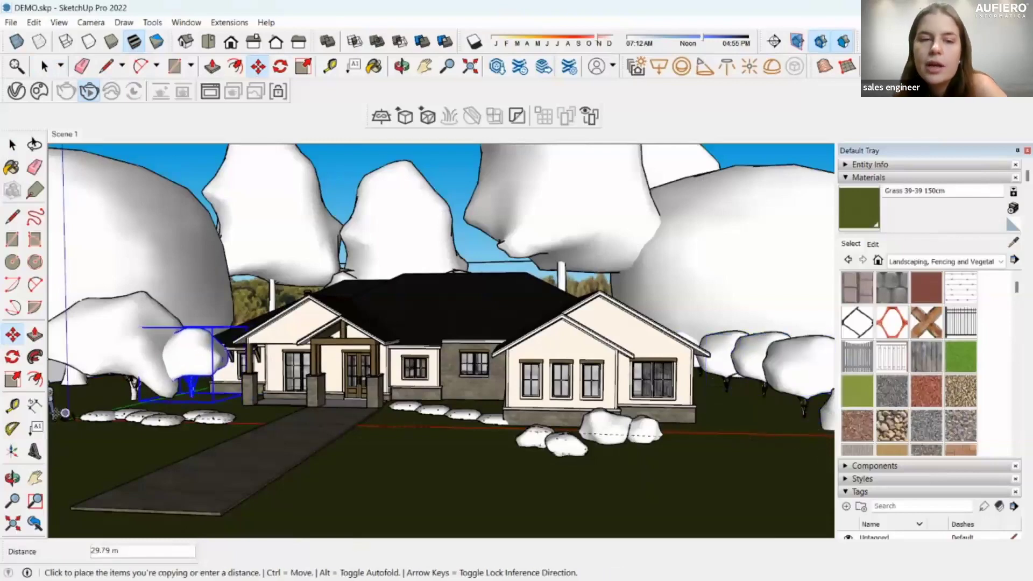
click(61, 416)
click(70, 415)
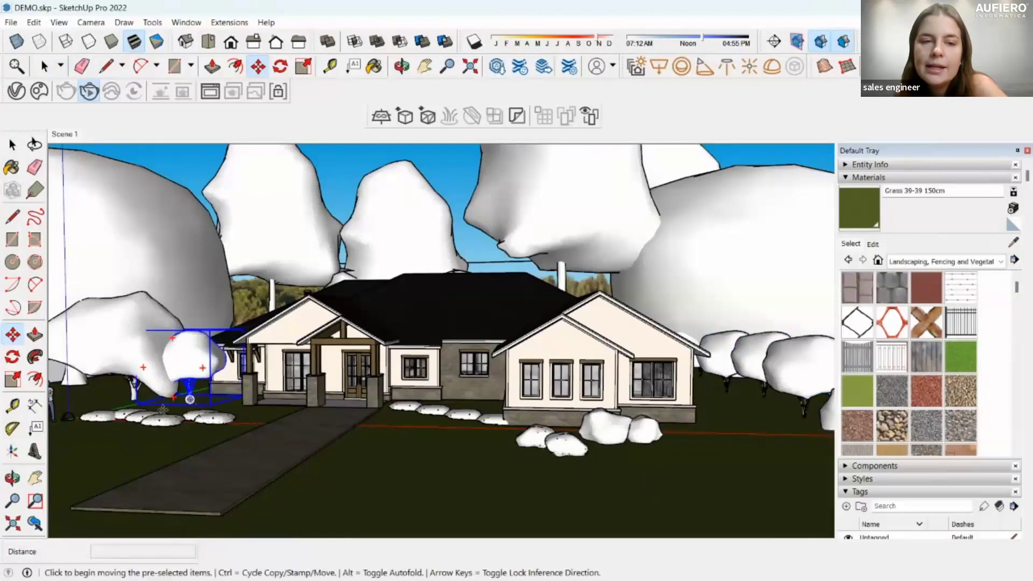
click(63, 415)
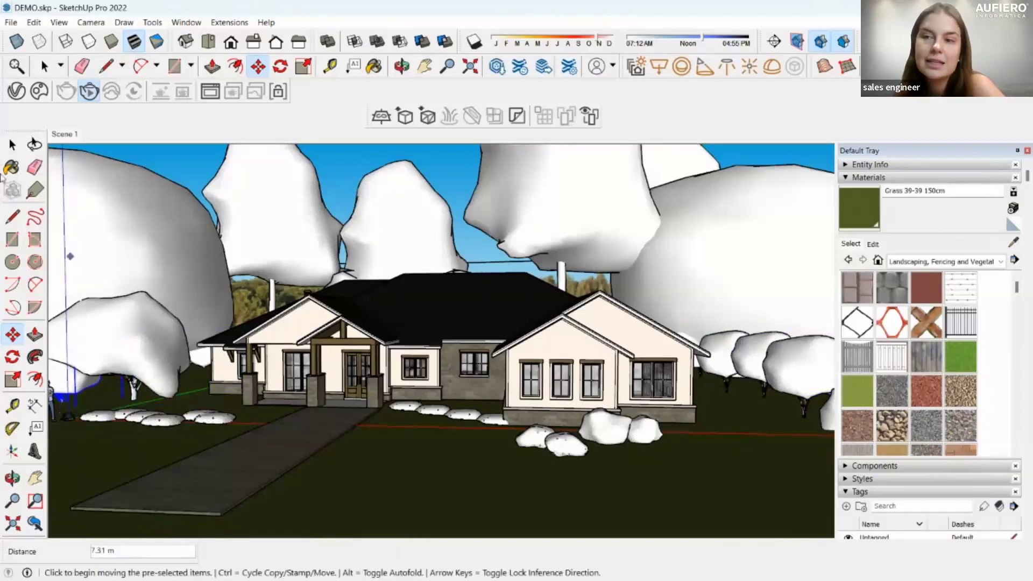
click(11, 145)
click(359, 160)
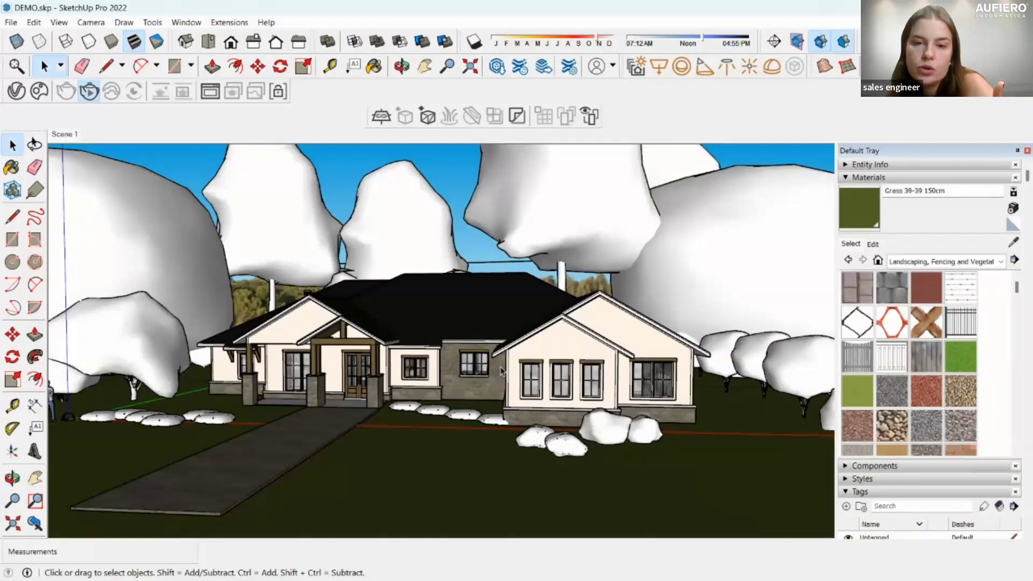
Search the Chaos Cosmos library for "wood".
click(43, 98)
click(400, 108)
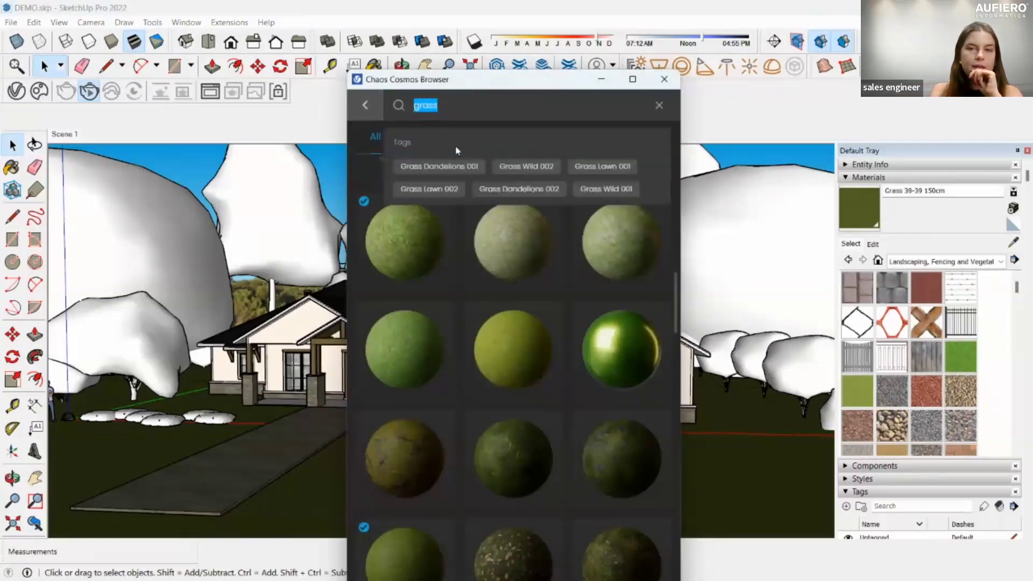
text(wood)
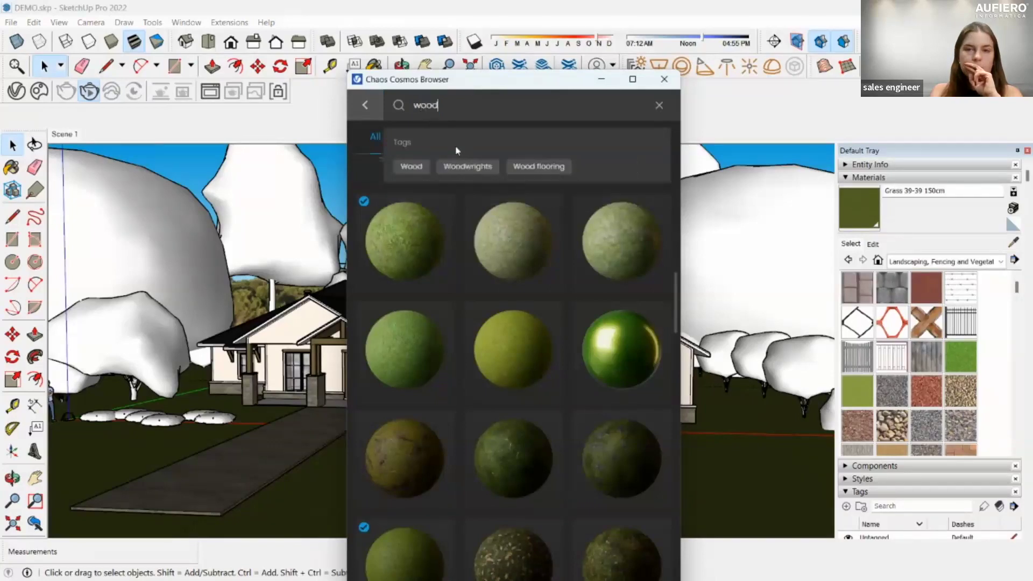
key(Return)
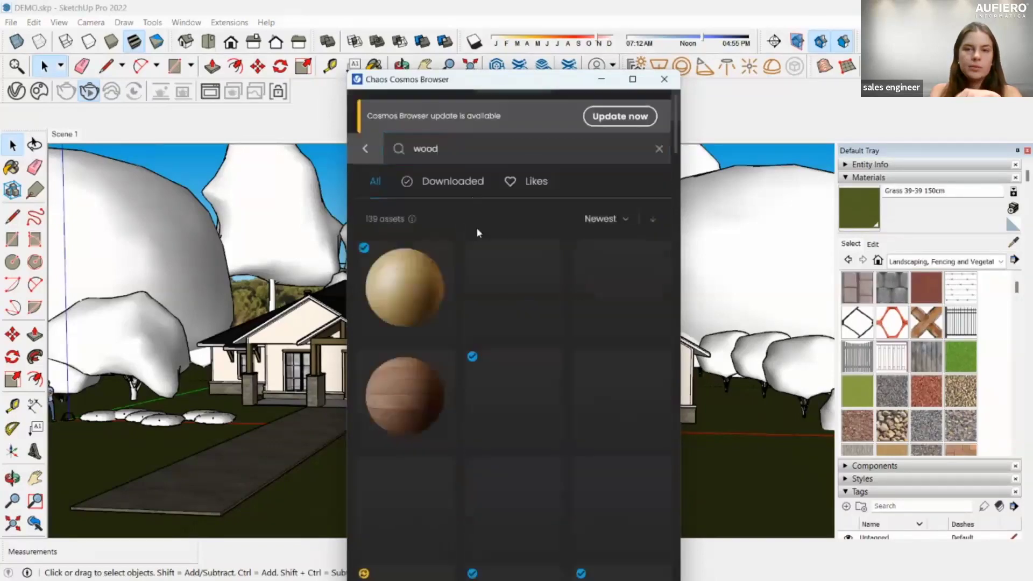
mouse_move(481, 253)
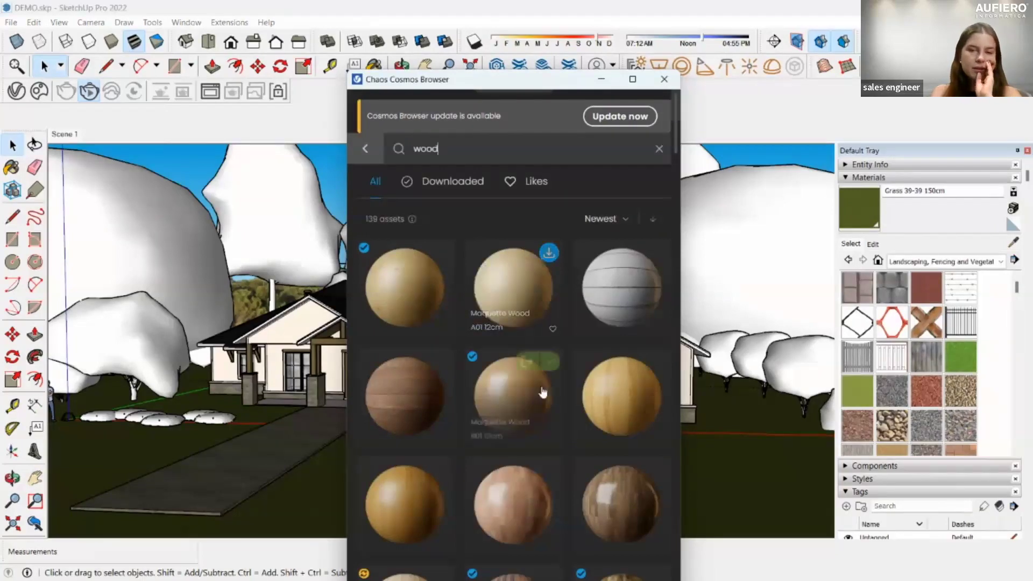
Find the Wood 11 100cm material among the wood assets and import it into the scene.
scroll(543, 395, down, 5)
scroll(517, 385, down, 10)
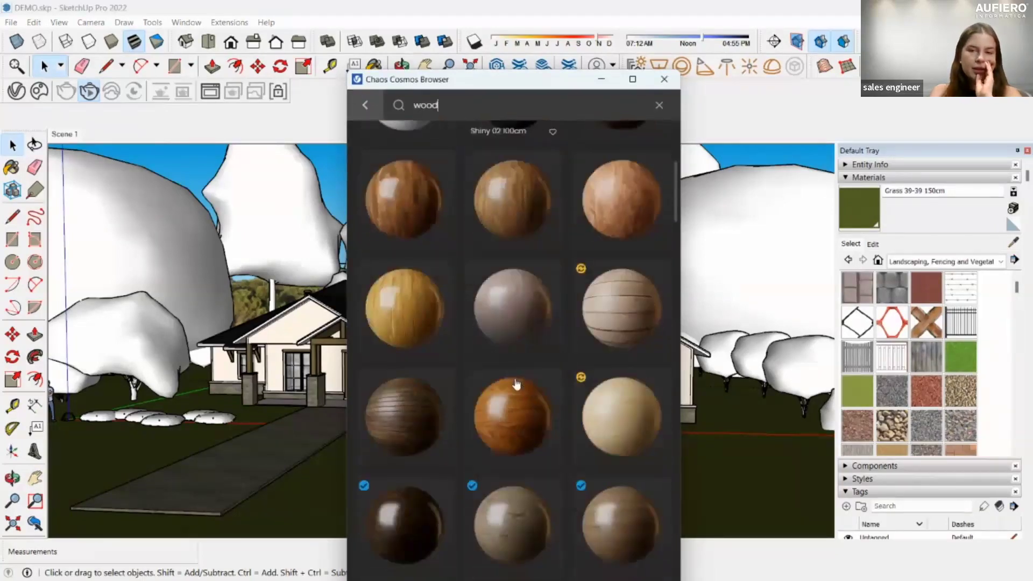
scroll(516, 384, down, 5)
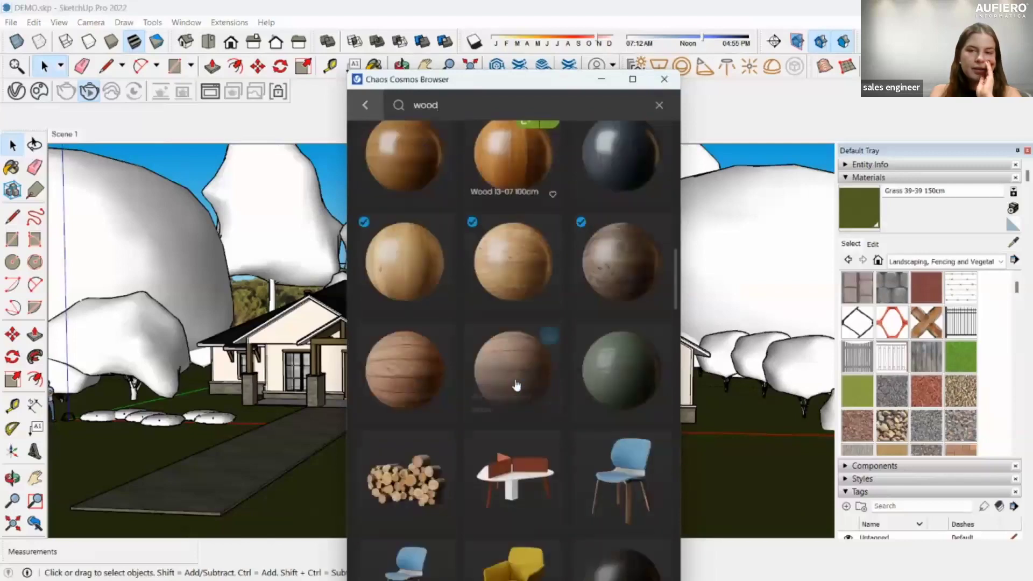
click(638, 230)
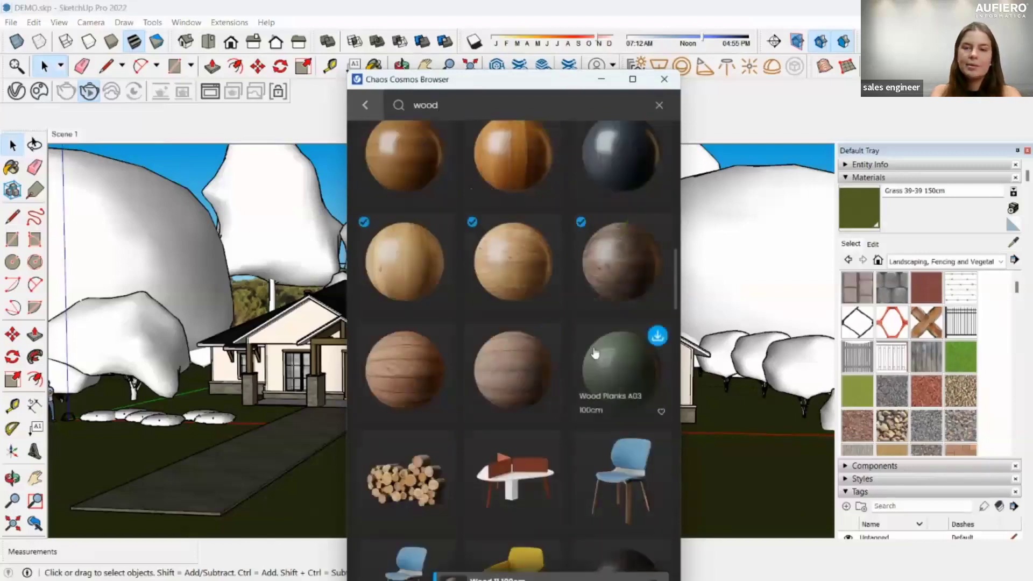
drag(484, 79, 470, 44)
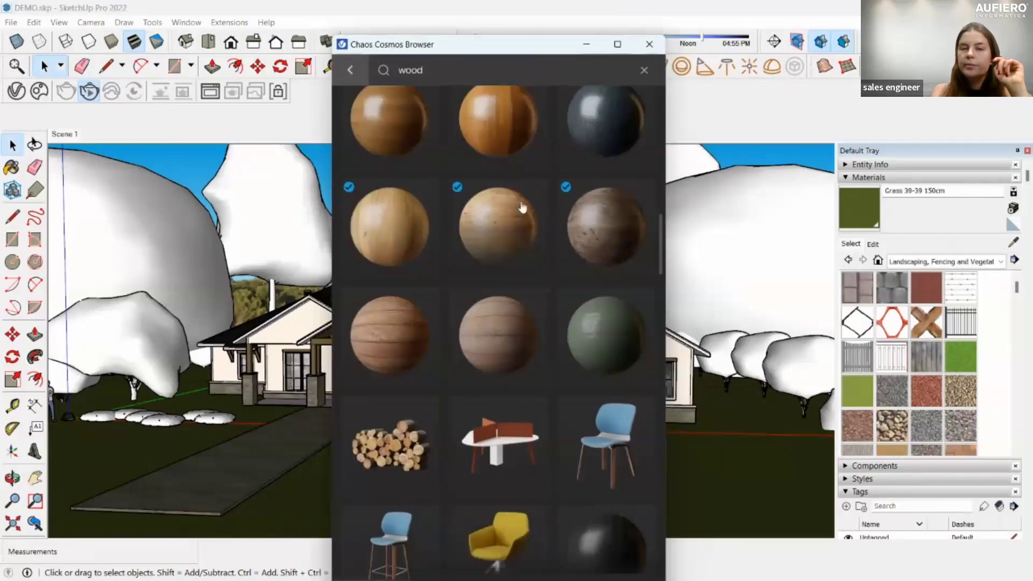
scroll(571, 188, up, 5)
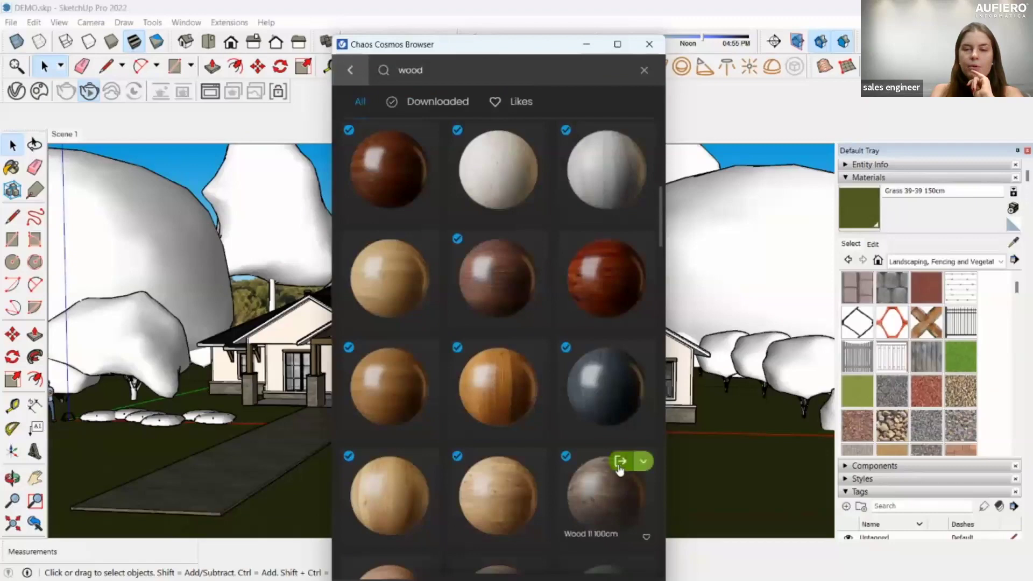
click(625, 463)
Download the Wood Logs 103-23 model and import it into the project without placing it in the scene.
scroll(495, 471, down, 6)
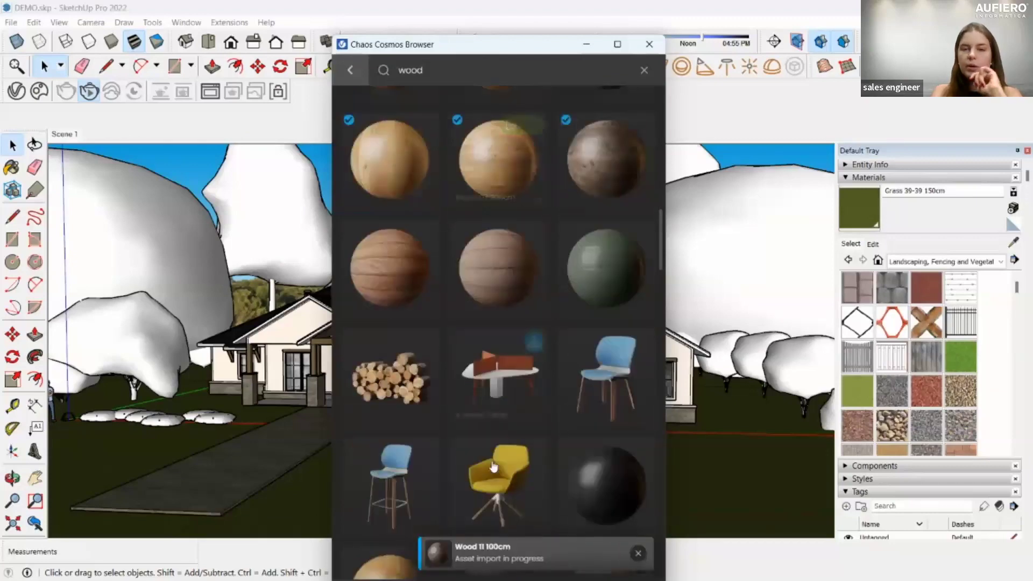
click(415, 366)
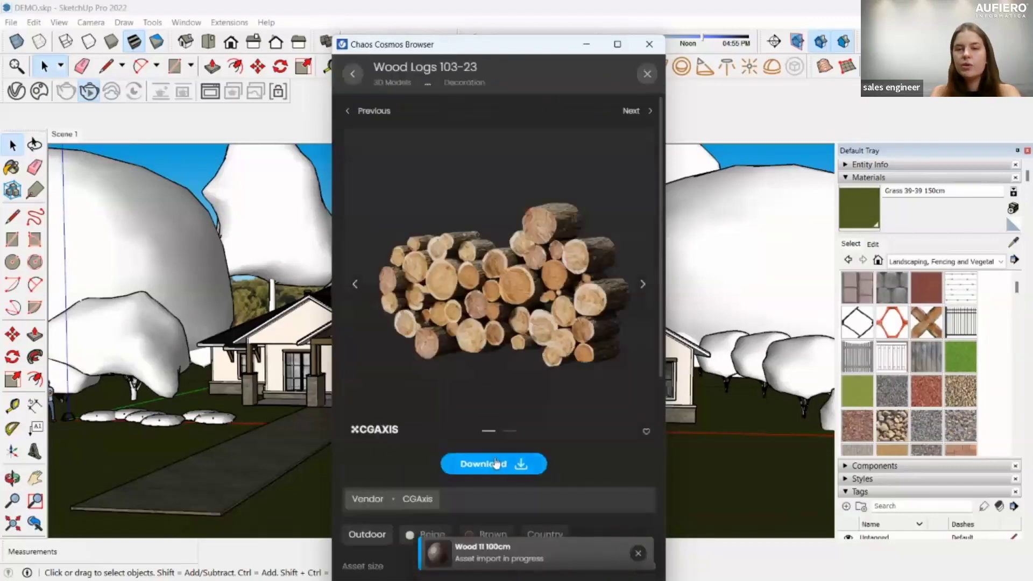
click(496, 463)
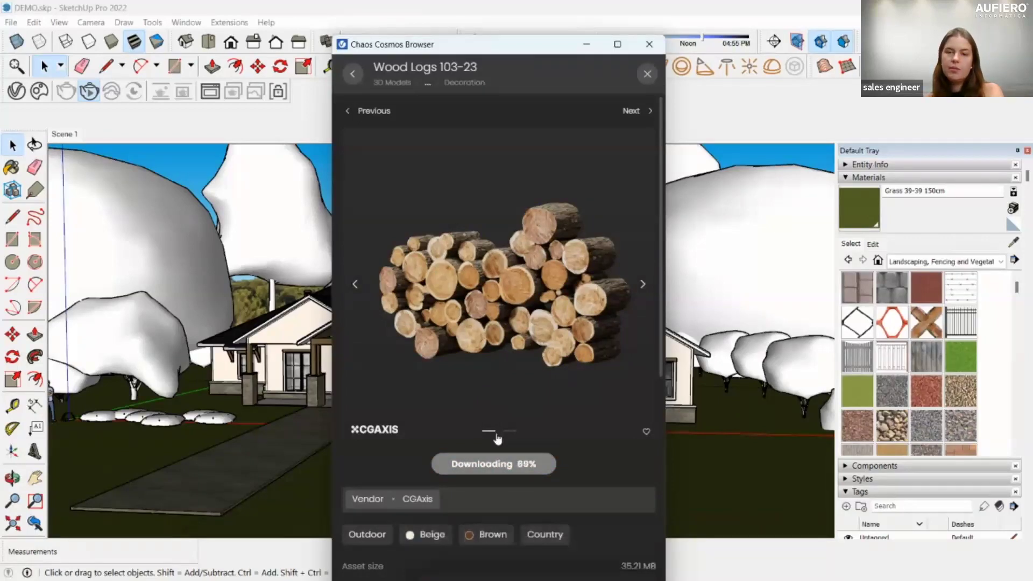
click(473, 464)
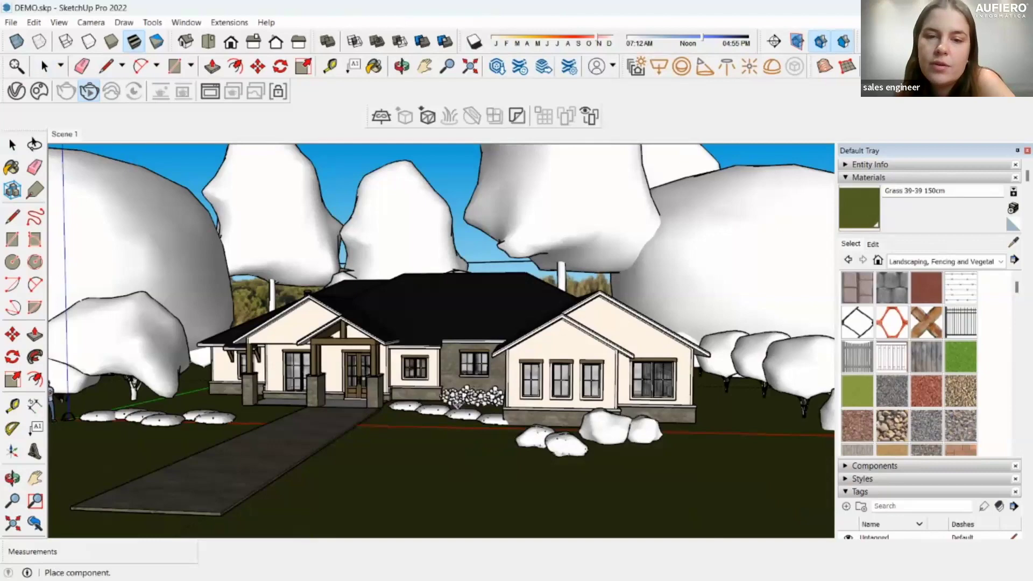
scroll(461, 408, up, 2)
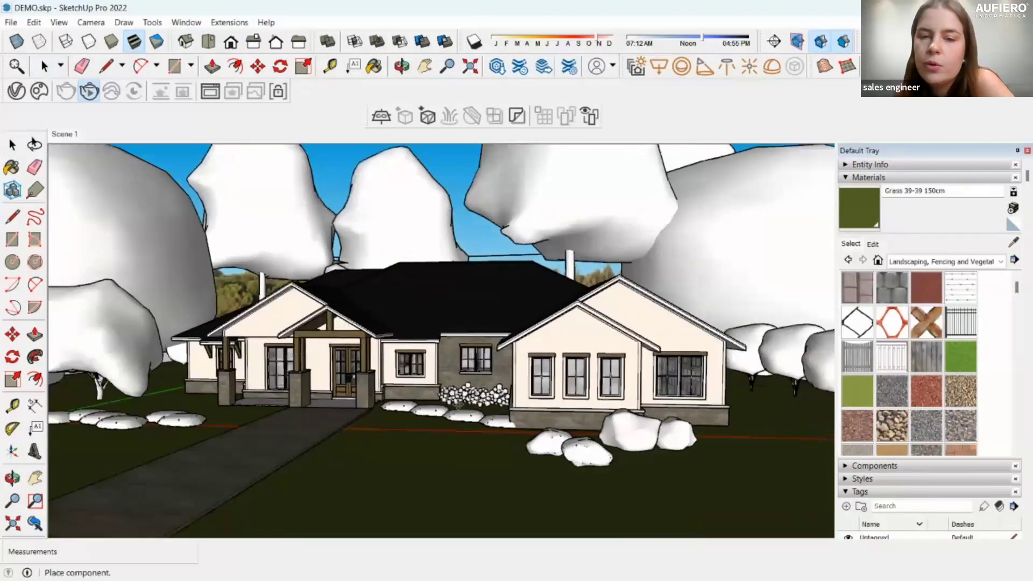
scroll(474, 396, up, 1)
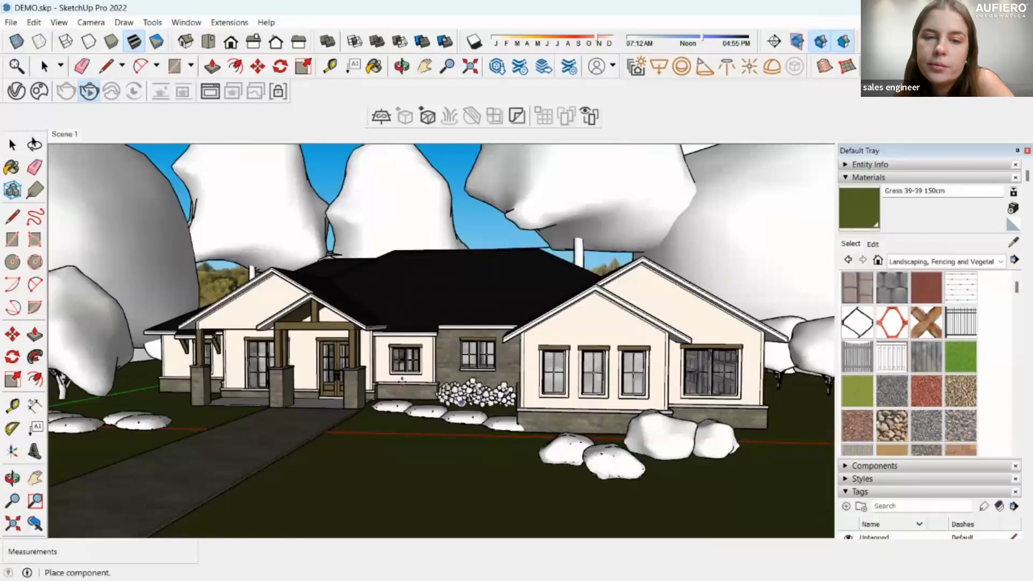
click(12, 145)
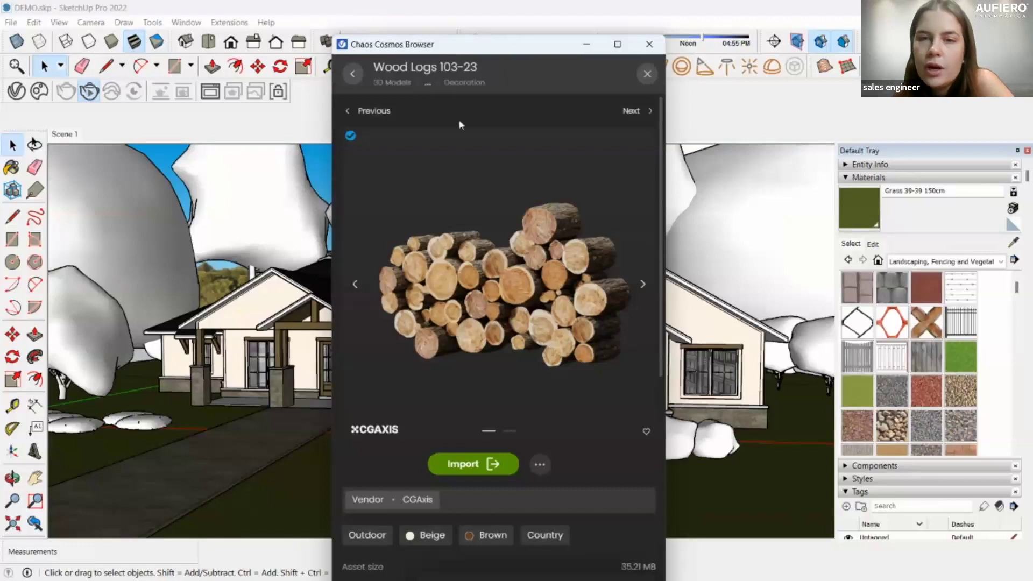
click(587, 44)
Open the V-Ray Asset Editor, try to sample the porch's wood material and clear the grass filter from the asset list.
scroll(325, 345, up, 5)
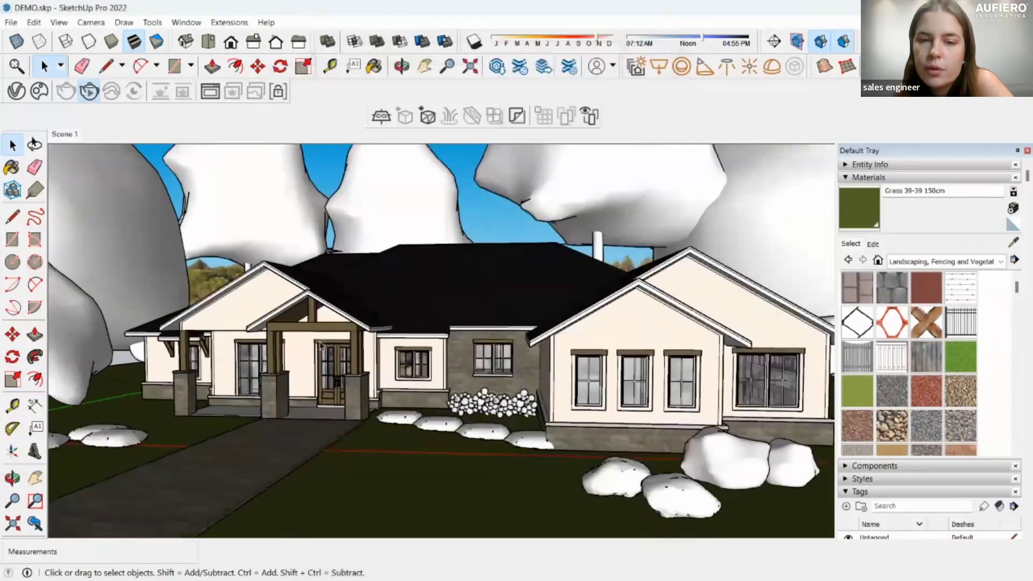
click(16, 91)
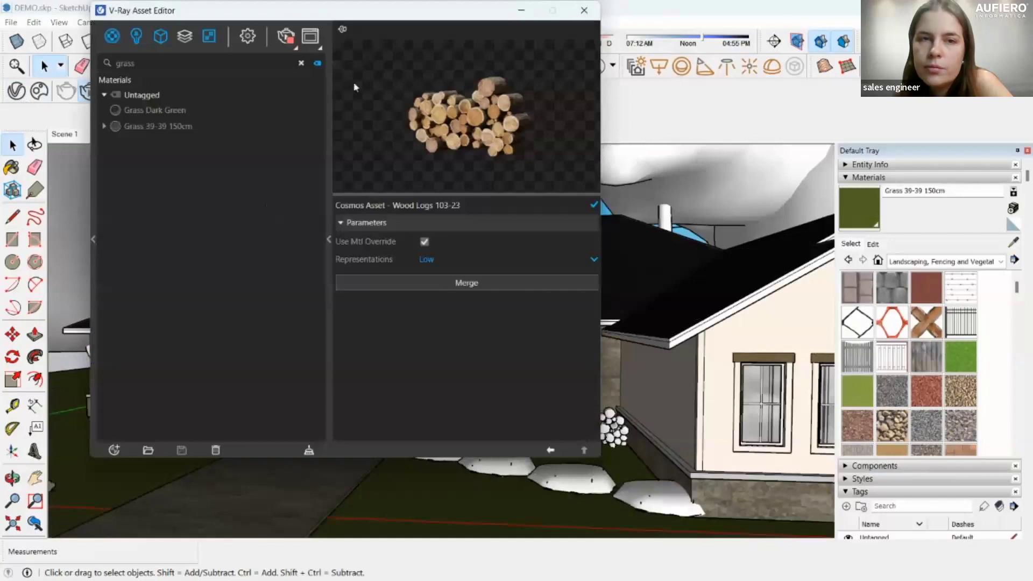
mouse_move(381, 19)
mouse_down()
mouse_move(448, 78)
mouse_move(718, 258)
mouse_move(711, 327)
mouse_up()
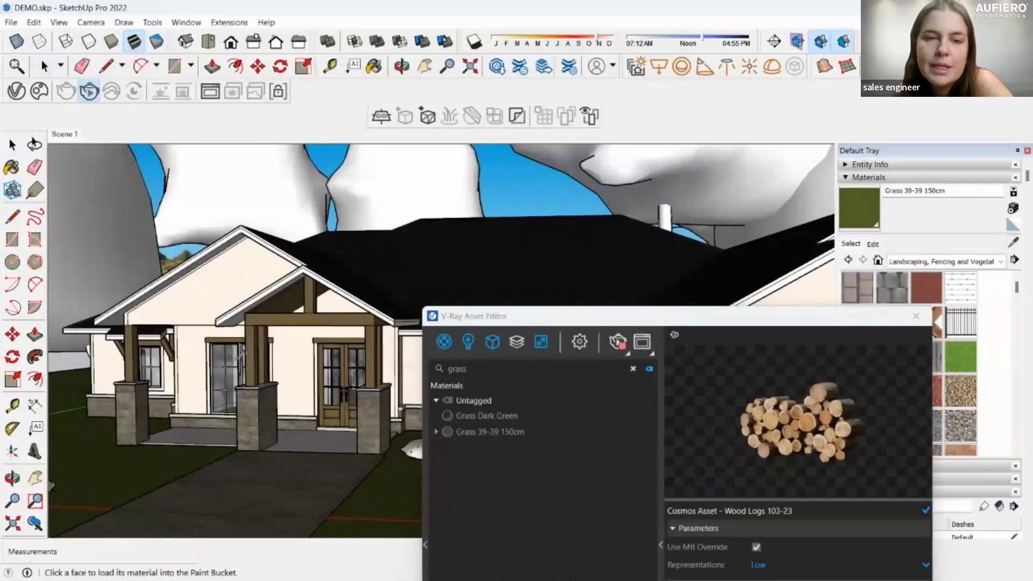
alt+click(266, 342)
double_click(480, 366)
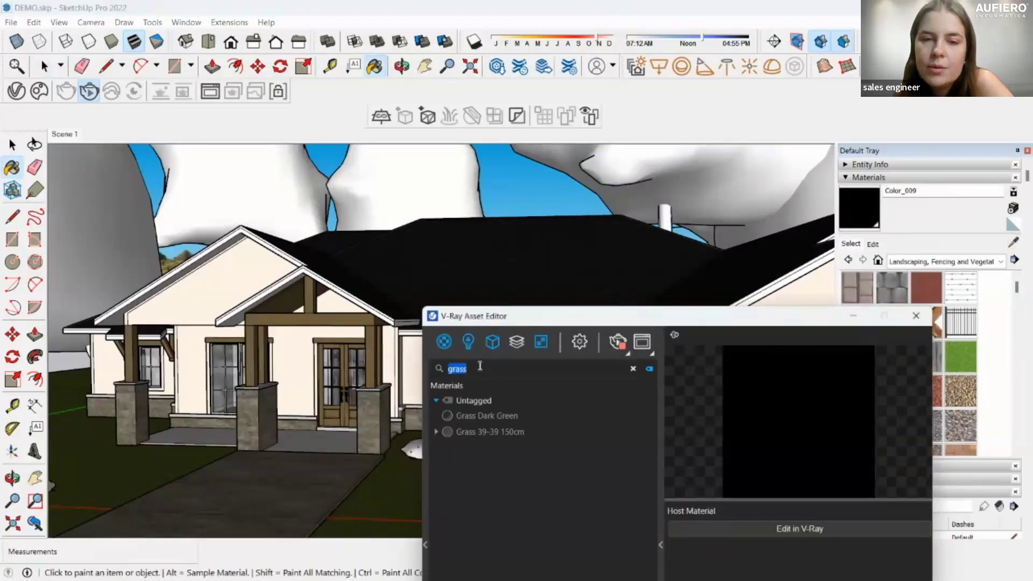
click(633, 369)
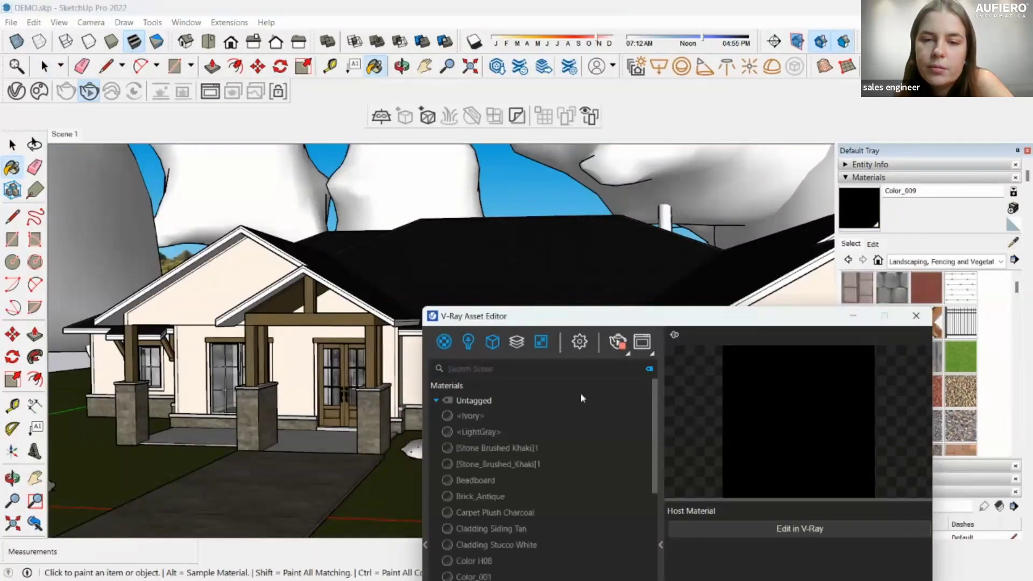
drag(520, 317, 534, 88)
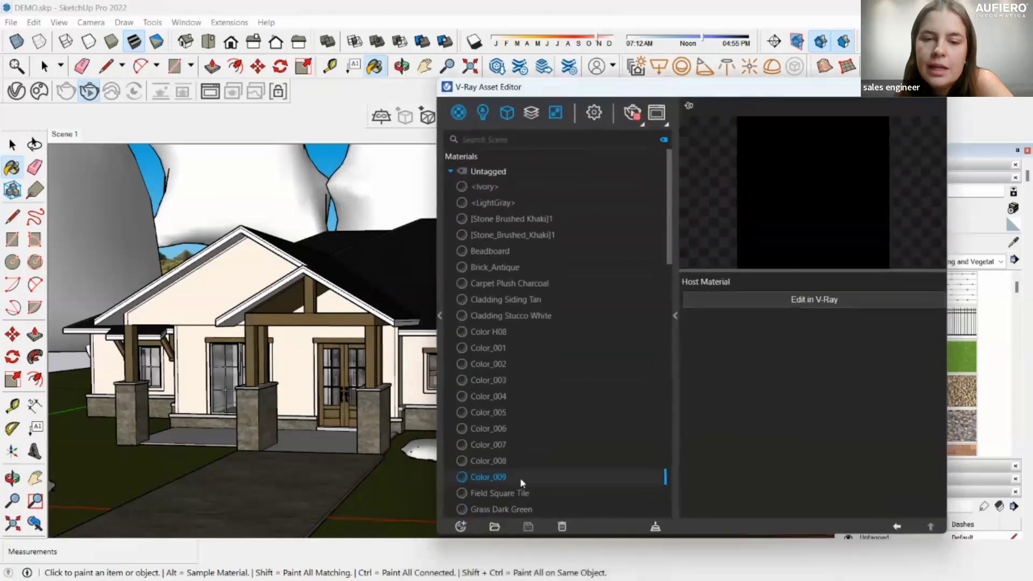
right_click(521, 478)
click(546, 390)
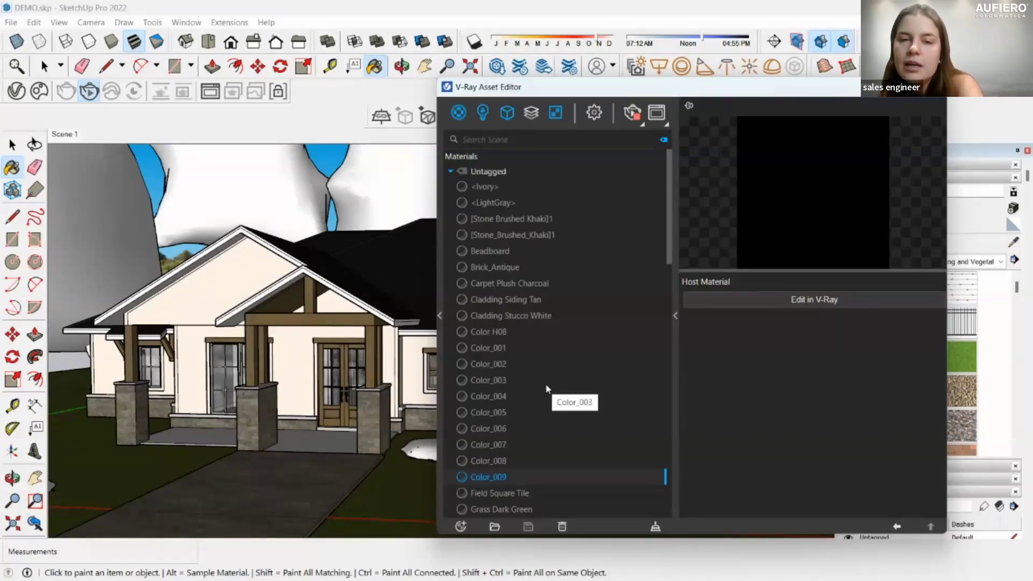
Sample the porch beams' wood material and select all scene objects that use Material10.
drag(833, 92, 778, 144)
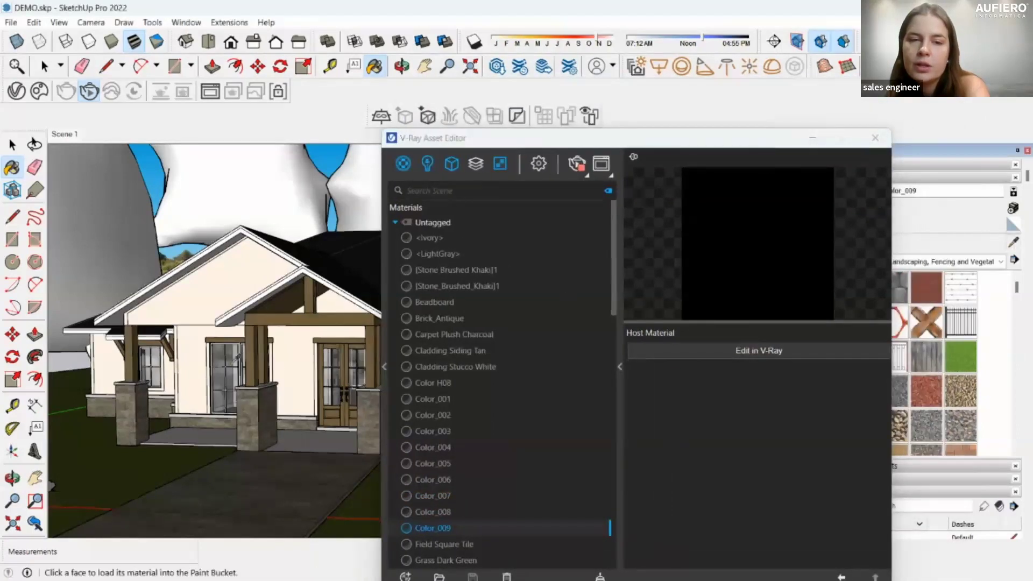
scroll(467, 388, down, 5)
click(434, 385)
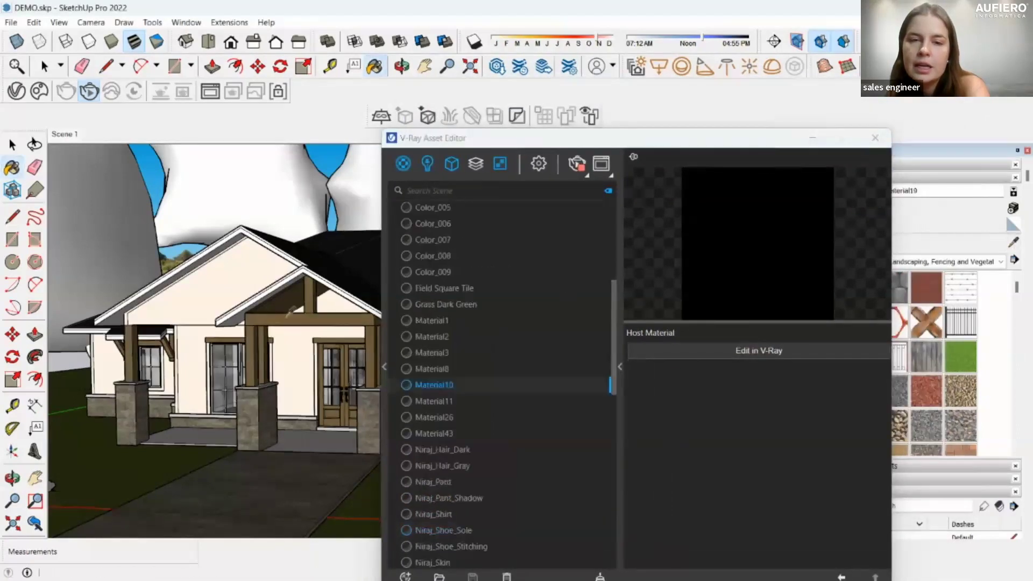
right_click(466, 385)
click(486, 396)
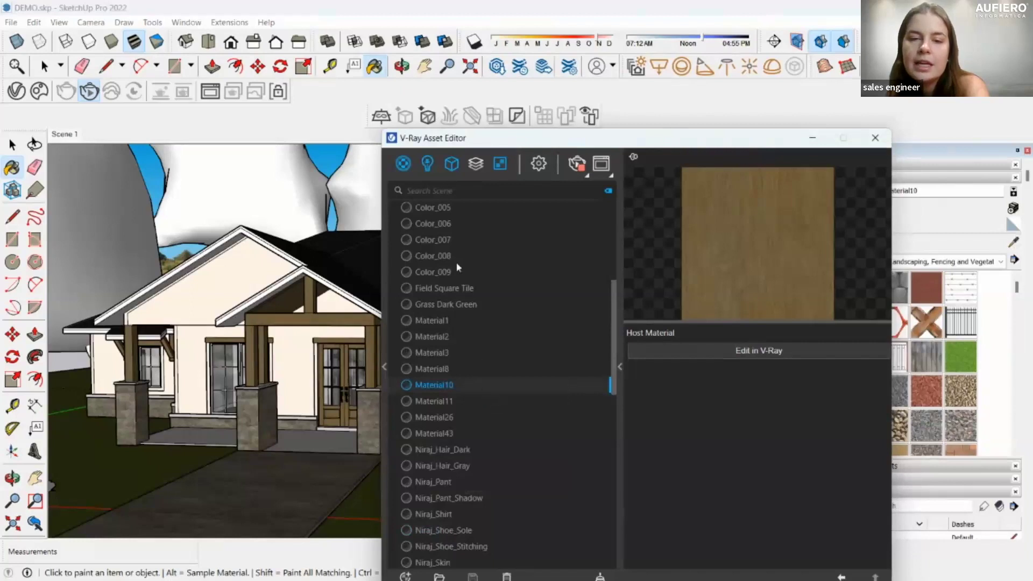
Filter the scene materials by "woo" and apply Wood 11 100cm#1 to the selected wooden parts of the house.
click(443, 191)
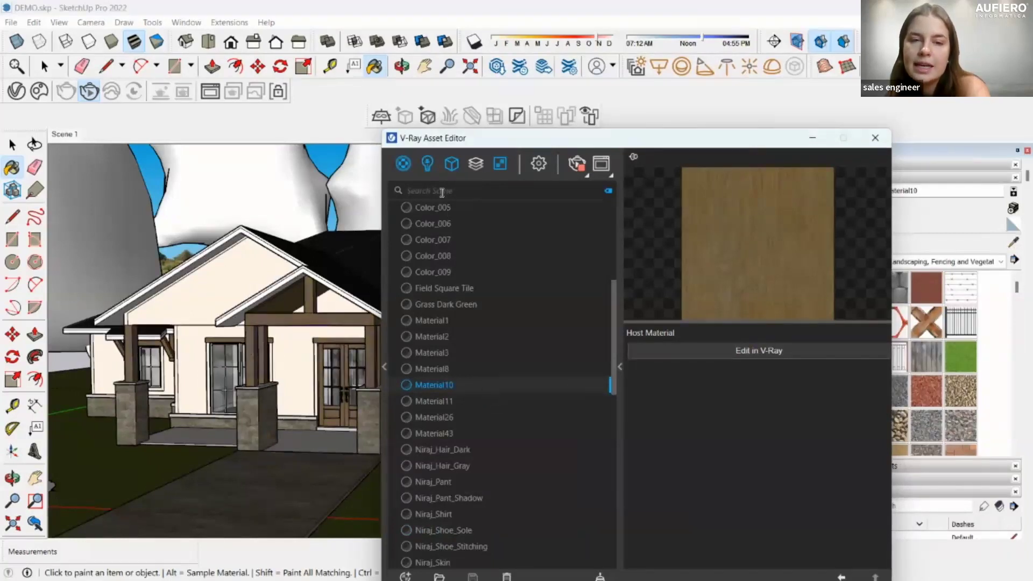
text(woo)
click(473, 239)
click(451, 254)
click(440, 271)
click(440, 288)
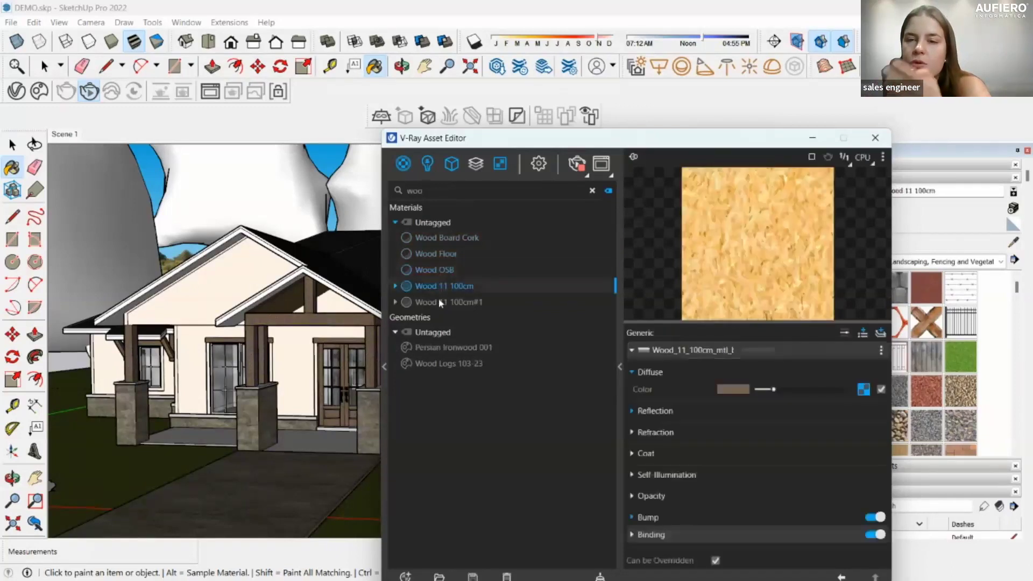
click(438, 299)
right_click(441, 305)
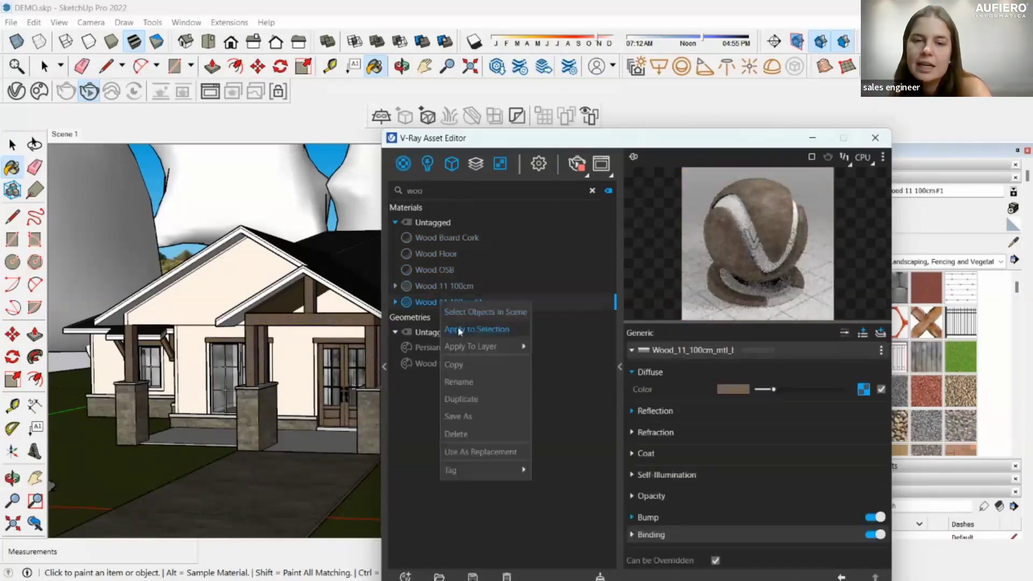
click(464, 330)
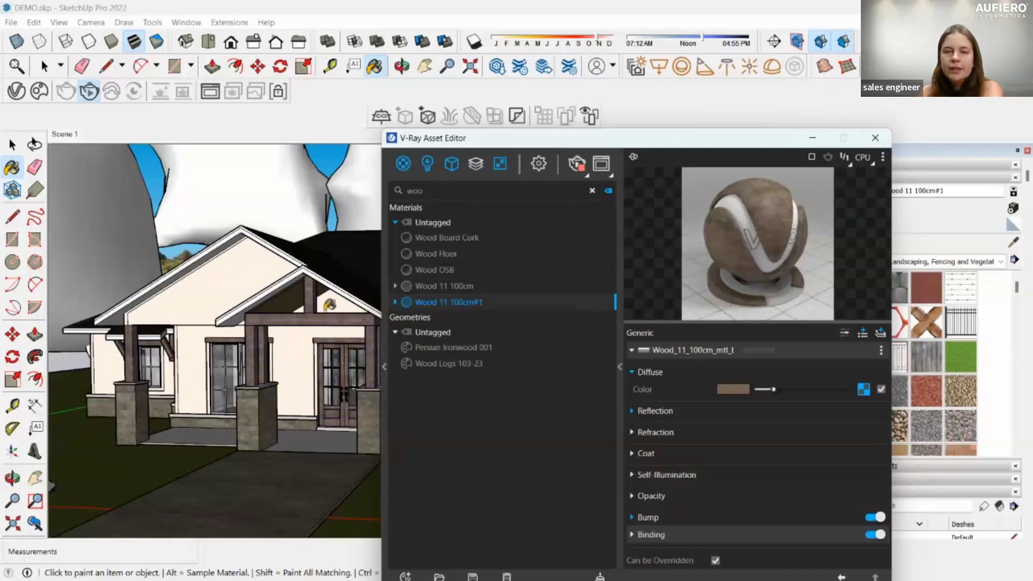
Restore the Scene 1 view and examine the porch, facade and lawn up close in the V-Ray Frame Buffer render.
scroll(329, 305, up, 1)
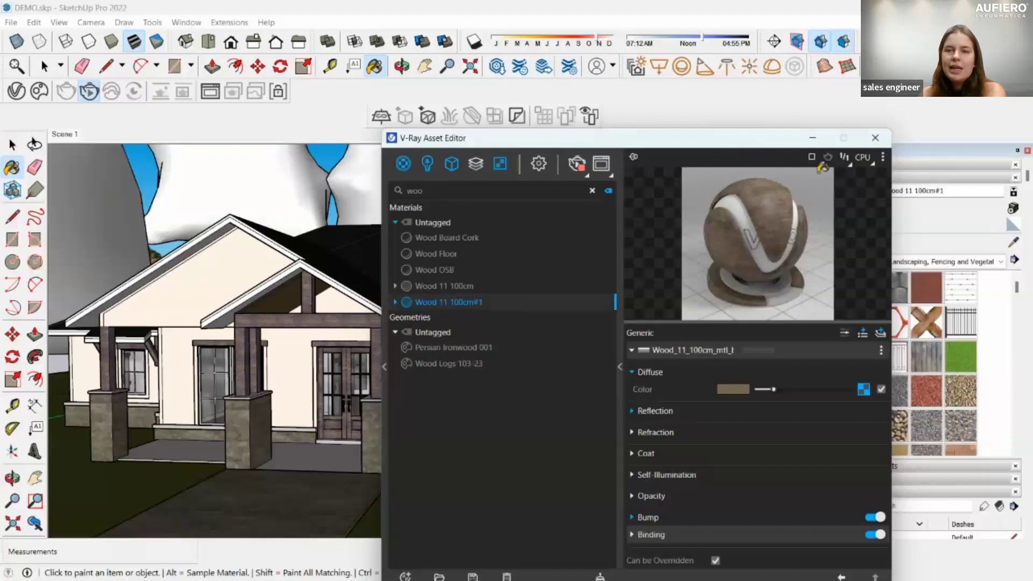
scroll(226, 178, up, 2)
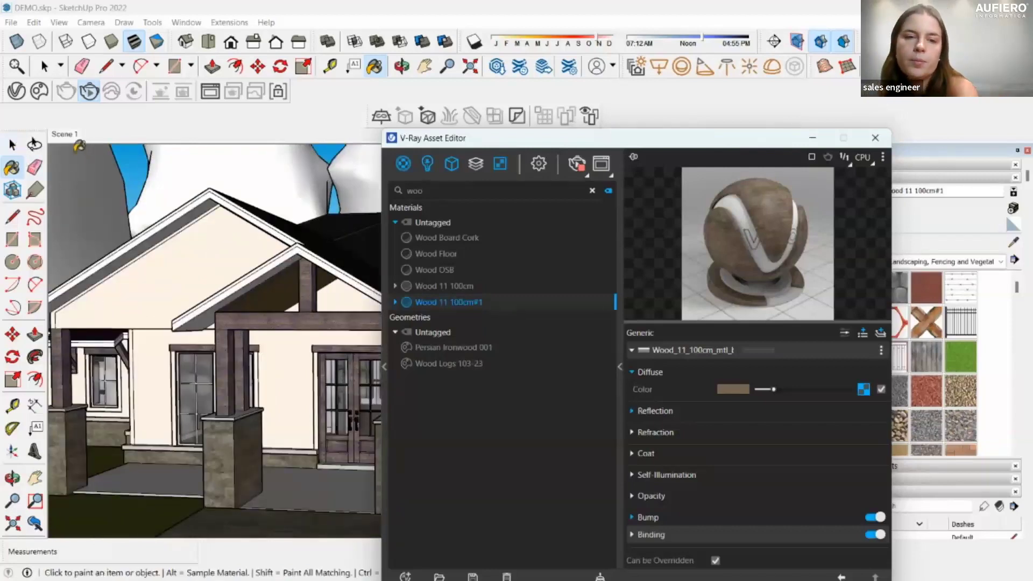
click(54, 136)
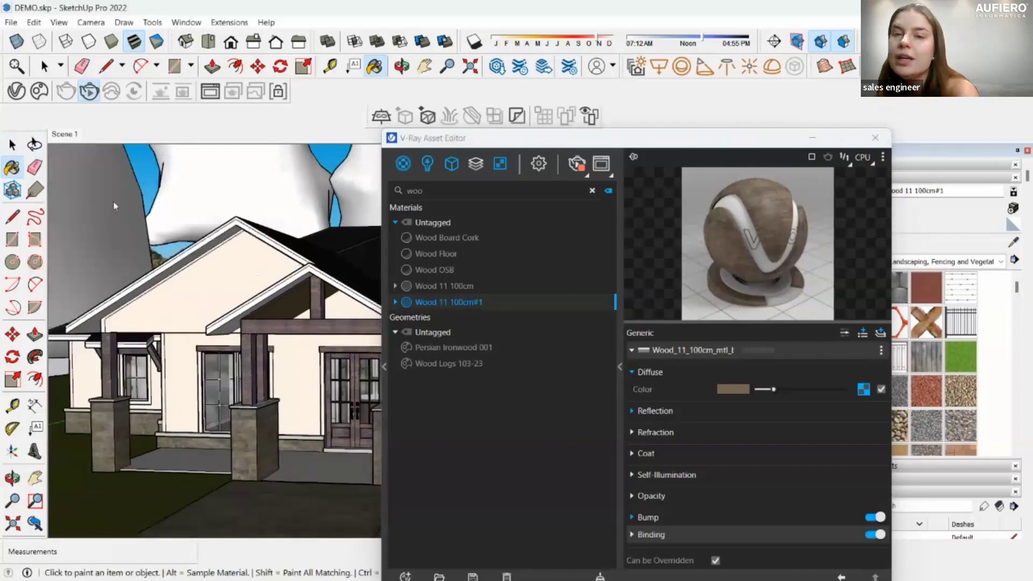
mouse_move(303, 571)
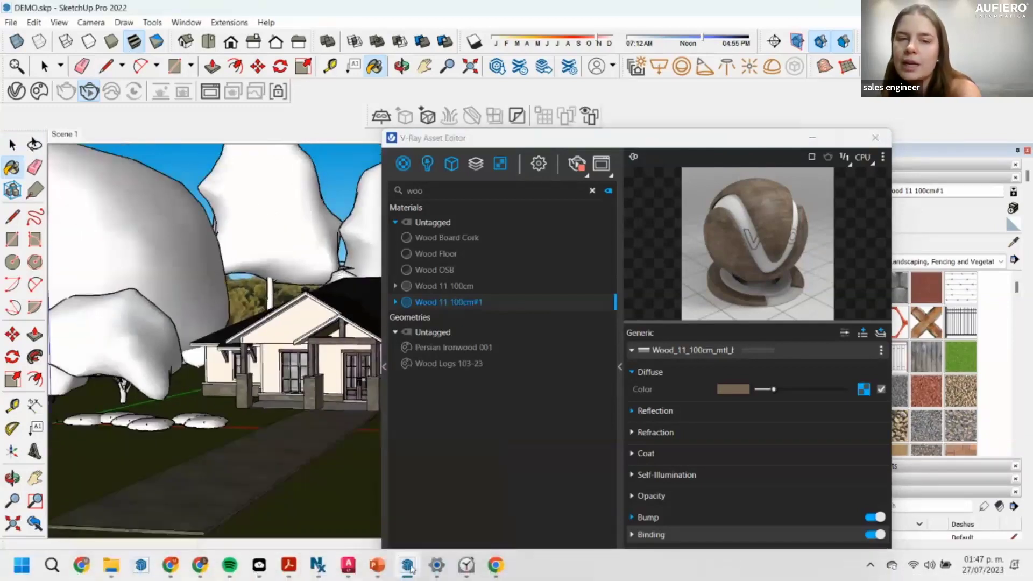
scroll(276, 180, down, 1)
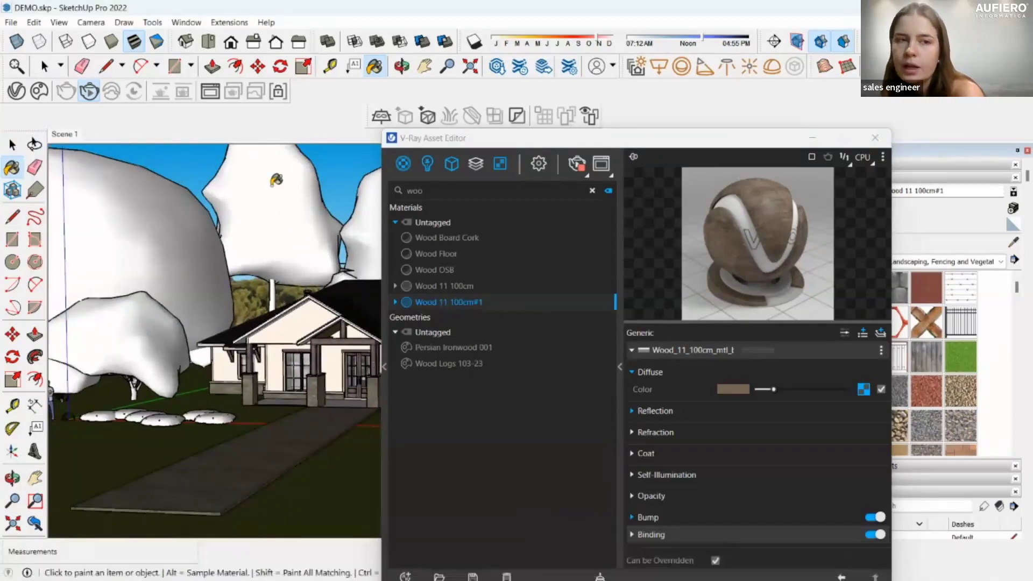
click(601, 164)
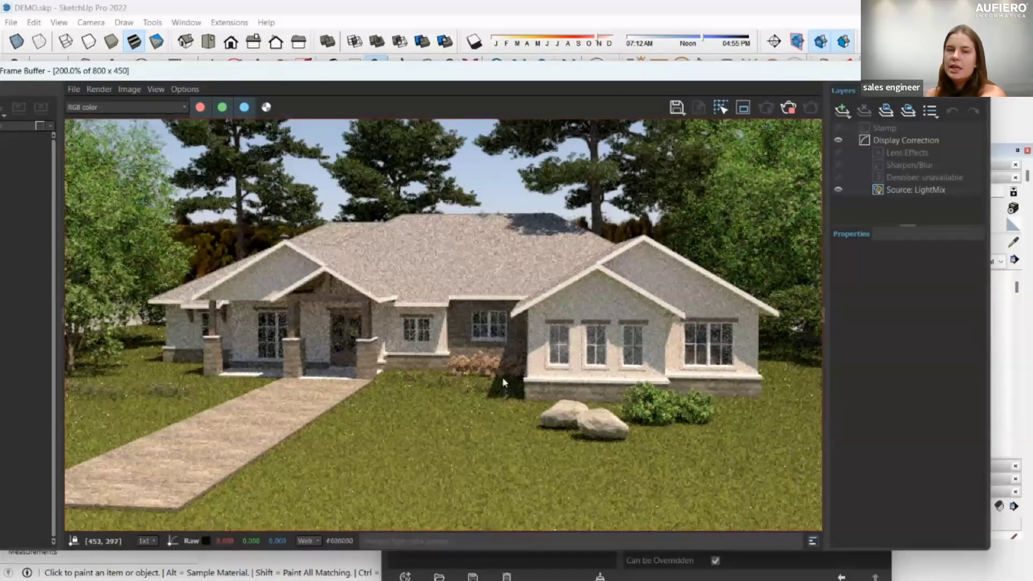
scroll(502, 377, up, 2)
scroll(501, 384, down, 1)
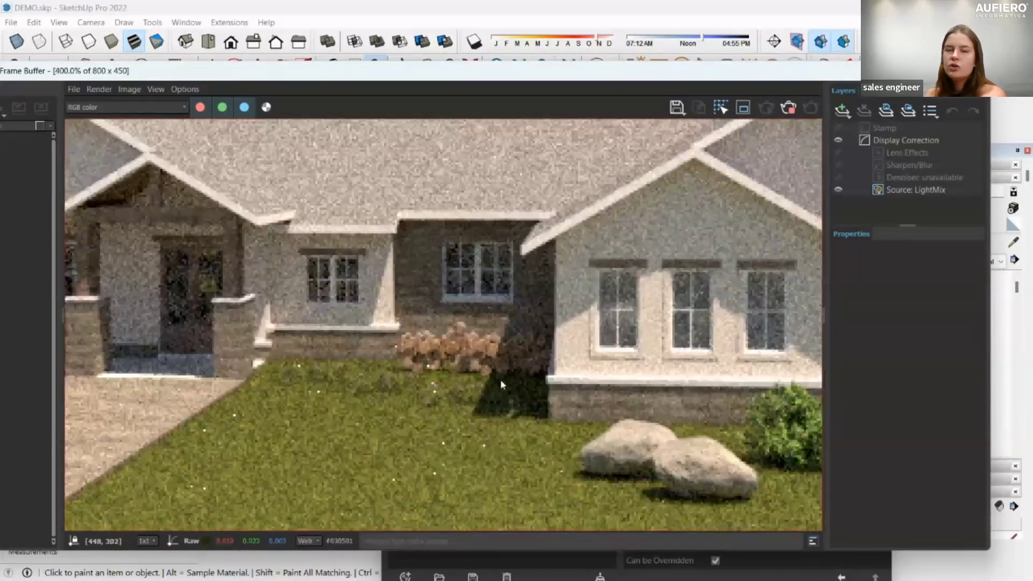
scroll(500, 384, down, 1)
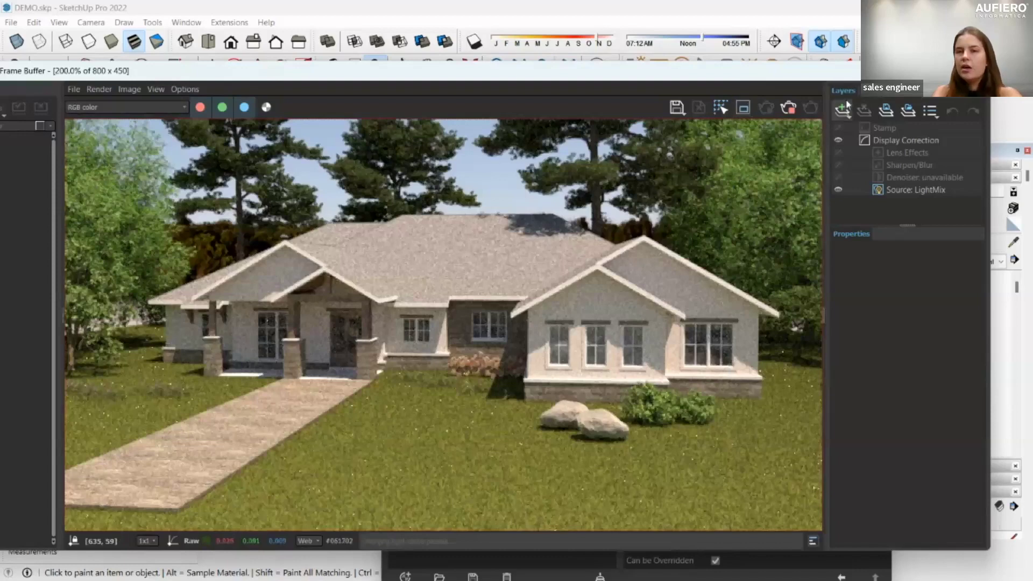
click(538, 562)
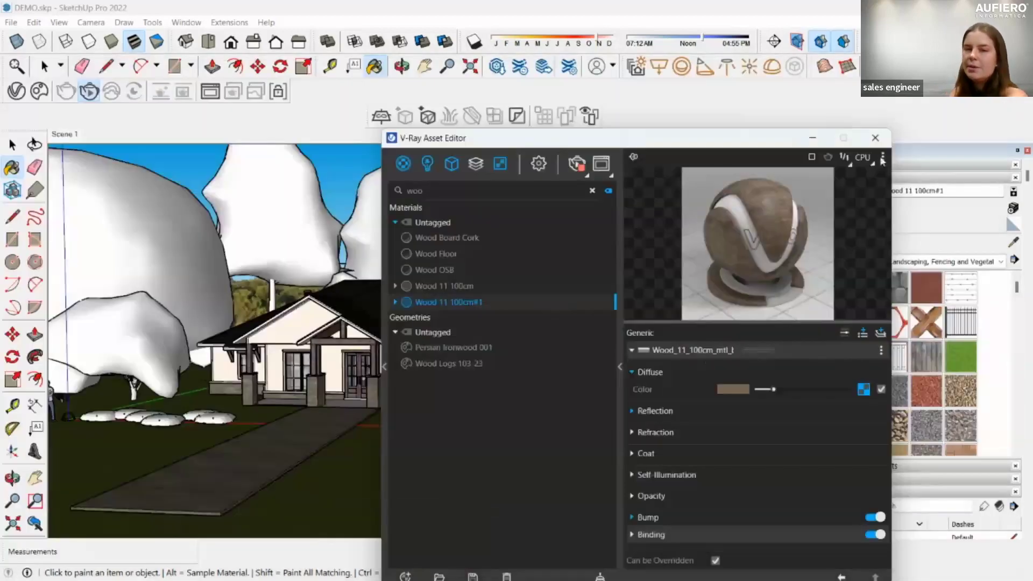
click(813, 138)
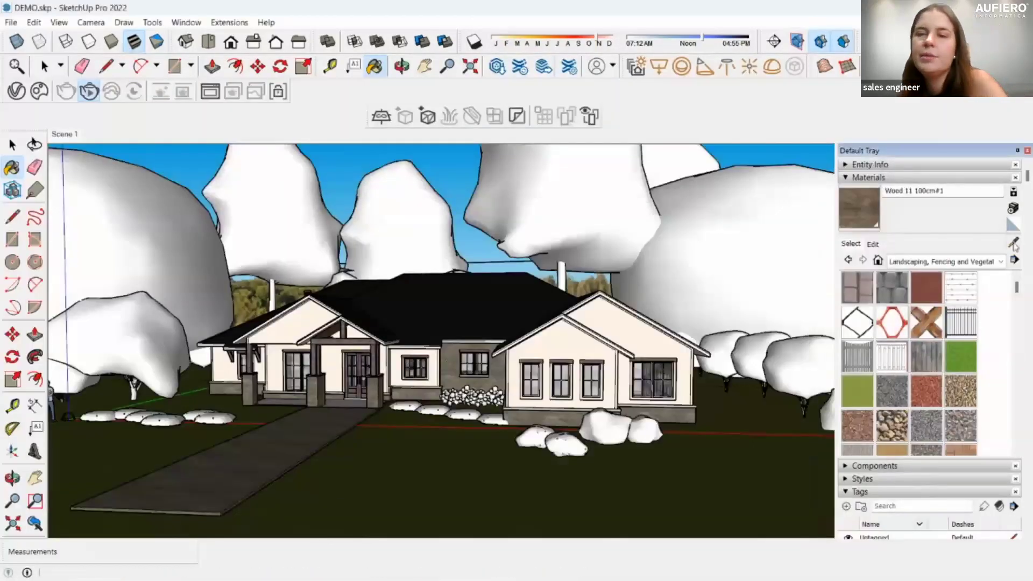
Sample the Stone G 100cm material from the house's stonework and open the house group for editing at the porch.
alt+click(343, 392)
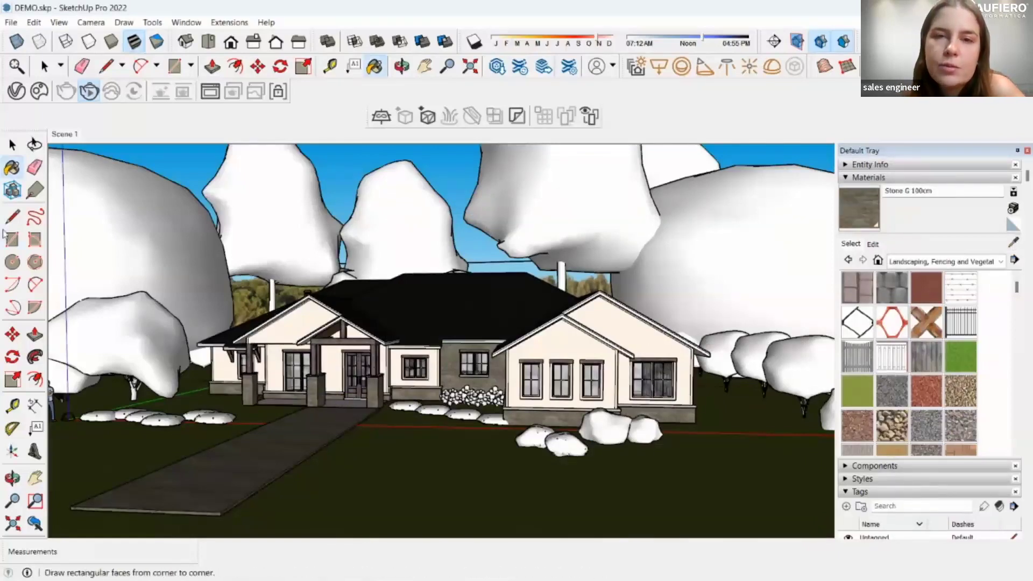
click(12, 144)
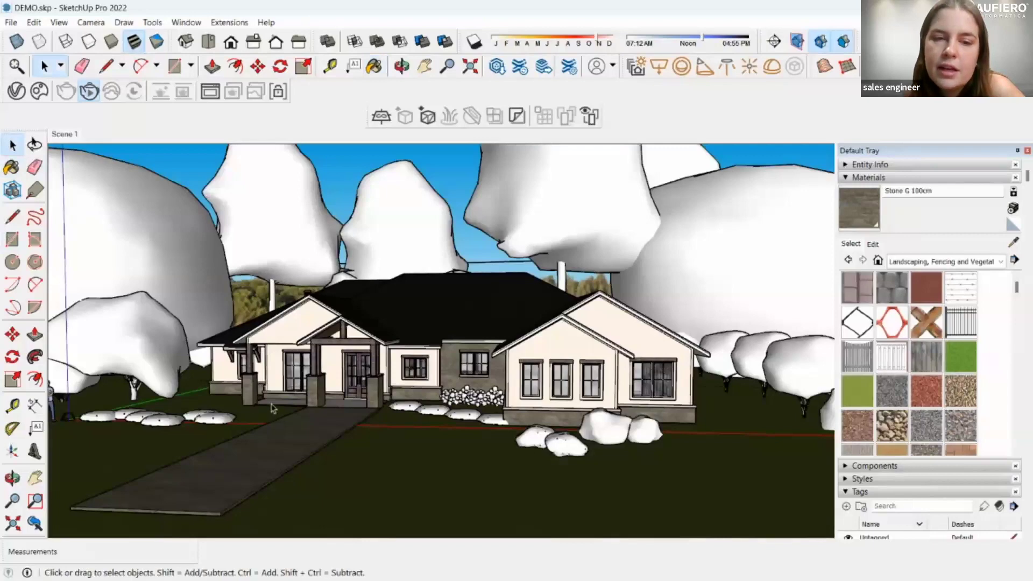
click(279, 409)
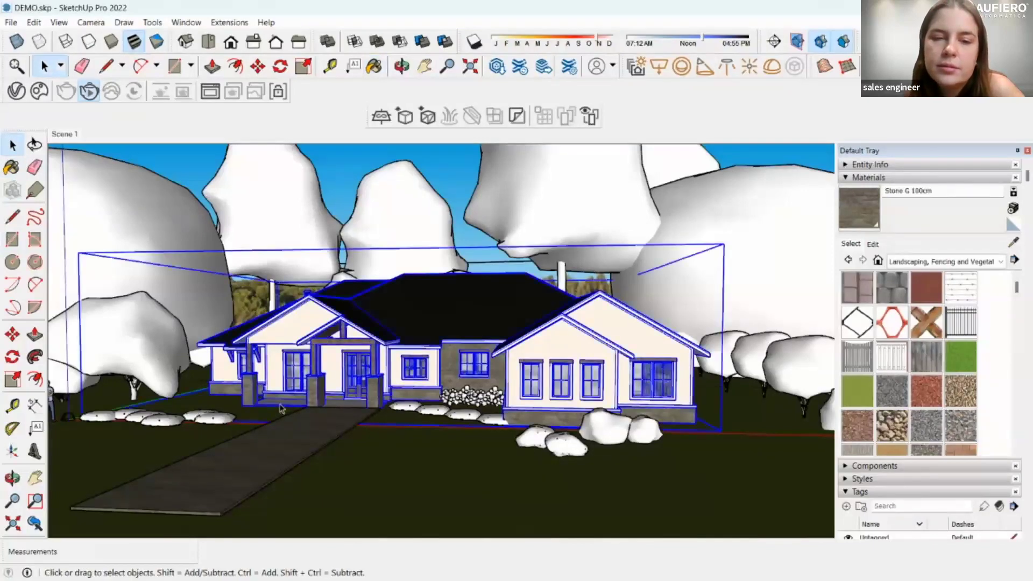
double_click(280, 409)
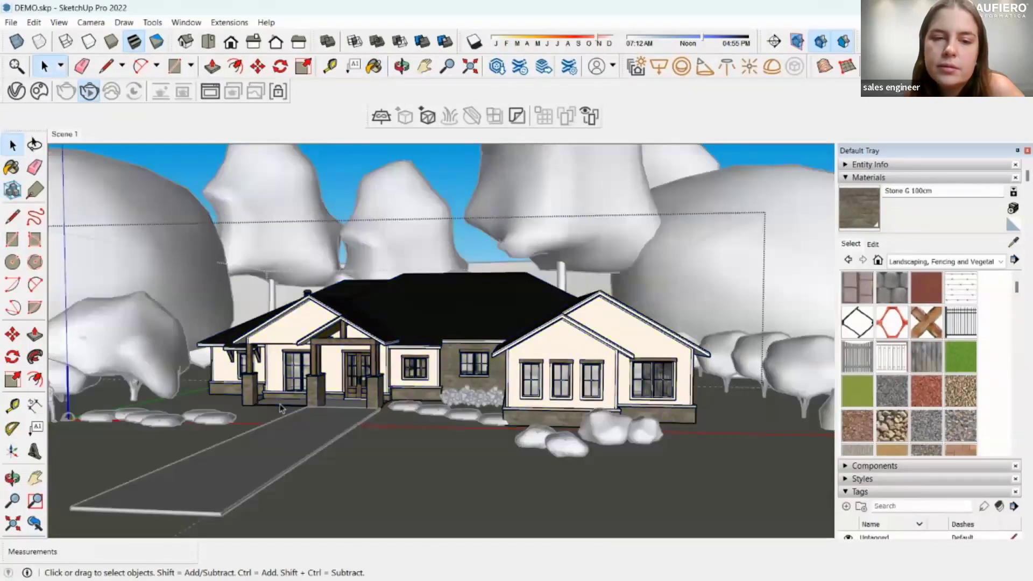
scroll(280, 409, up, 1)
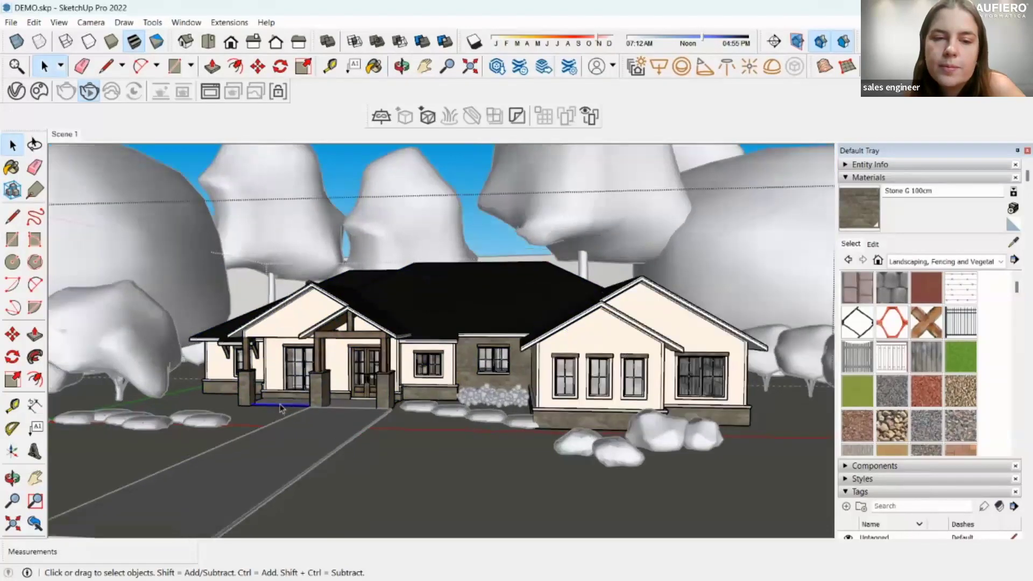
scroll(280, 409, up, 1)
scroll(279, 409, up, 3)
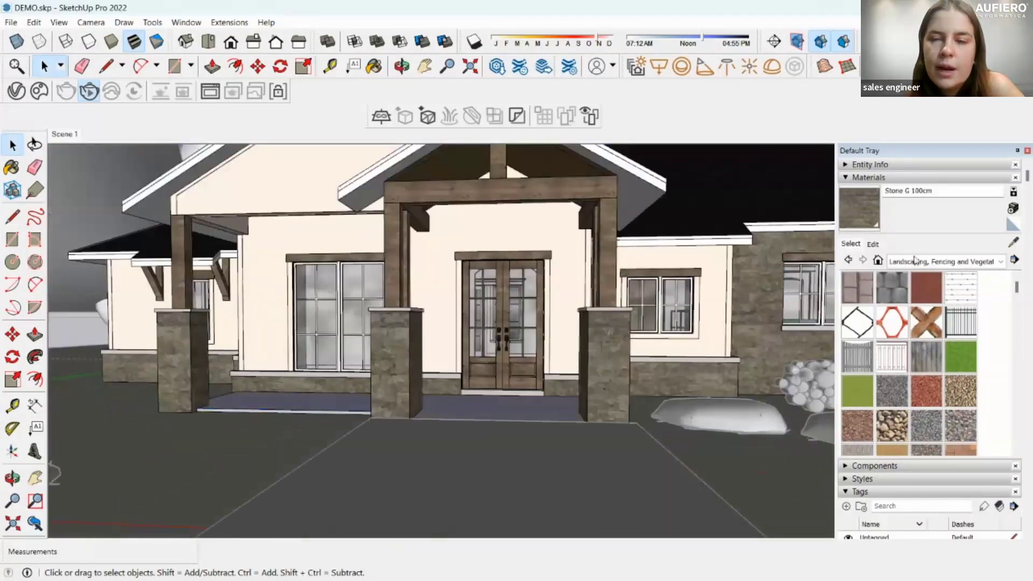
Paint the porch floor and its front edge with the Stone G 100cm material.
click(859, 217)
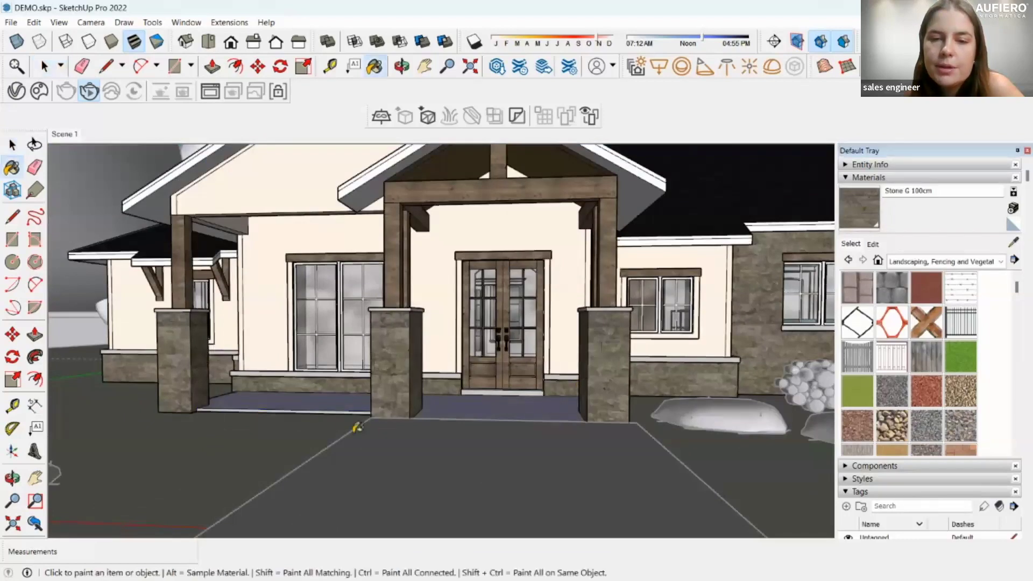
click(314, 407)
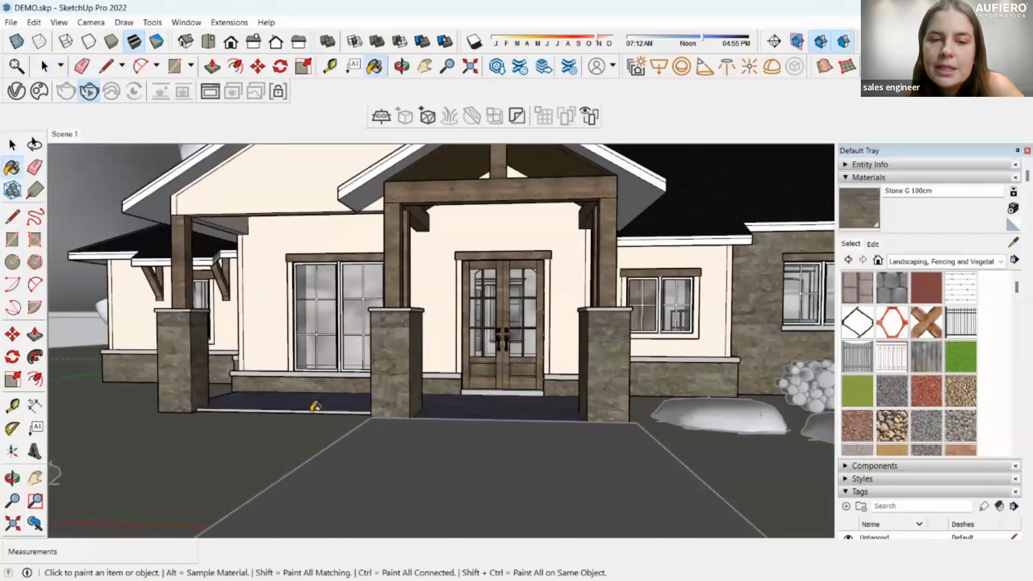
scroll(315, 407, up, 1)
scroll(316, 407, up, 1)
scroll(315, 407, up, 1)
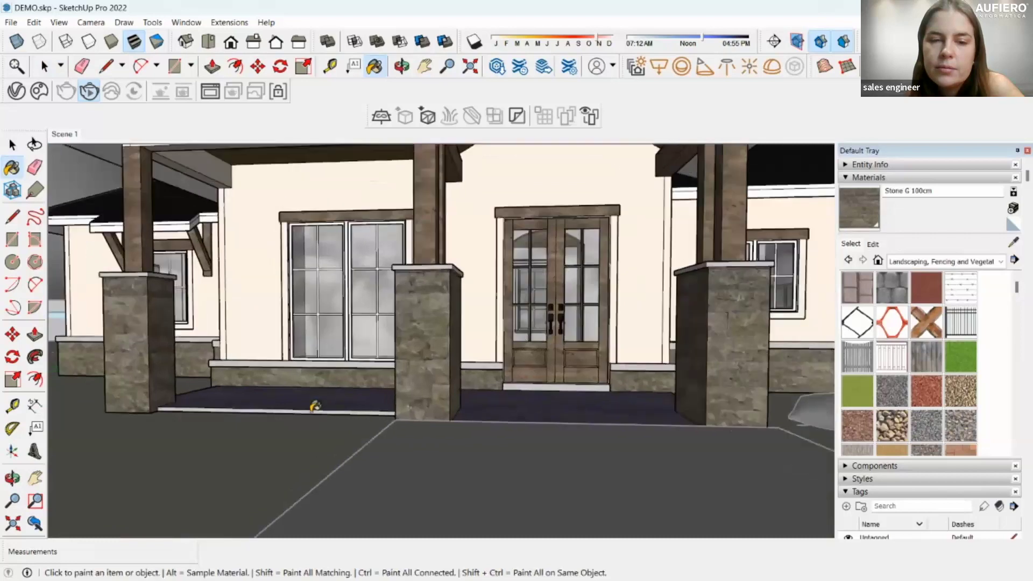
click(315, 408)
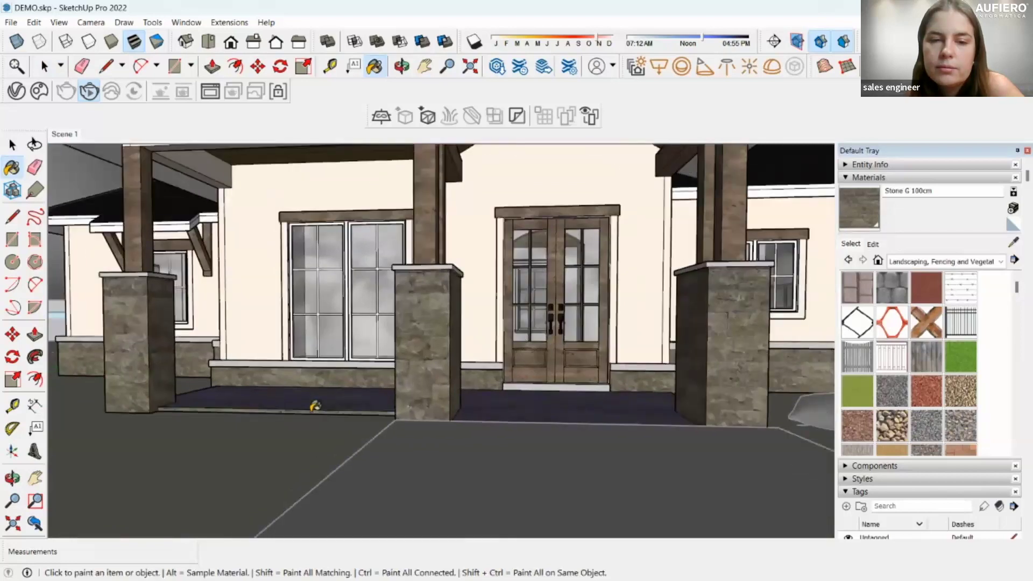
click(12, 145)
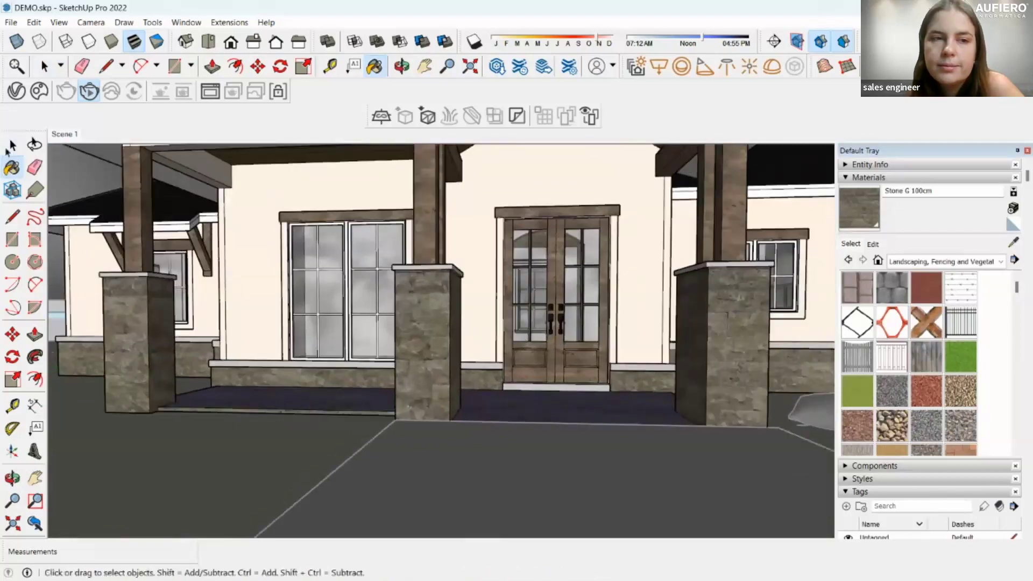
Restore the Scene 1 view, check the updated house in the V-Ray Frame Buffer and move that window clear of the model.
click(64, 134)
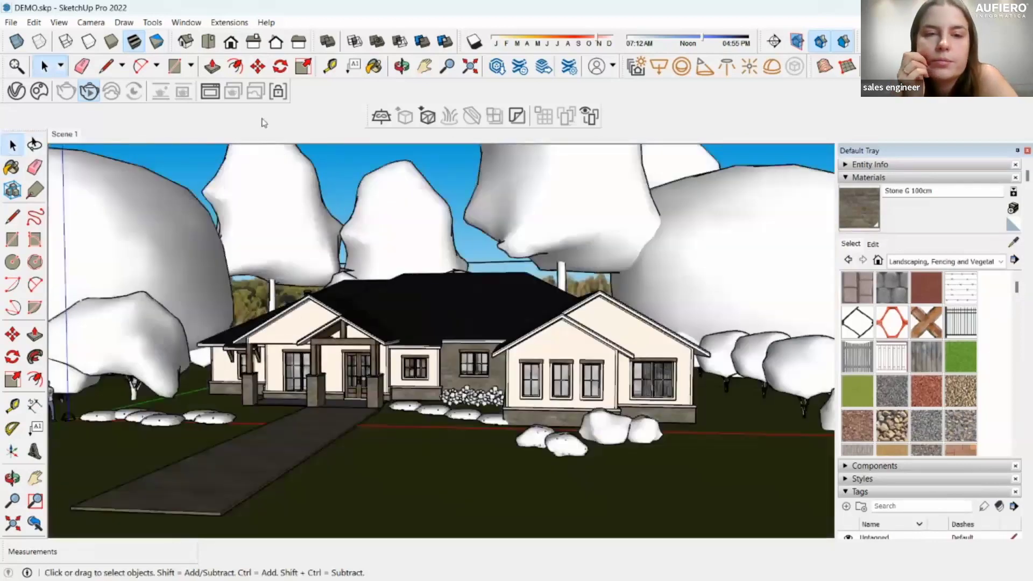
click(205, 94)
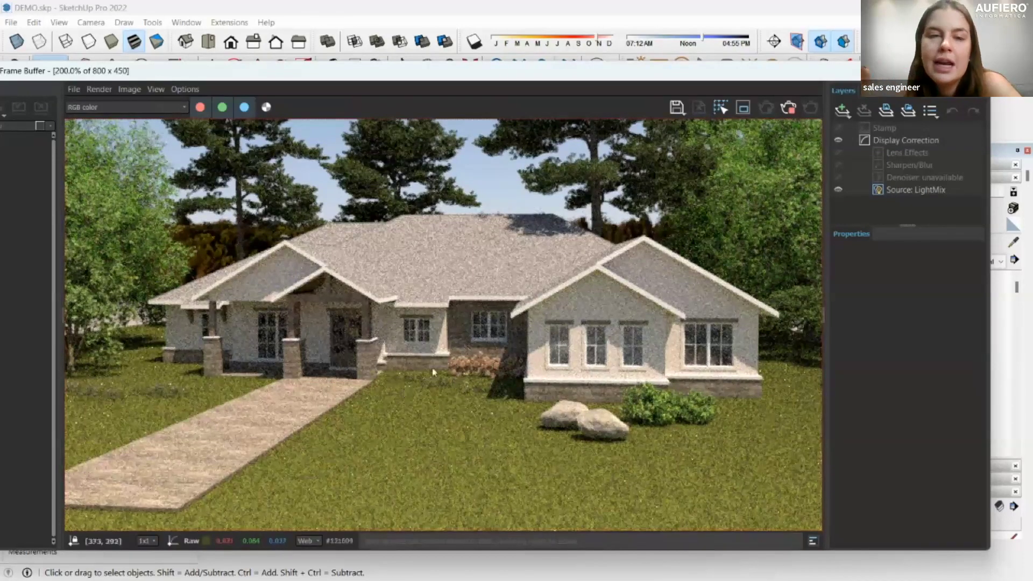
drag(513, 73, 528, 174)
drag(218, 171, 255, 239)
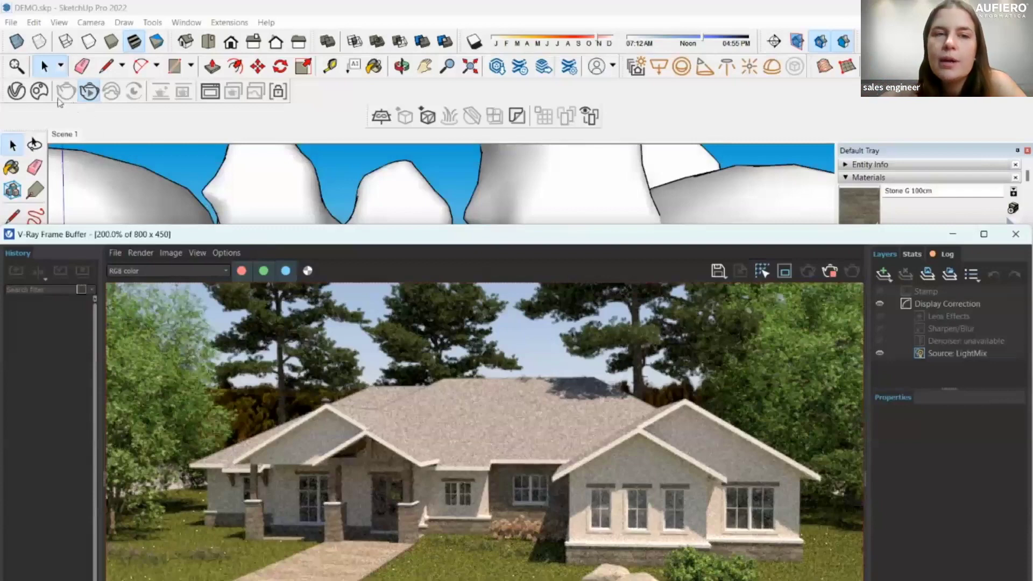
mouse_move(570, 241)
mouse_down()
mouse_move(561, 318)
mouse_move(569, 408)
mouse_up()
Sample the window material Translucent_Glass_Sky_Reflection and make it editable in the V-Ray Asset Editor, with the render visible alongside.
click(561, 366)
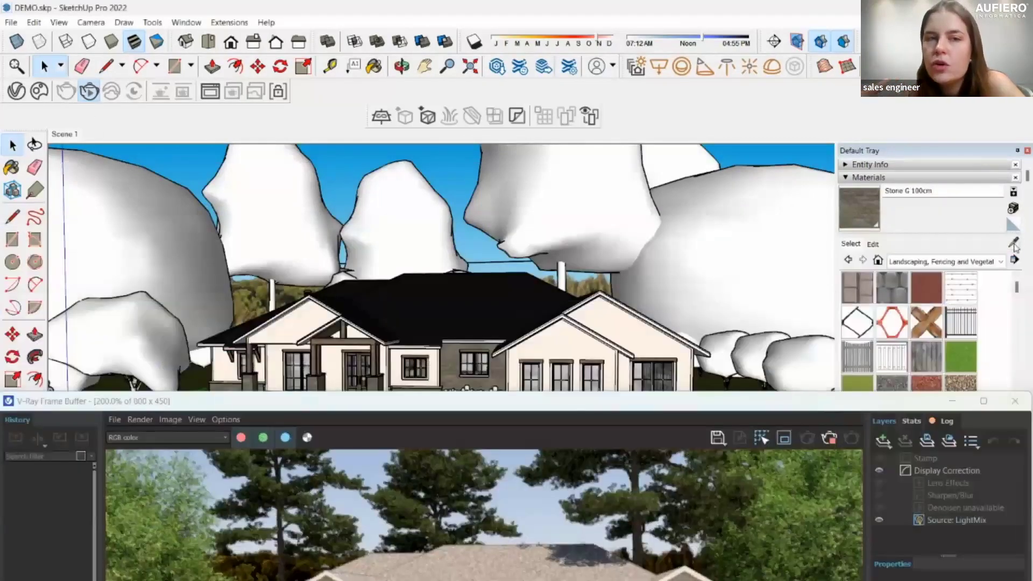
click(560, 369)
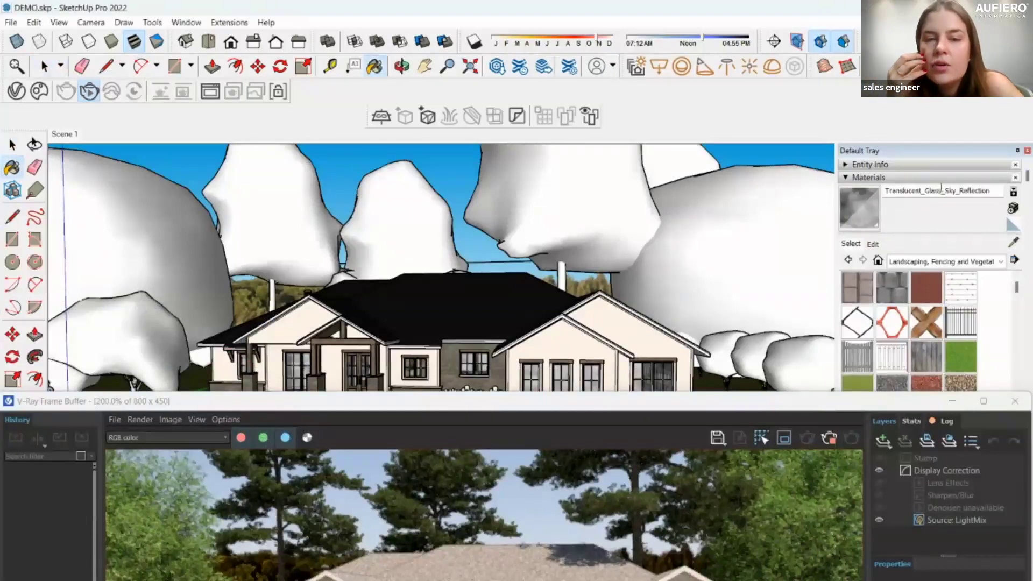
click(16, 91)
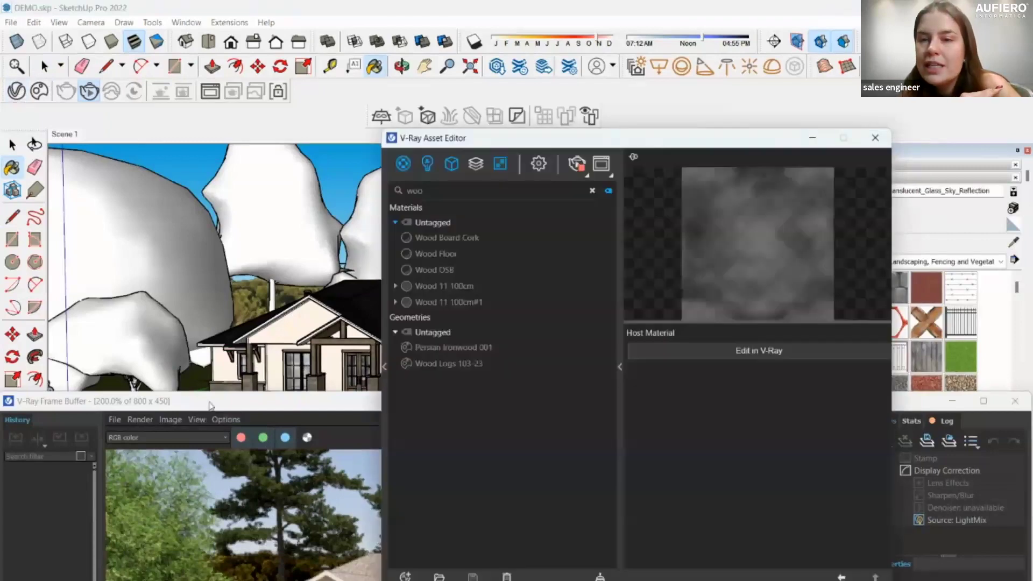
drag(209, 404, 50, 172)
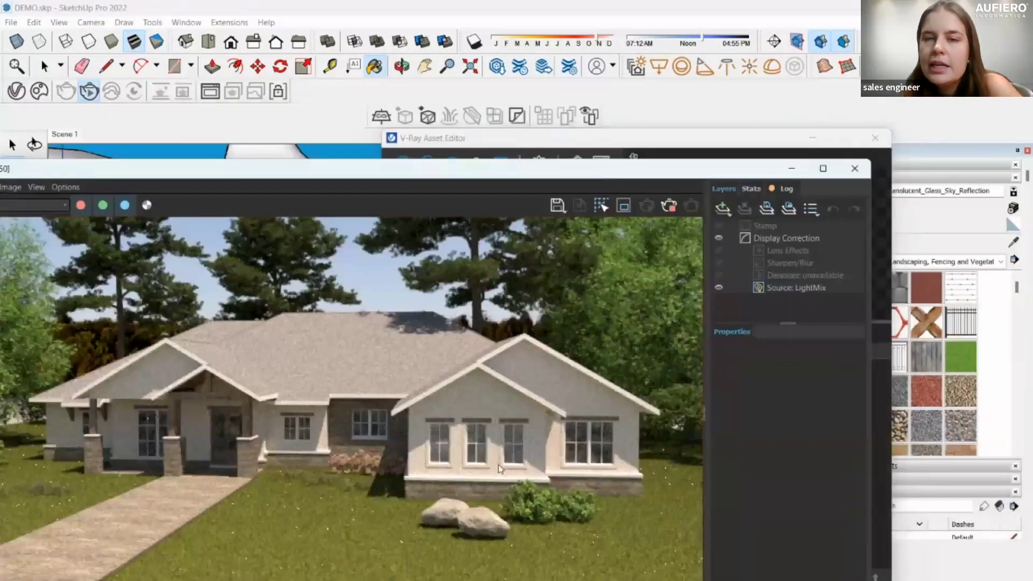
click(559, 146)
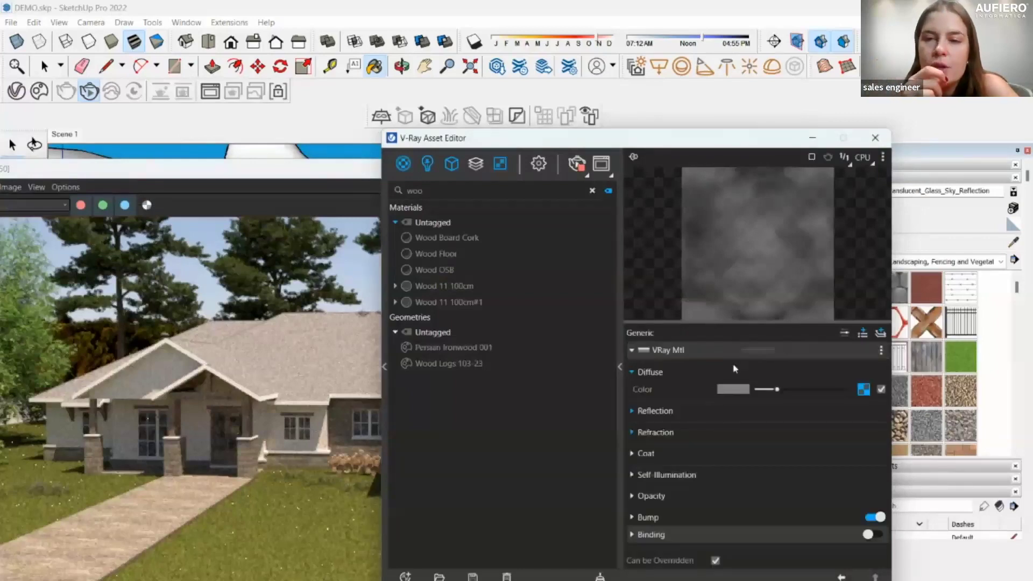
drag(671, 140, 826, 112)
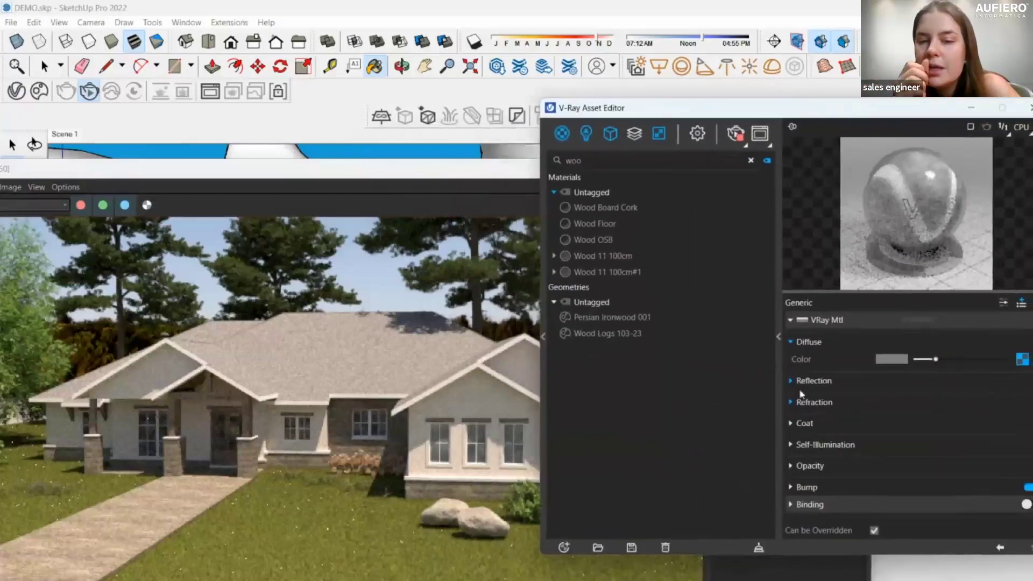
Brighten the glass material's reflection color to near white and its refraction color to white.
click(791, 381)
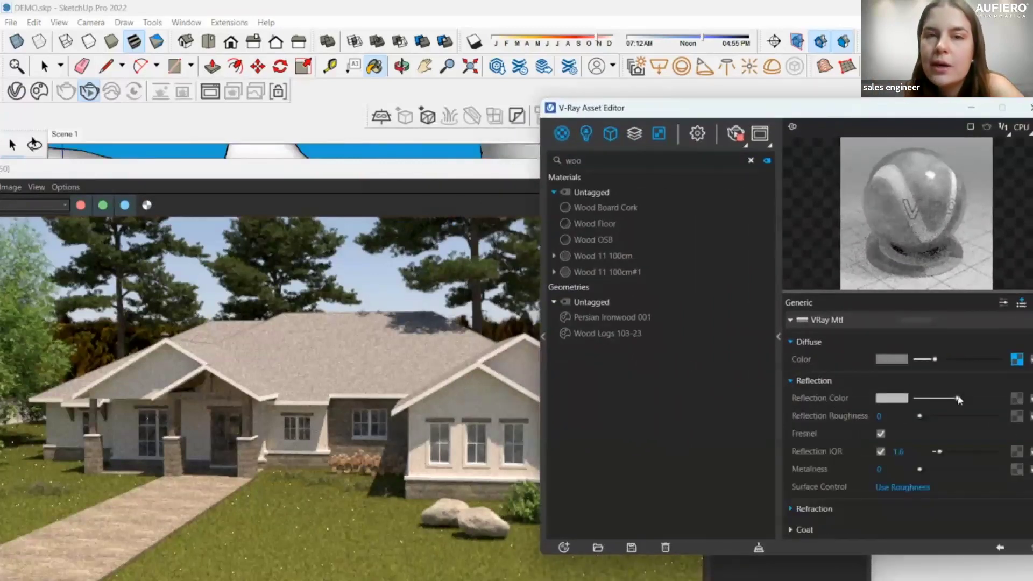
drag(959, 399, 993, 399)
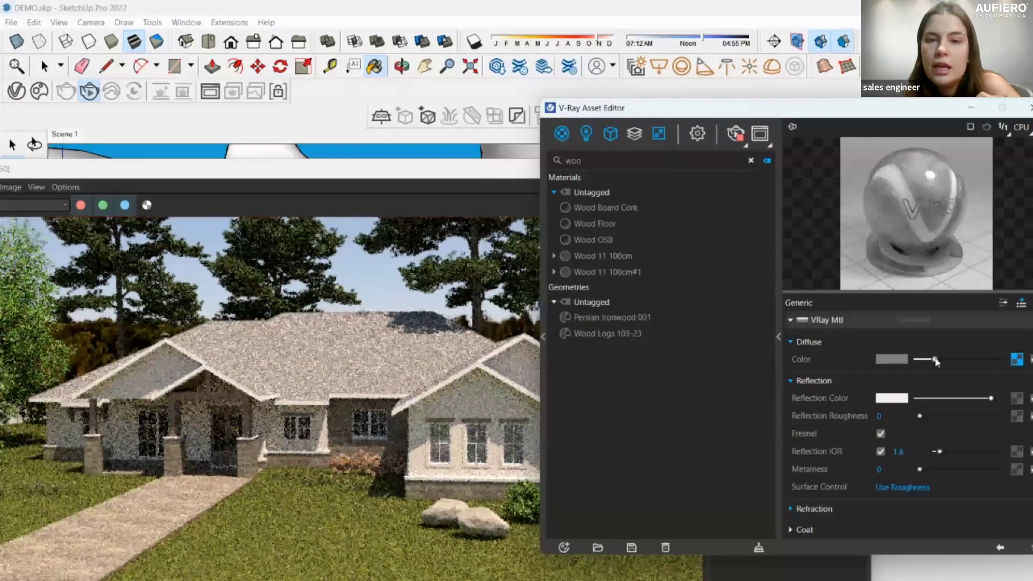
scroll(861, 466, down, 3)
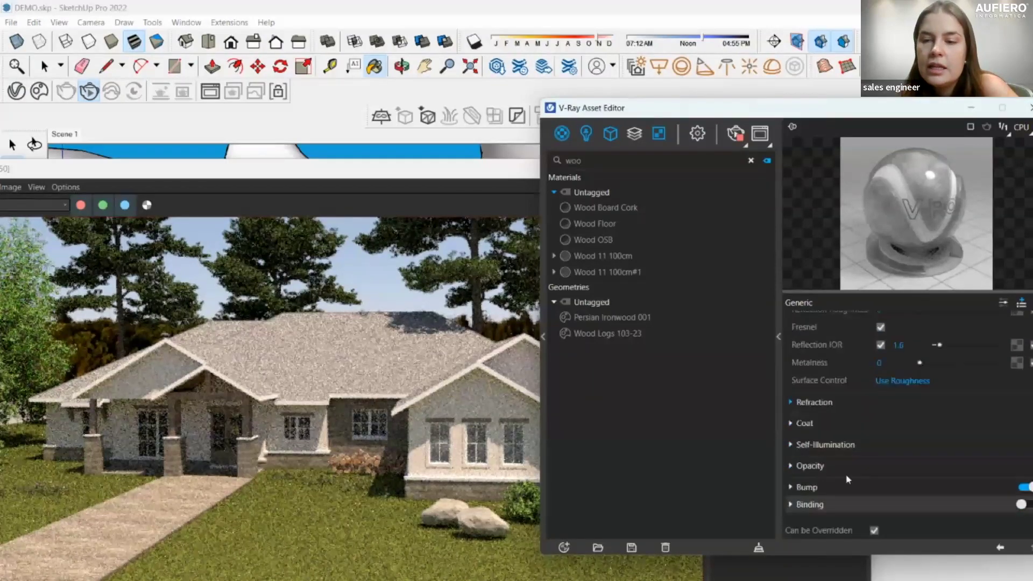
click(792, 402)
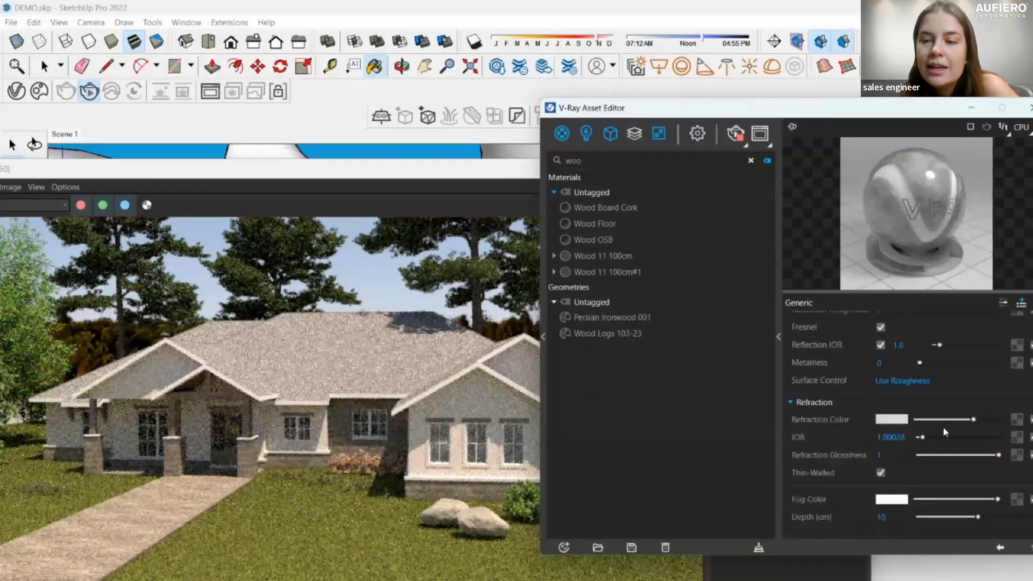
drag(973, 419, 994, 420)
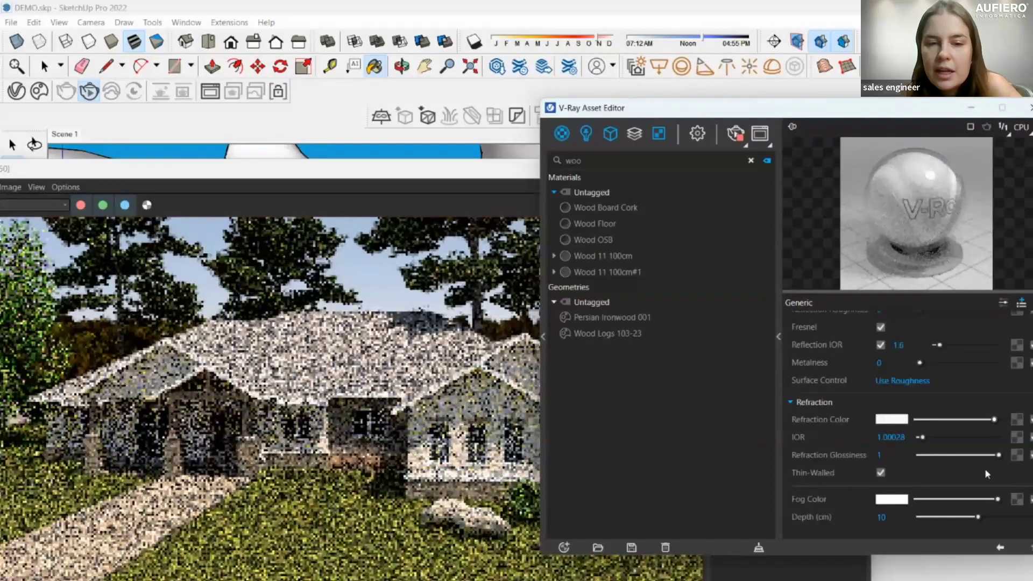
Try black and light grey as the glass's fog color, and set it to near white.
mouse_move(836, 473)
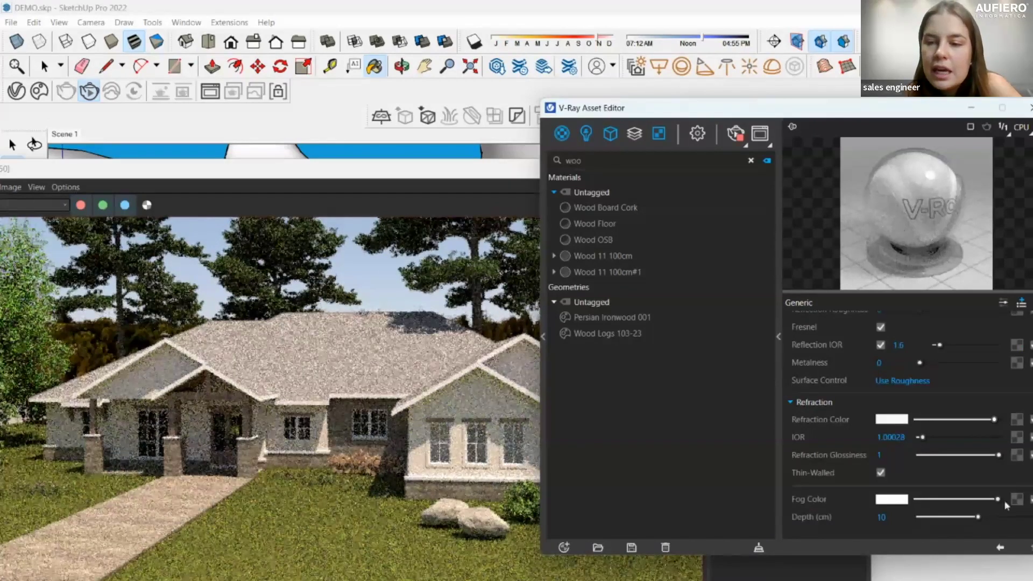
drag(999, 499, 918, 499)
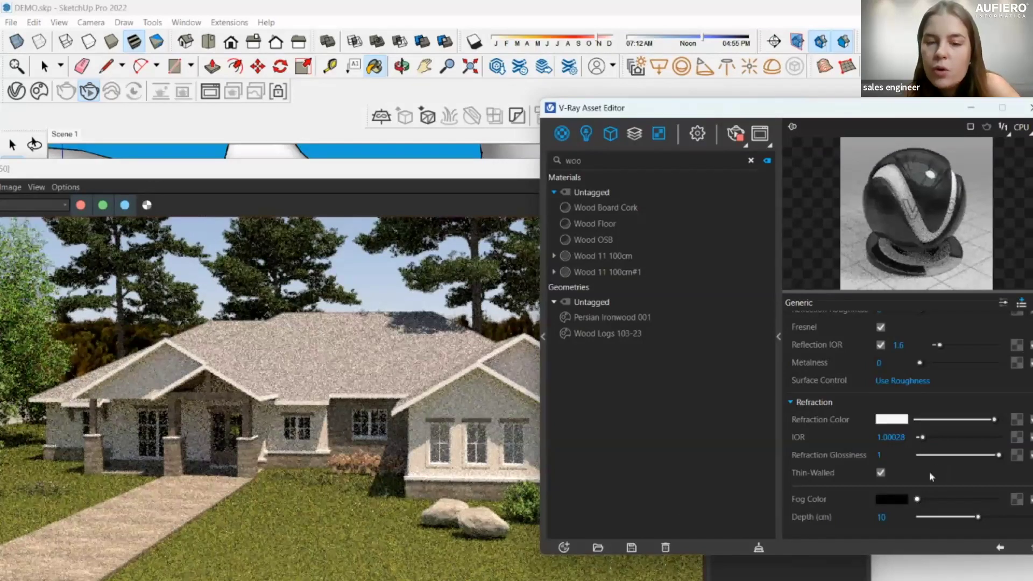
drag(918, 500, 963, 500)
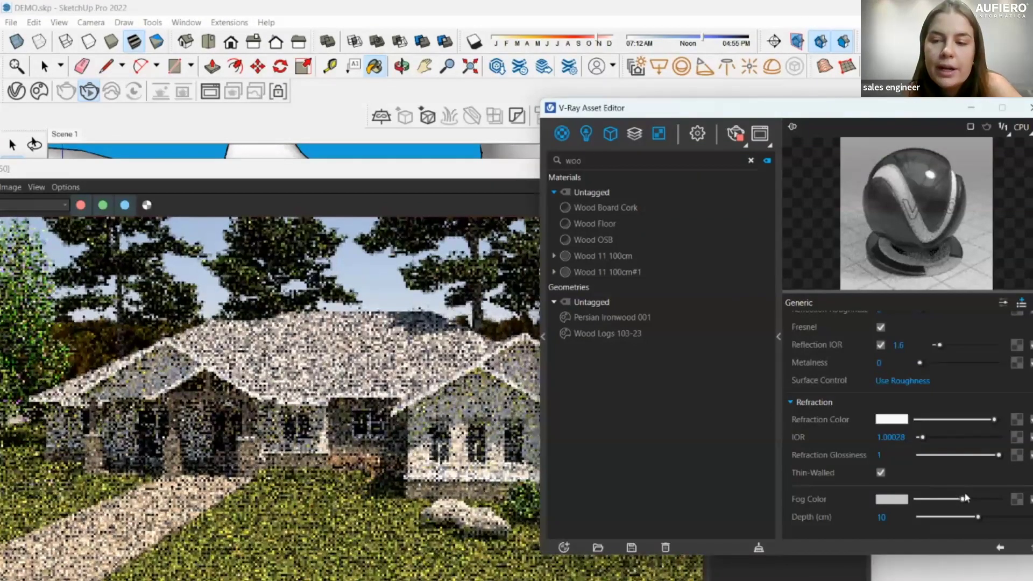
drag(964, 499, 993, 500)
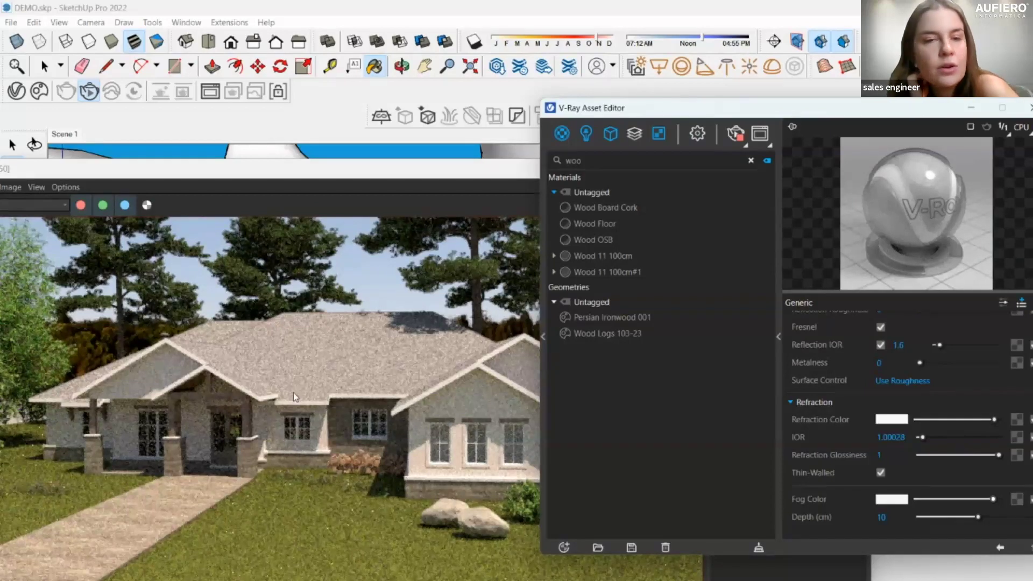
Set the glass material's refraction IOR to 12.37 and its reflection IOR to 3.36.
drag(922, 437, 960, 440)
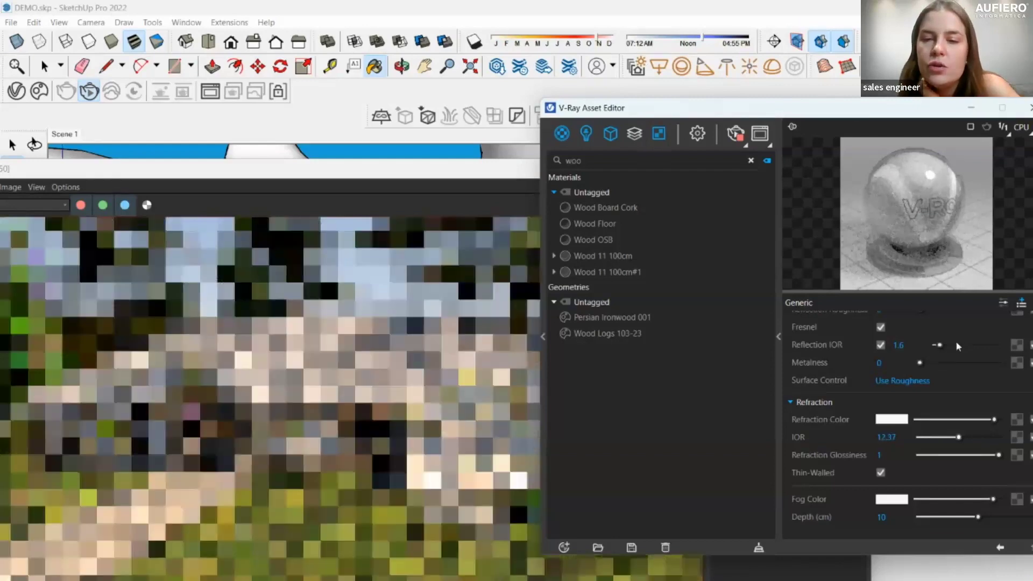
scroll(956, 341, up, 3)
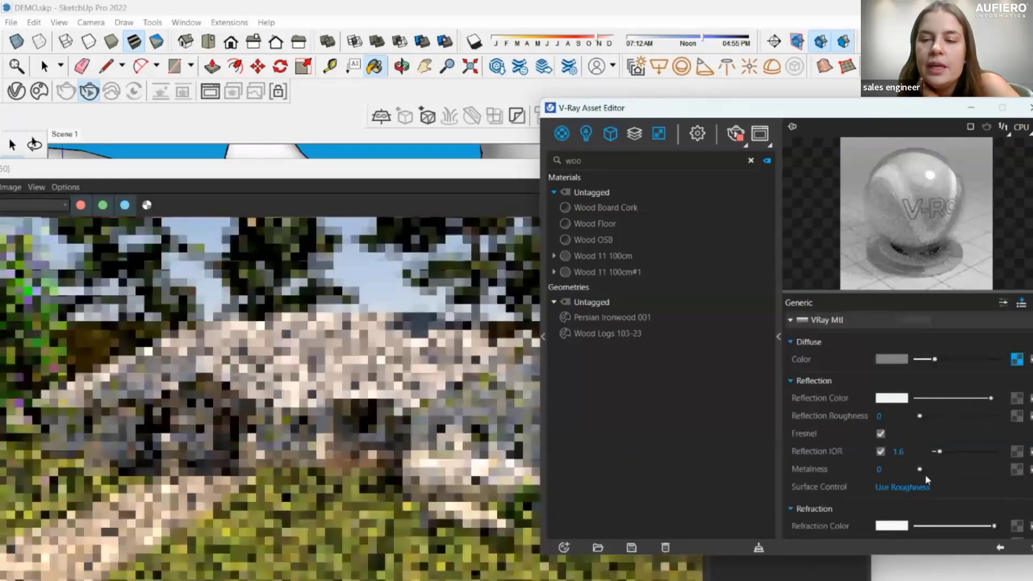
drag(941, 452, 990, 452)
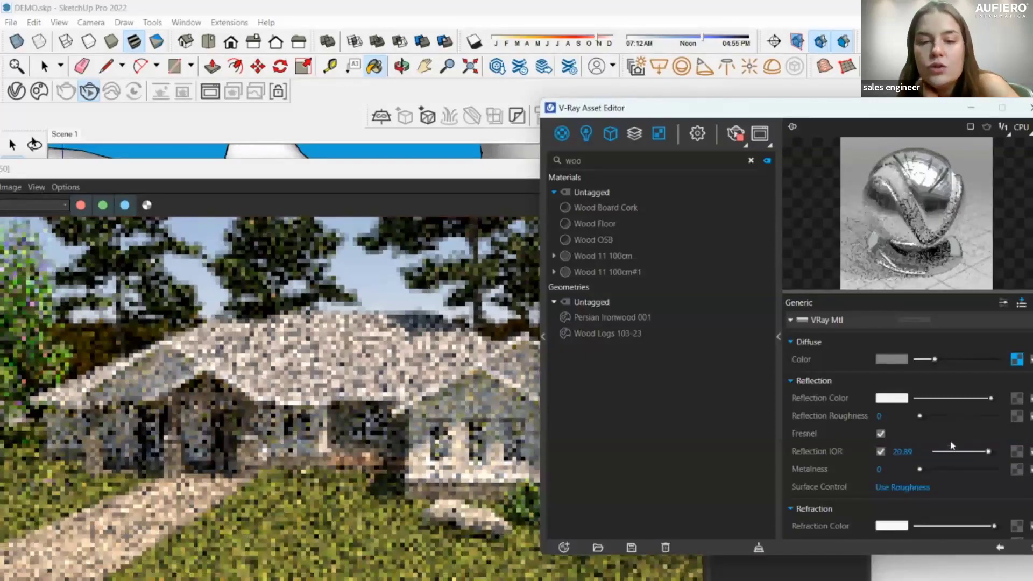
click(967, 452)
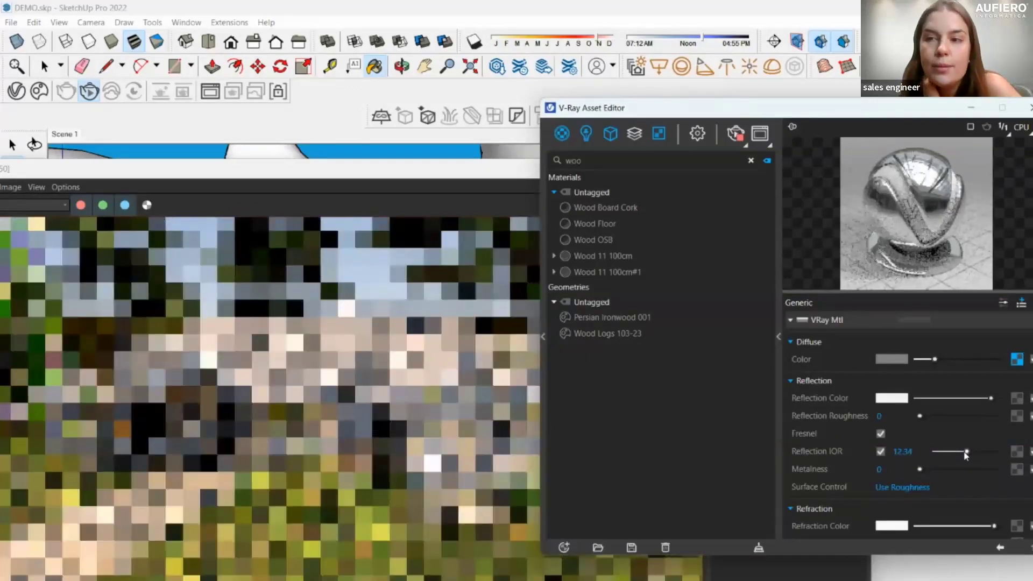
click(956, 452)
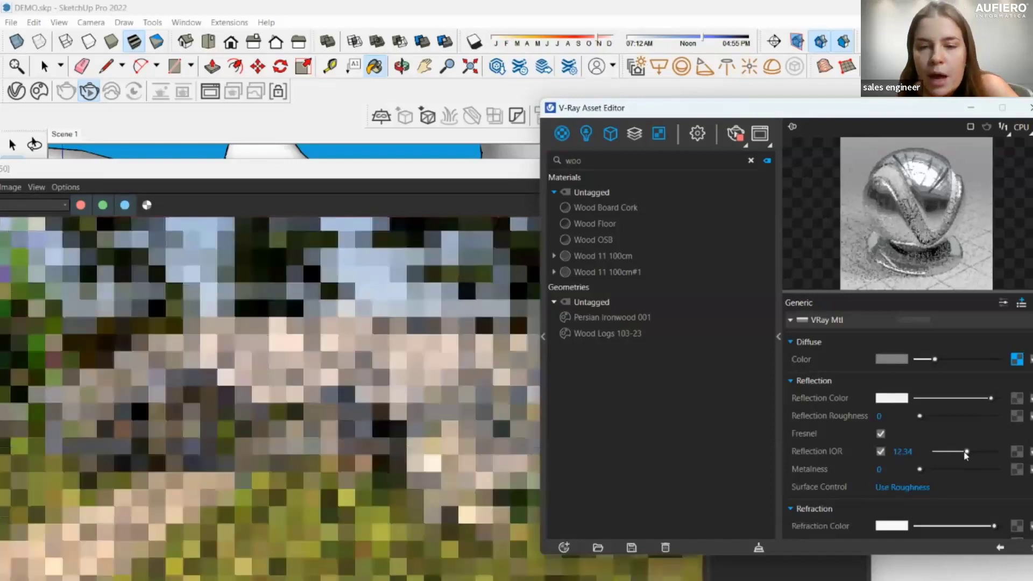
click(945, 452)
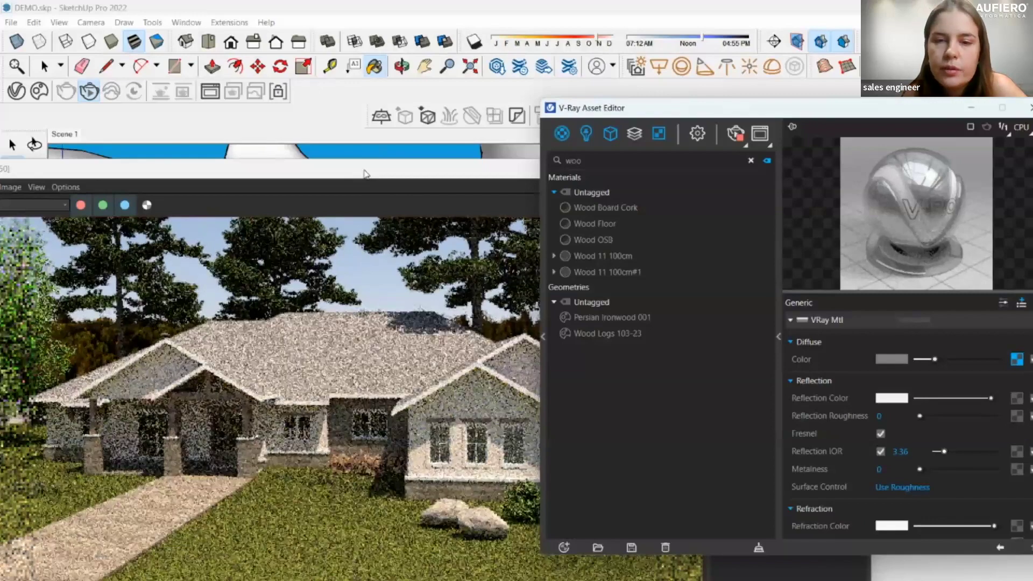
Check the updated windows in the render, and open the Walking people category of 3D models in Chaos Cosmos.
drag(366, 173, 413, 72)
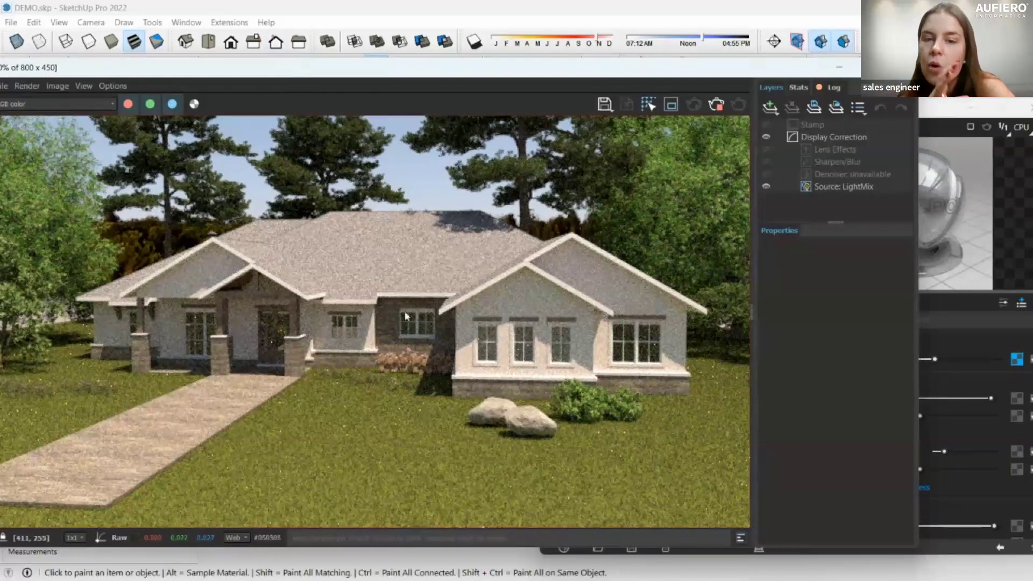
mouse_move(440, 69)
mouse_down()
mouse_move(481, 171)
mouse_move(464, 187)
mouse_move(458, 115)
mouse_move(286, 415)
mouse_move(368, 345)
mouse_move(406, 431)
mouse_up()
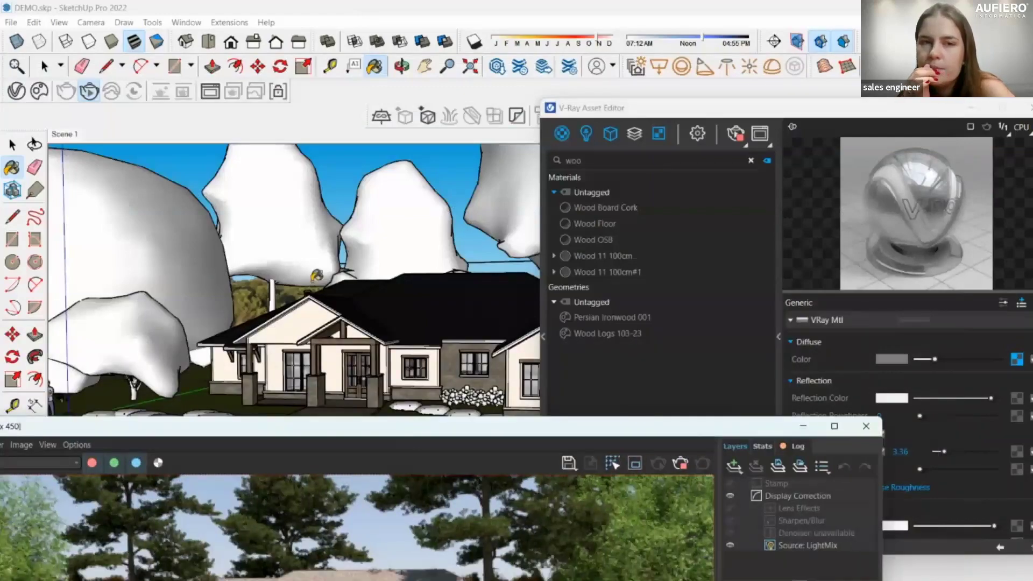
click(40, 92)
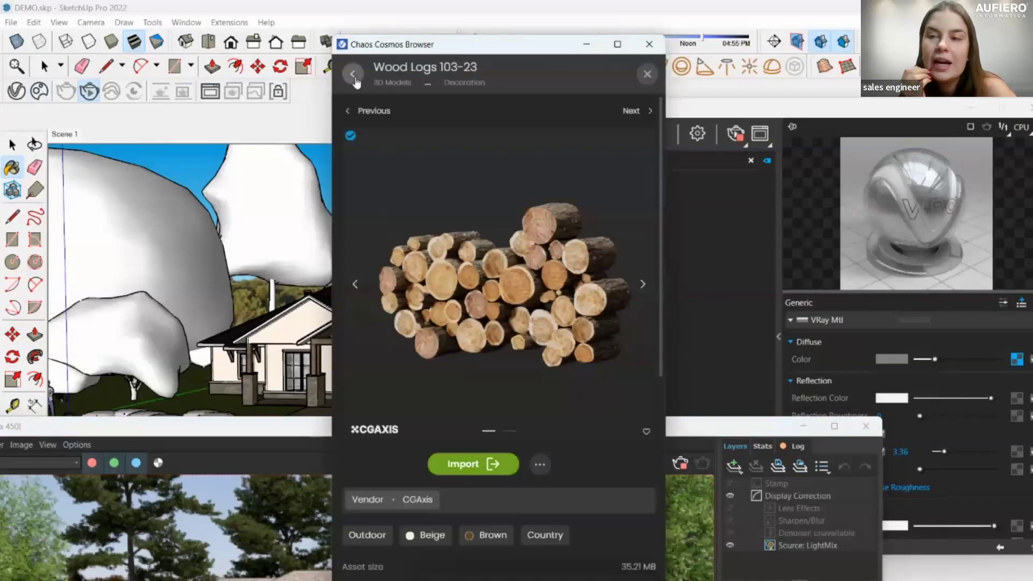
click(353, 74)
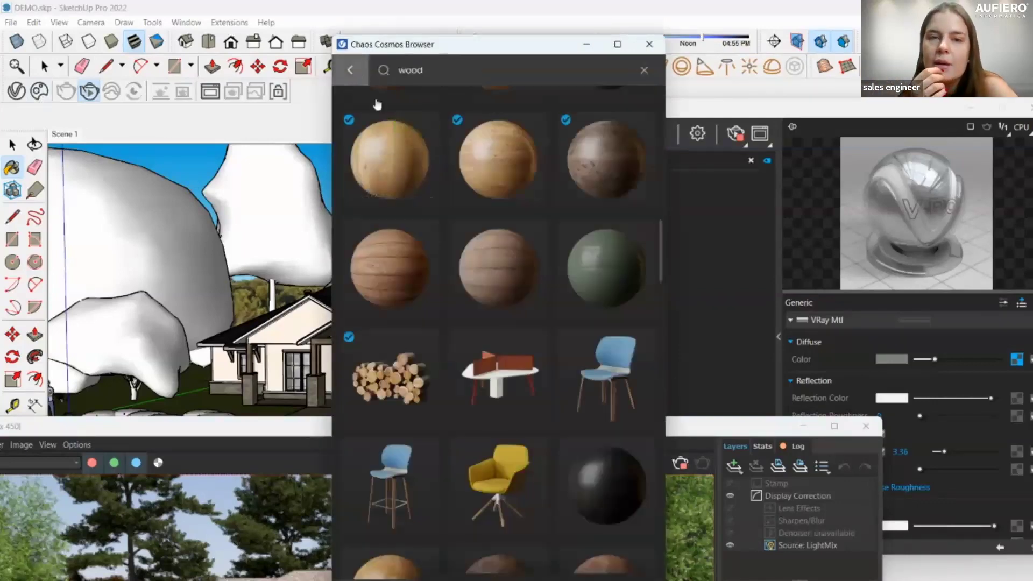
click(368, 91)
click(450, 176)
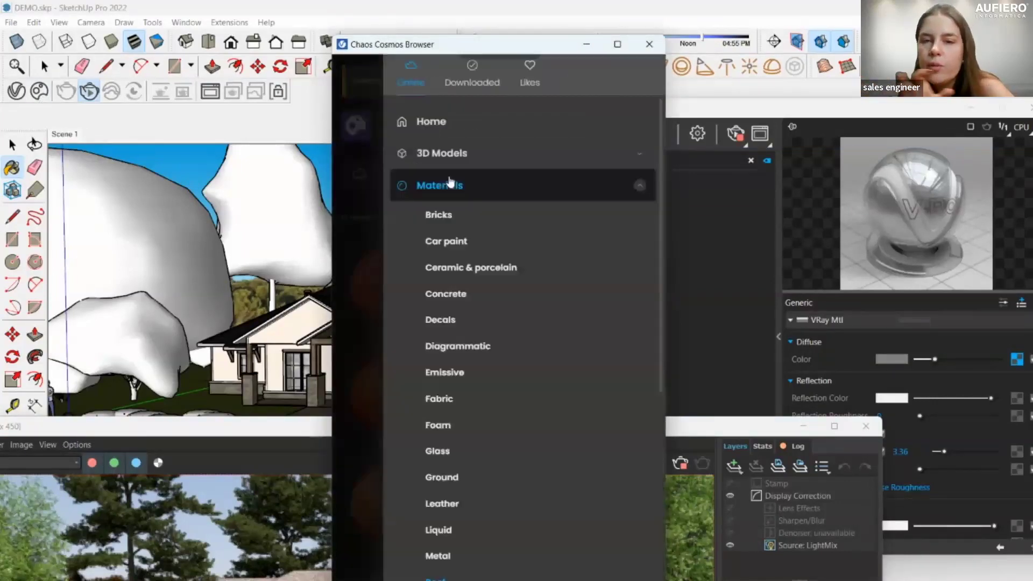
scroll(477, 383, down, 5)
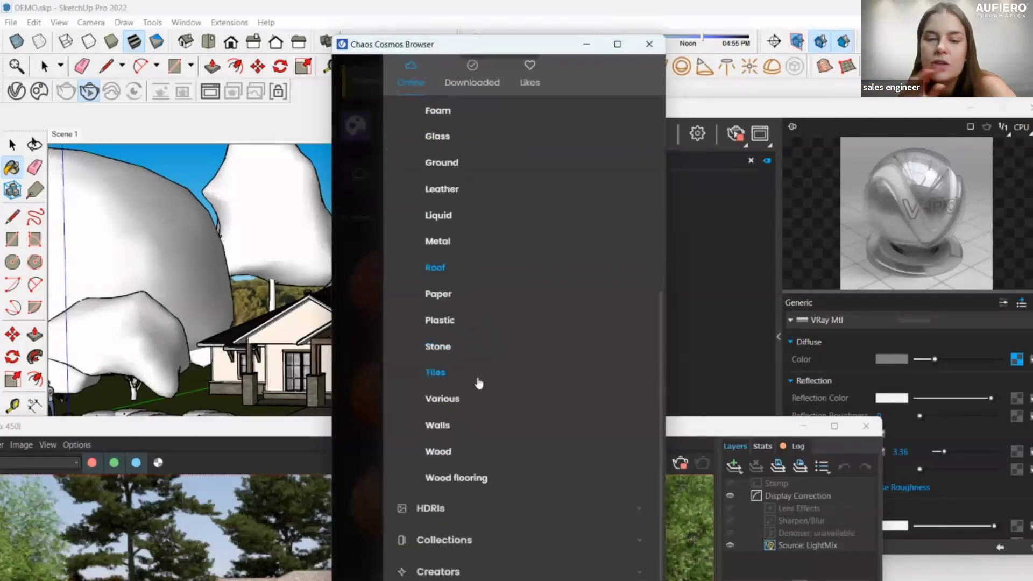
scroll(468, 409, up, 5)
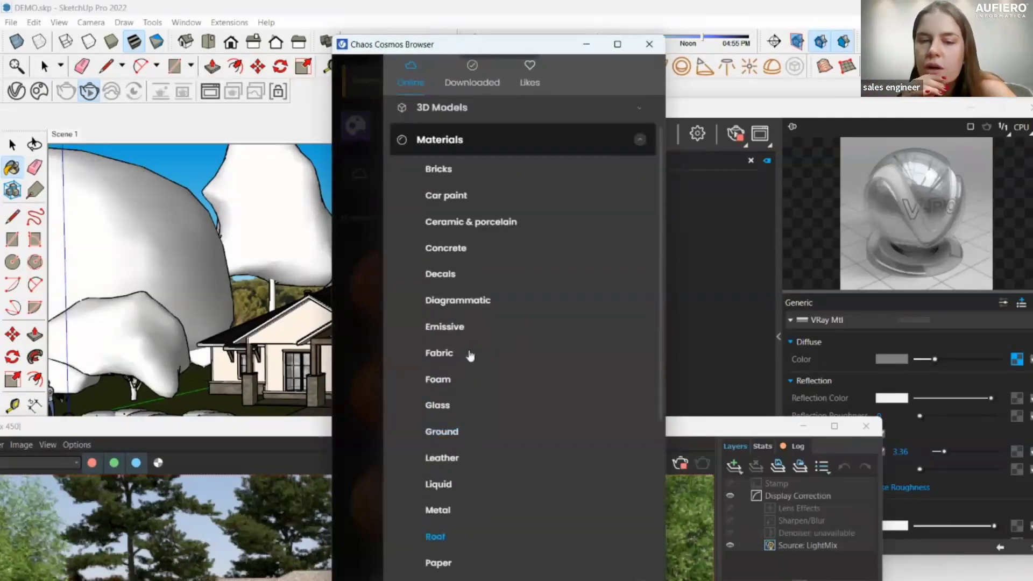
click(447, 107)
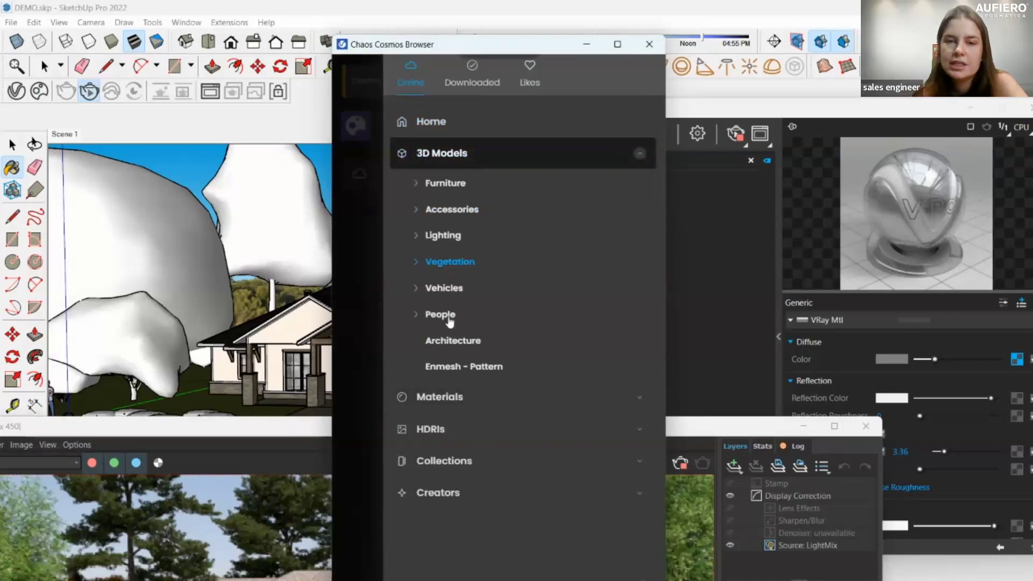
click(420, 317)
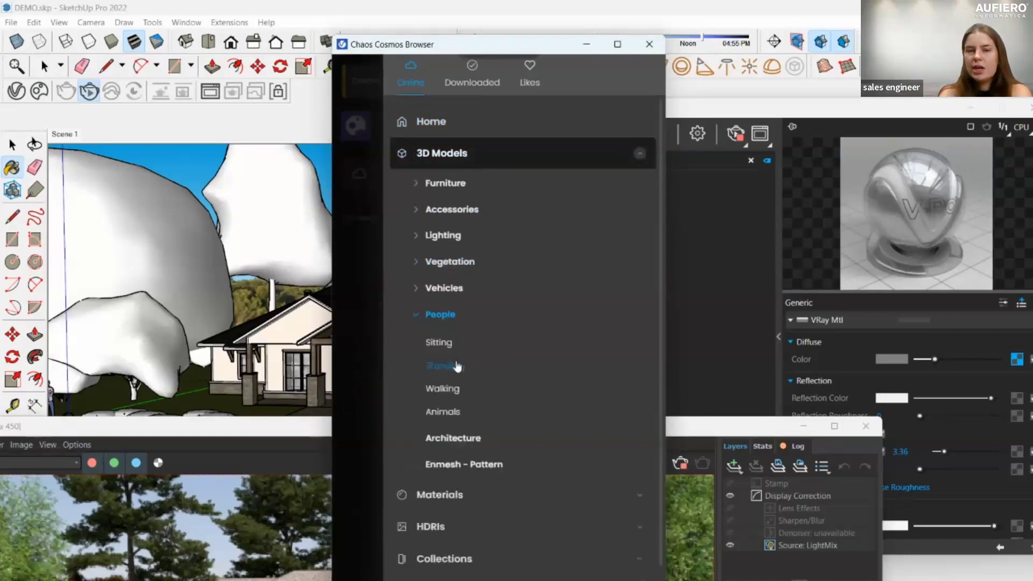
click(450, 390)
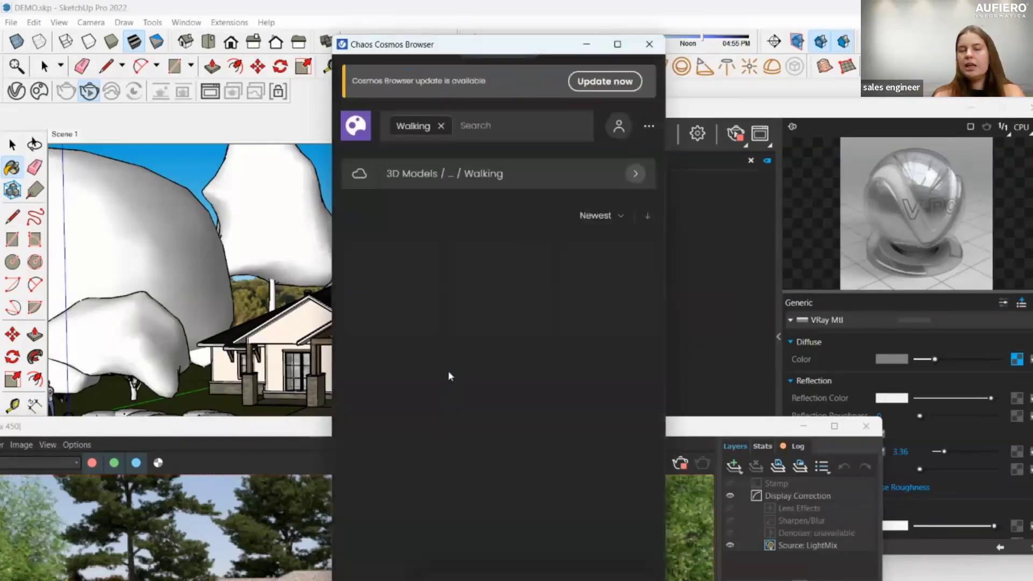
Import the walking woman and child asset 00151 Lynn 006 and place it on the walkway in front of the entrance.
scroll(530, 401, down, 1)
scroll(530, 400, down, 10)
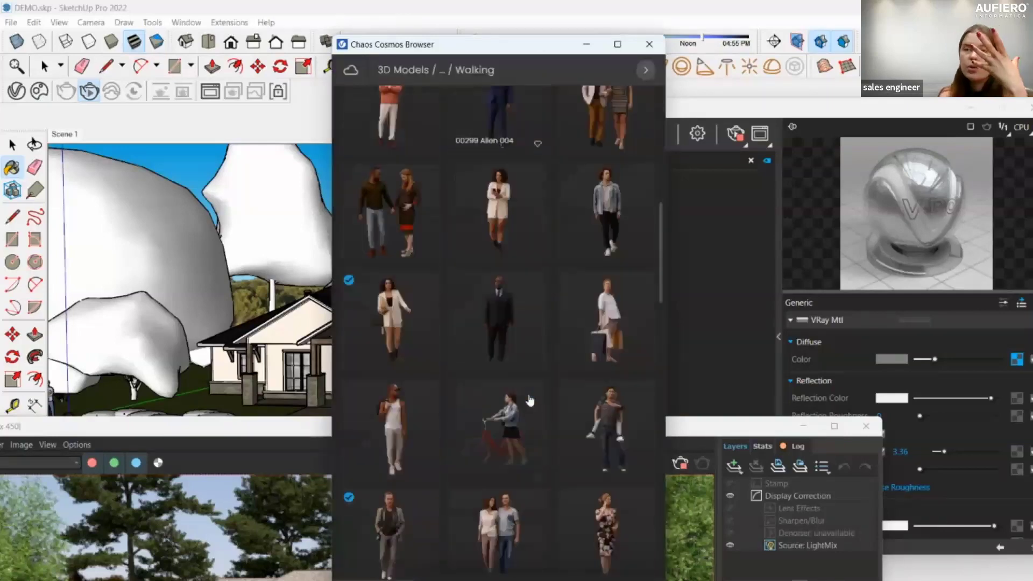
mouse_move(530, 400)
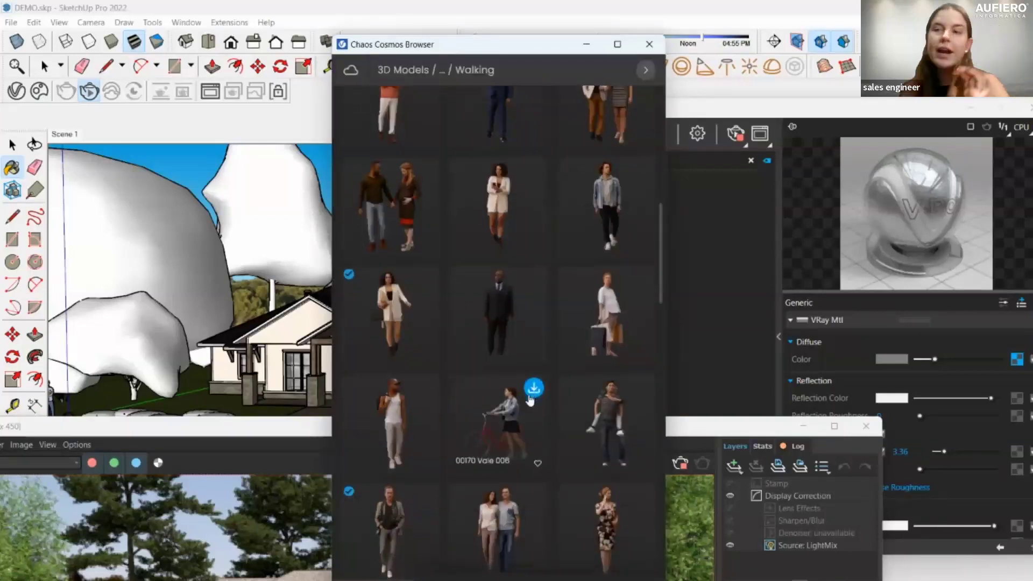
scroll(530, 399, down, 1)
scroll(529, 399, down, 2)
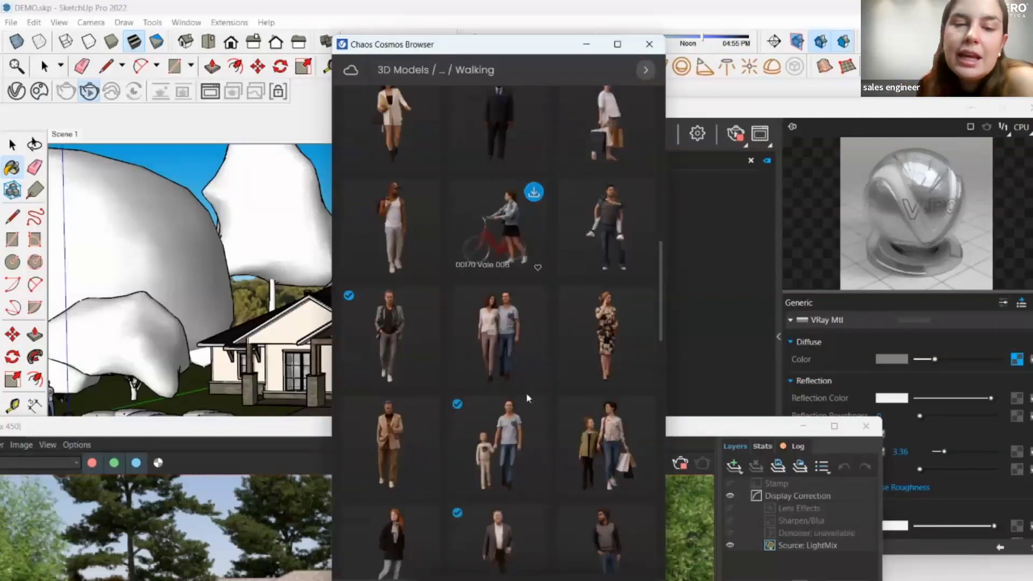
mouse_move(641, 412)
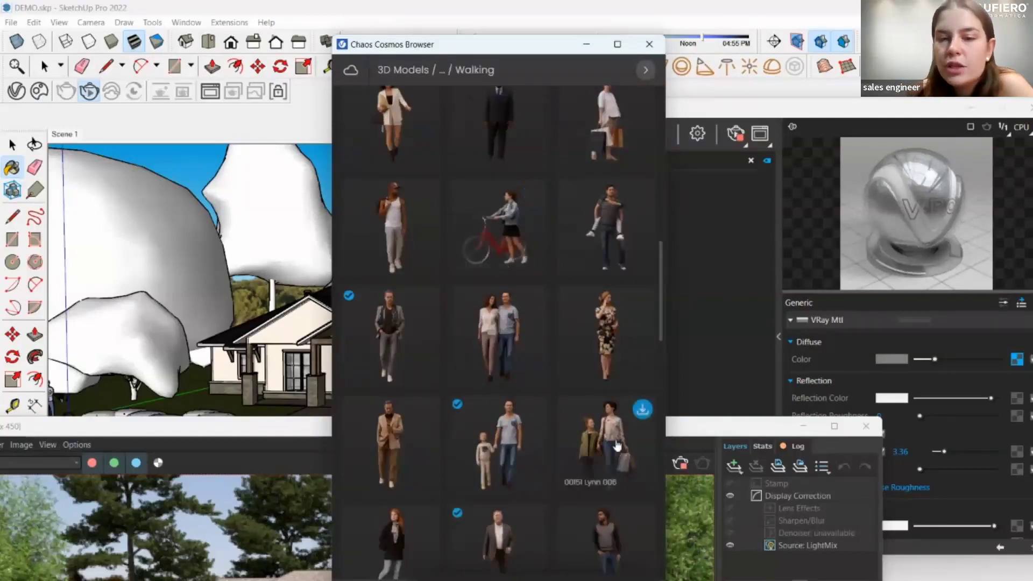
click(642, 410)
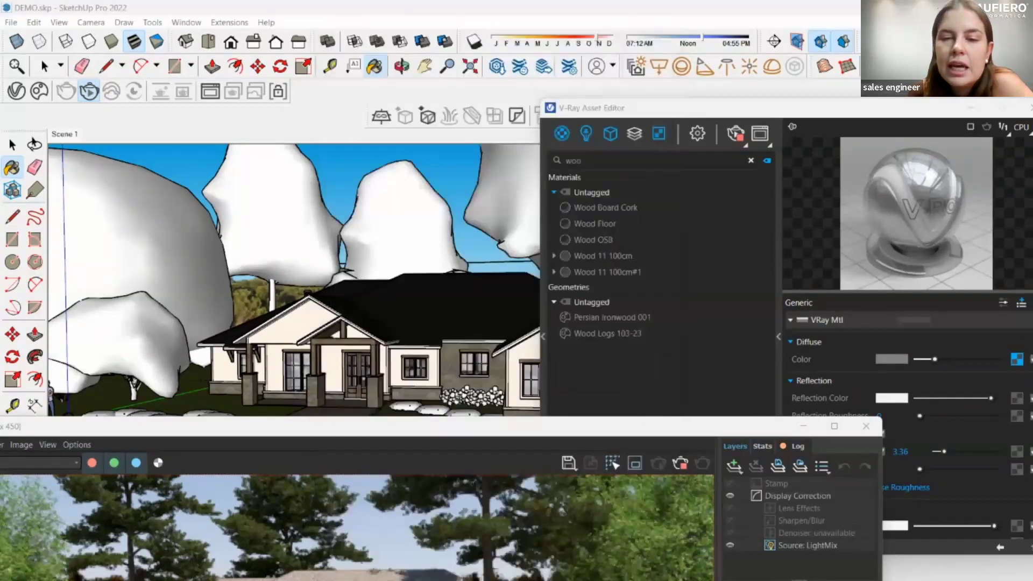
click(347, 410)
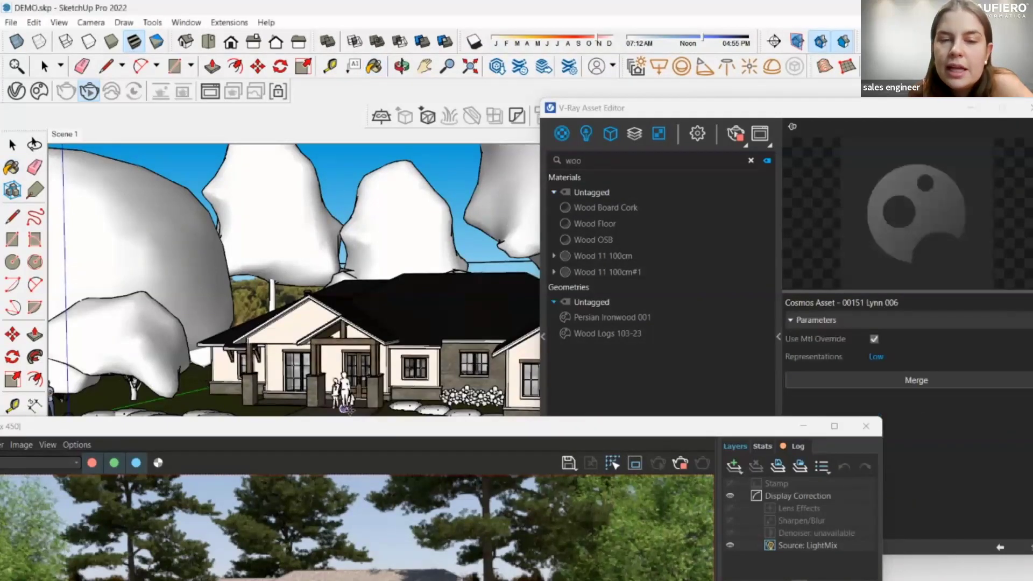
Move the woman and child away from the front door, forward onto the walkway.
drag(484, 434, 484, 499)
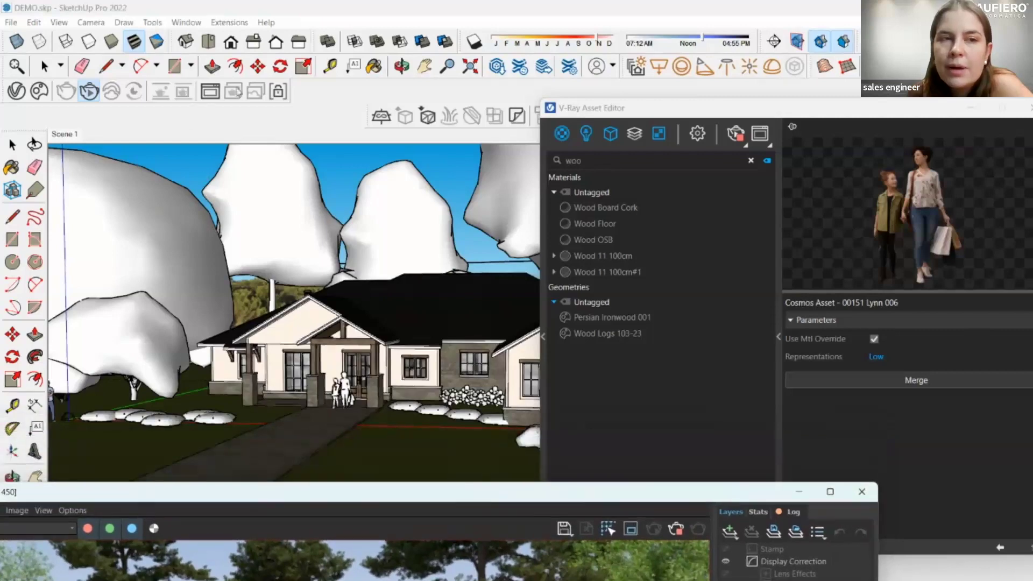
click(258, 66)
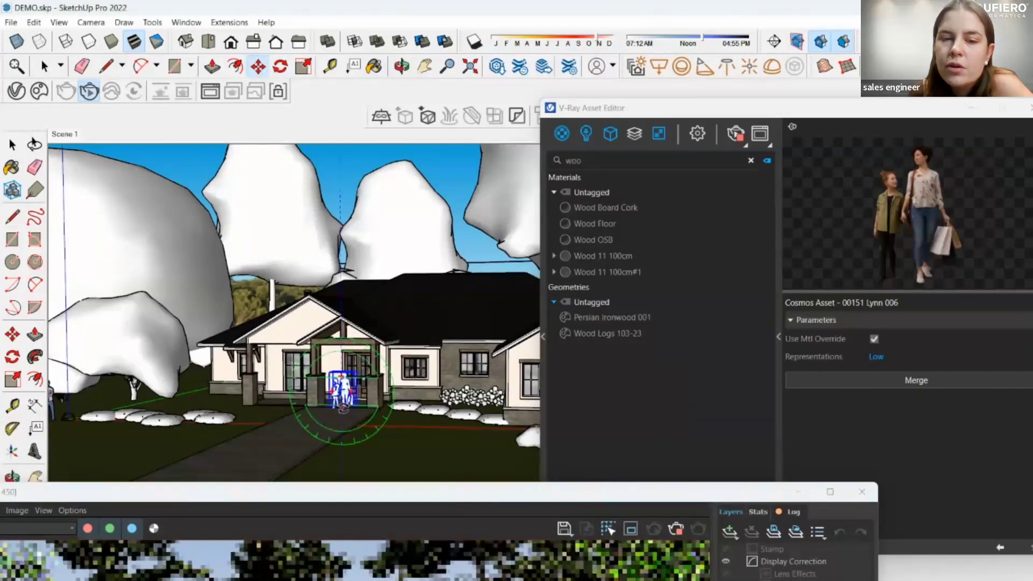
click(44, 66)
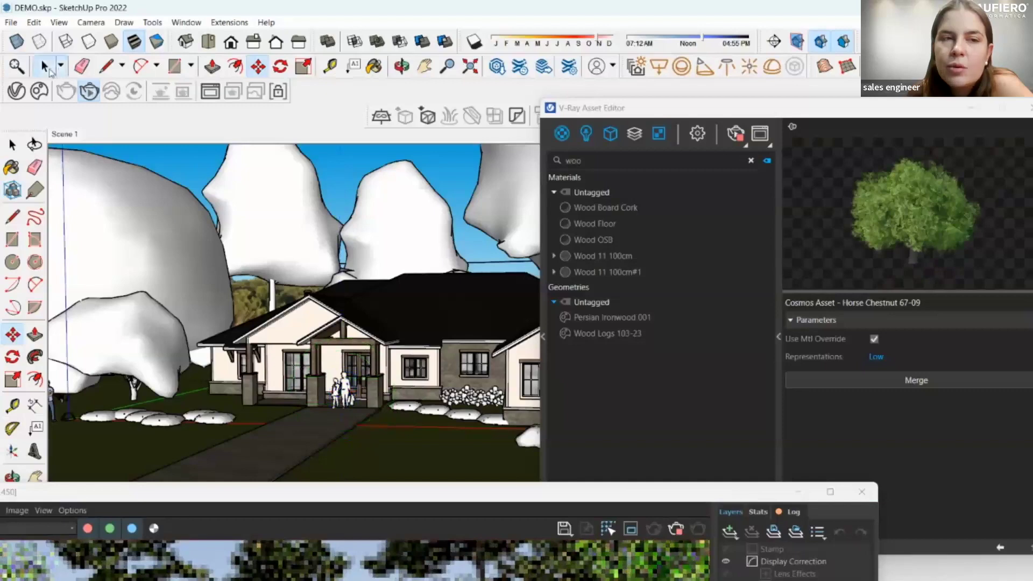
click(350, 403)
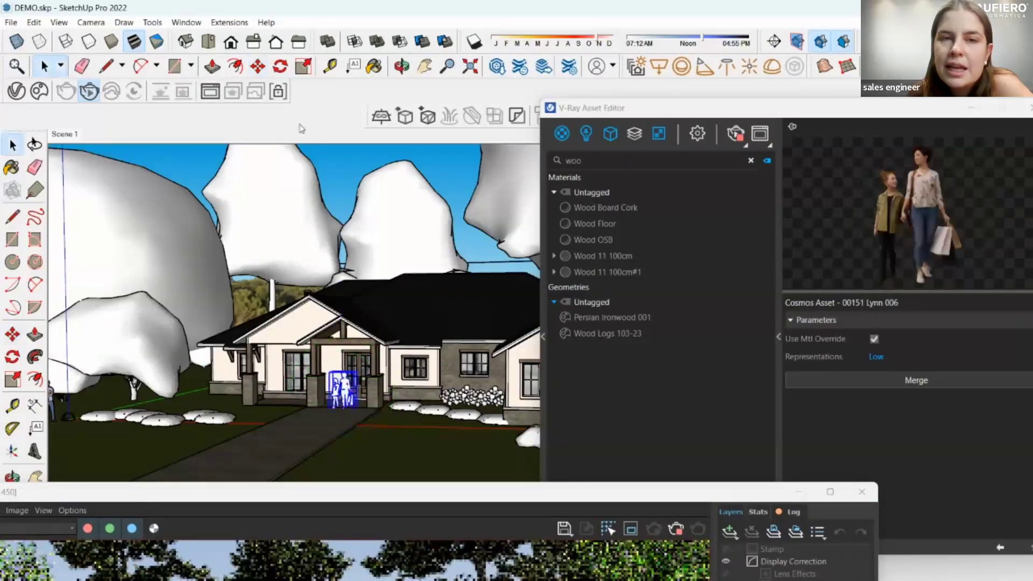
click(259, 66)
click(355, 428)
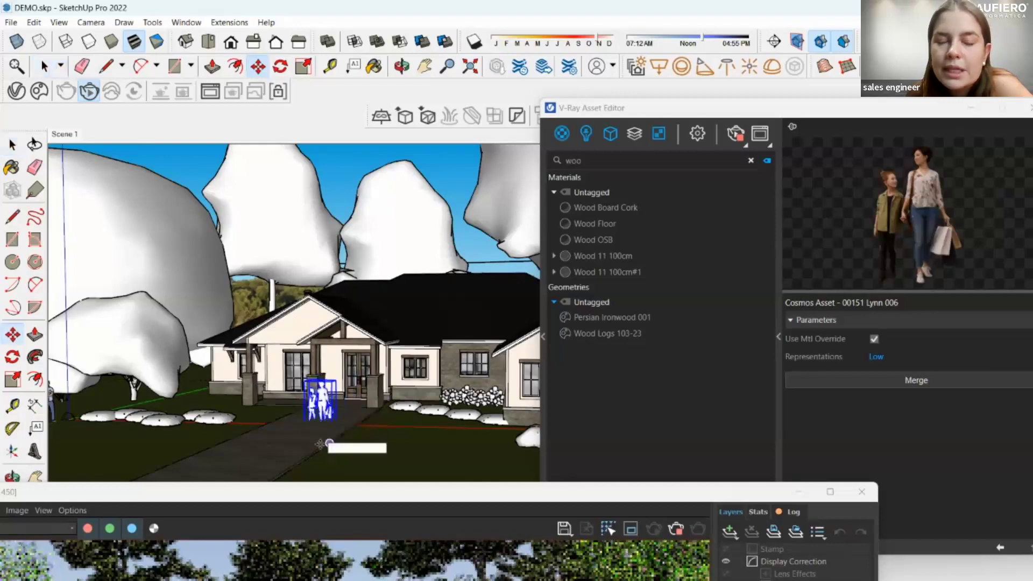
click(317, 448)
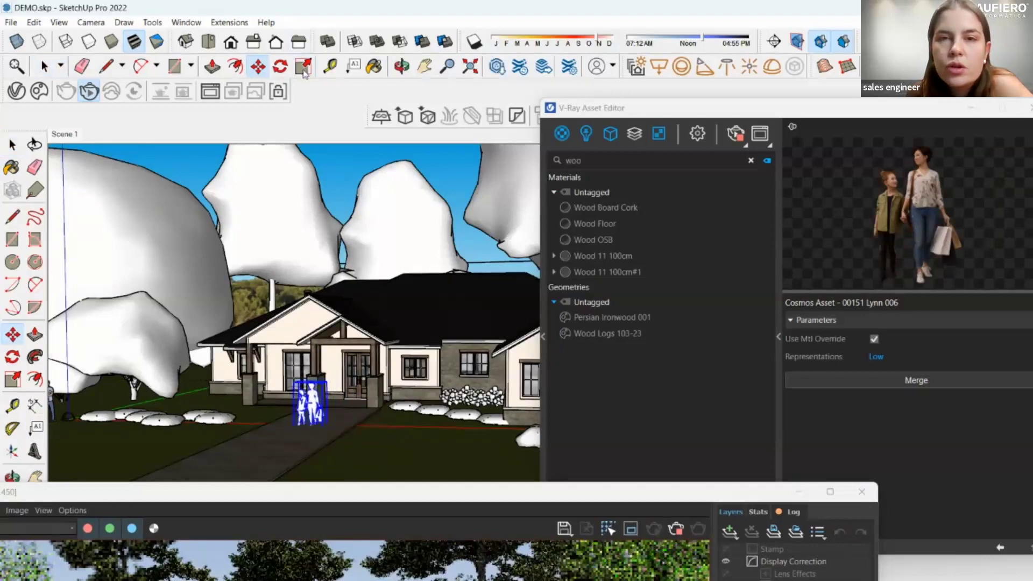
Move the woman and child about 4.61 m further along the walkway toward the camera.
click(304, 66)
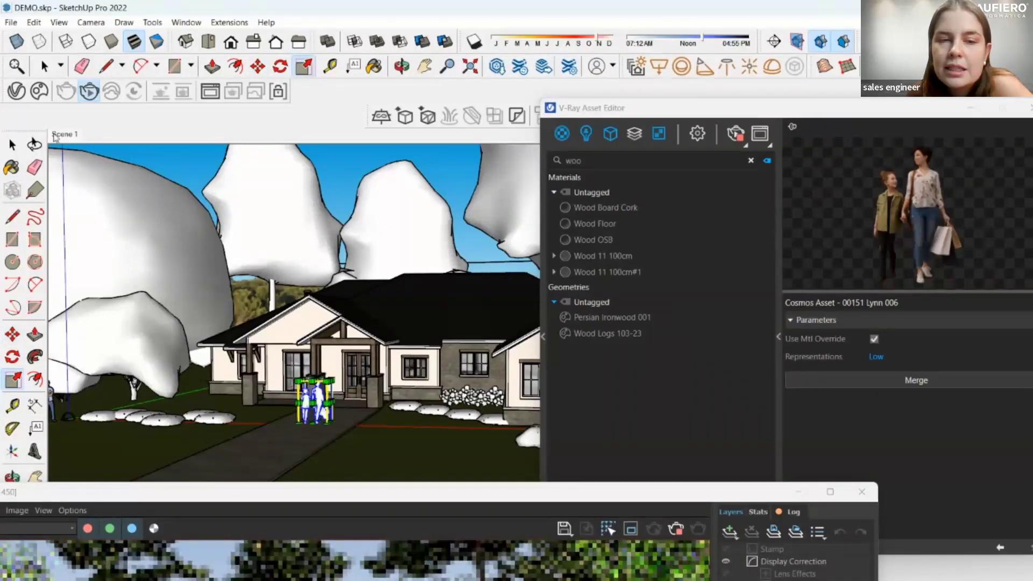
key(space)
click(257, 66)
click(335, 436)
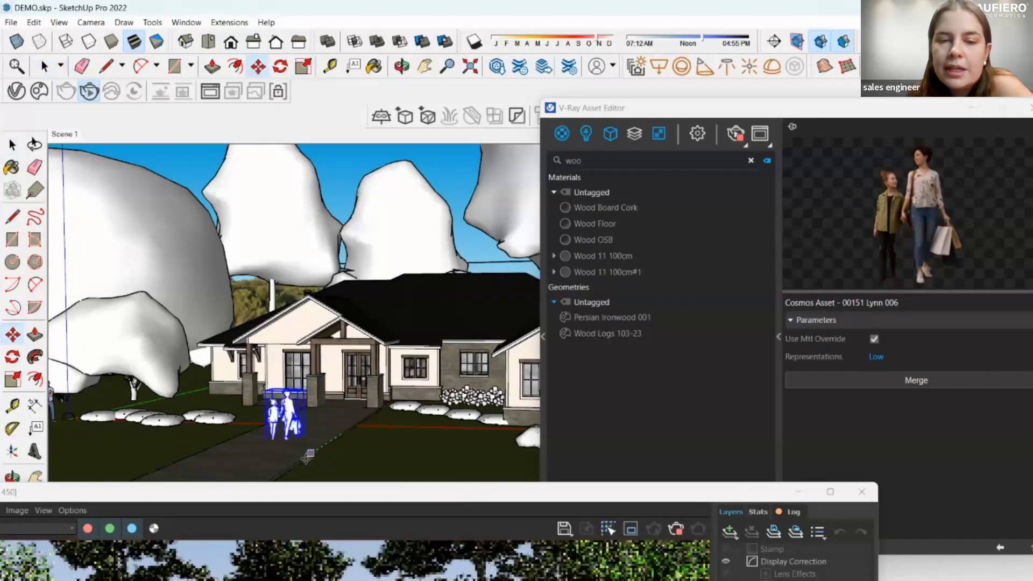
Add an Exposure correction layer to the render with exposure 0.191 and contrast -0.027.
drag(308, 492, 385, 126)
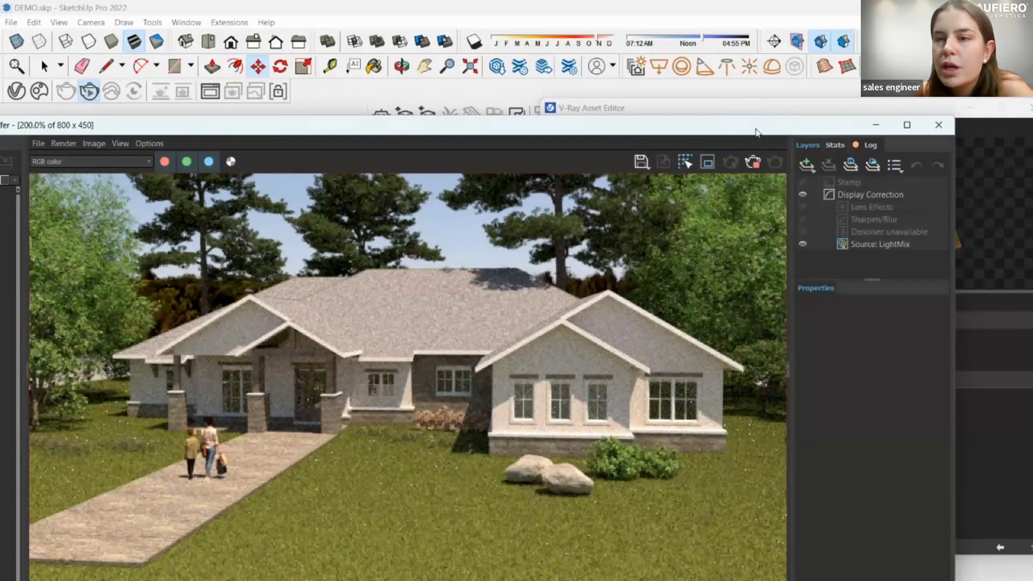
drag(756, 133, 755, 56)
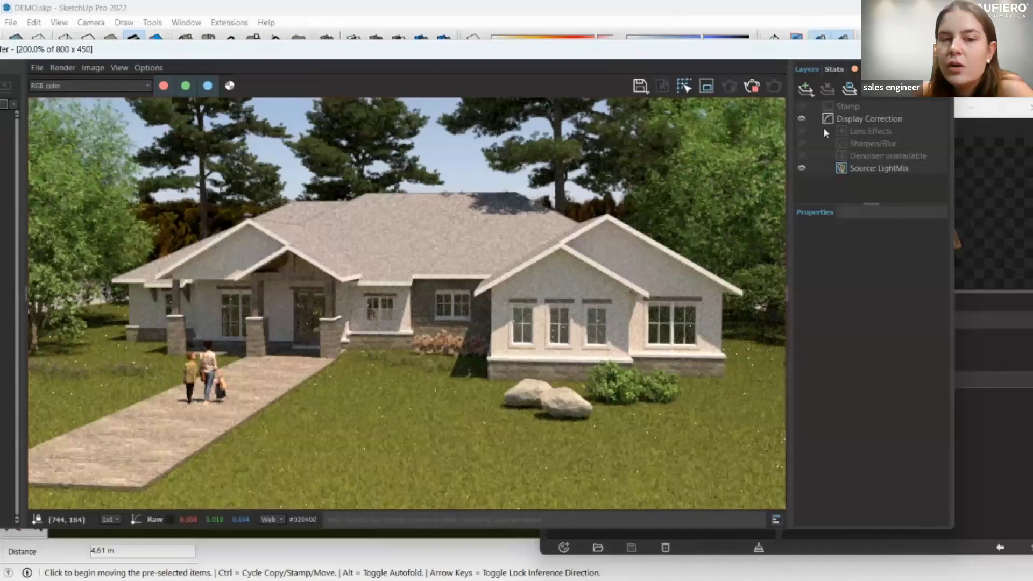
click(807, 90)
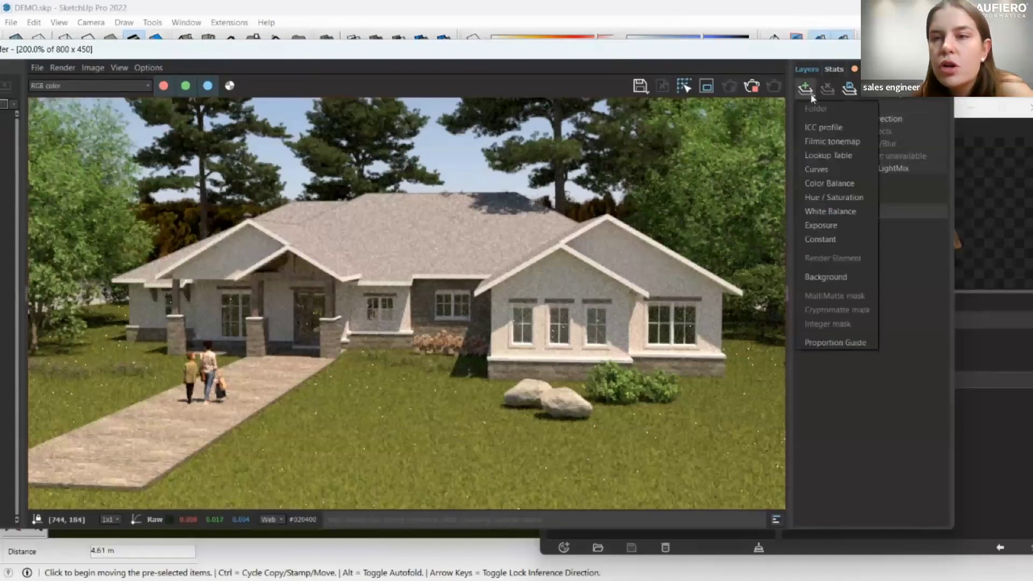
click(841, 225)
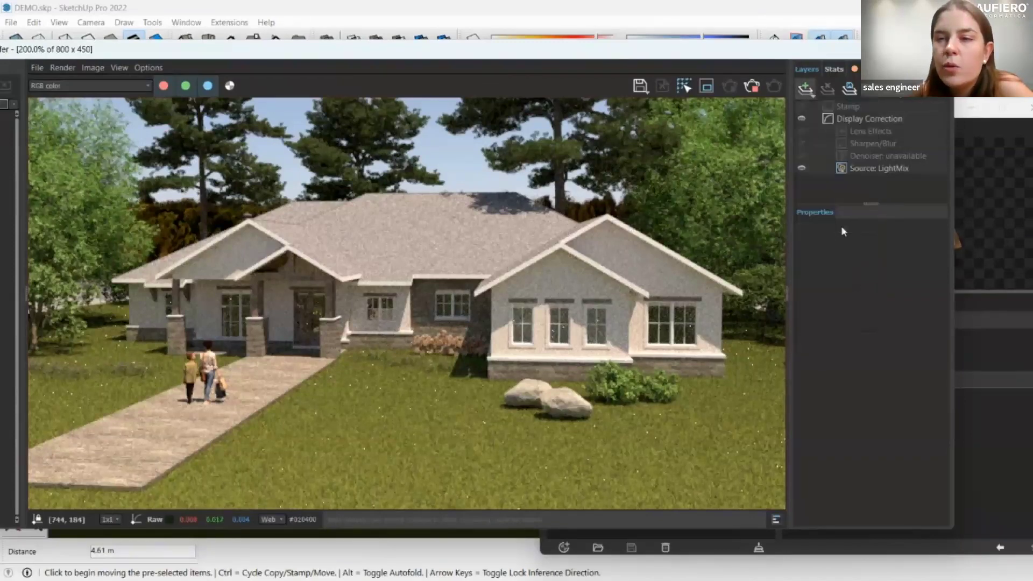
click(852, 270)
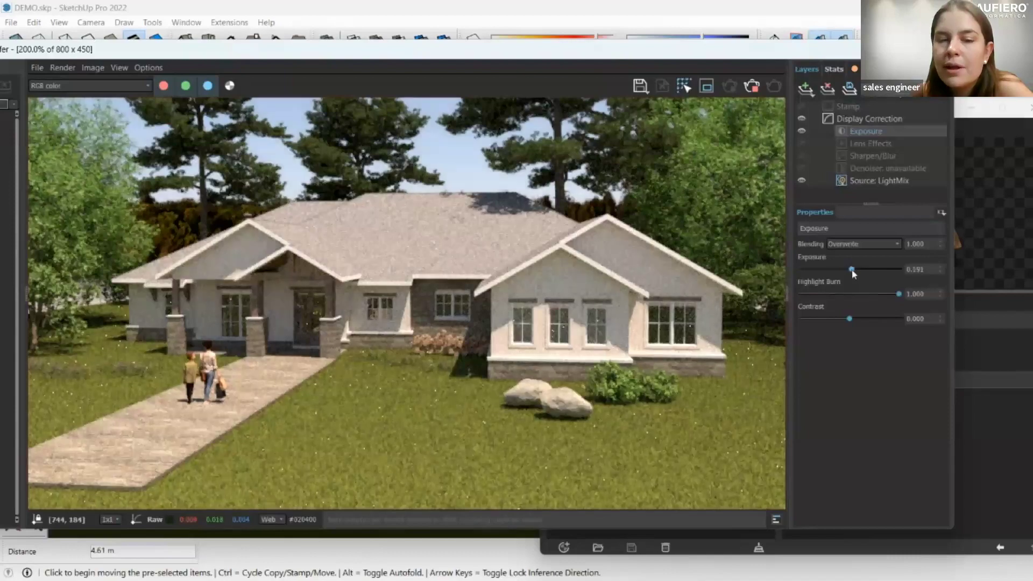
click(848, 318)
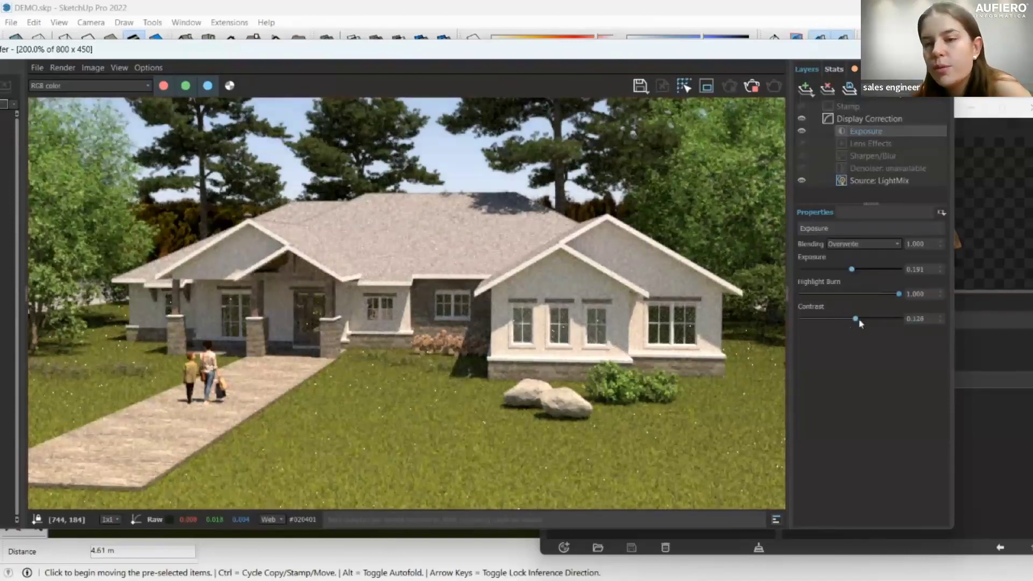
click(844, 321)
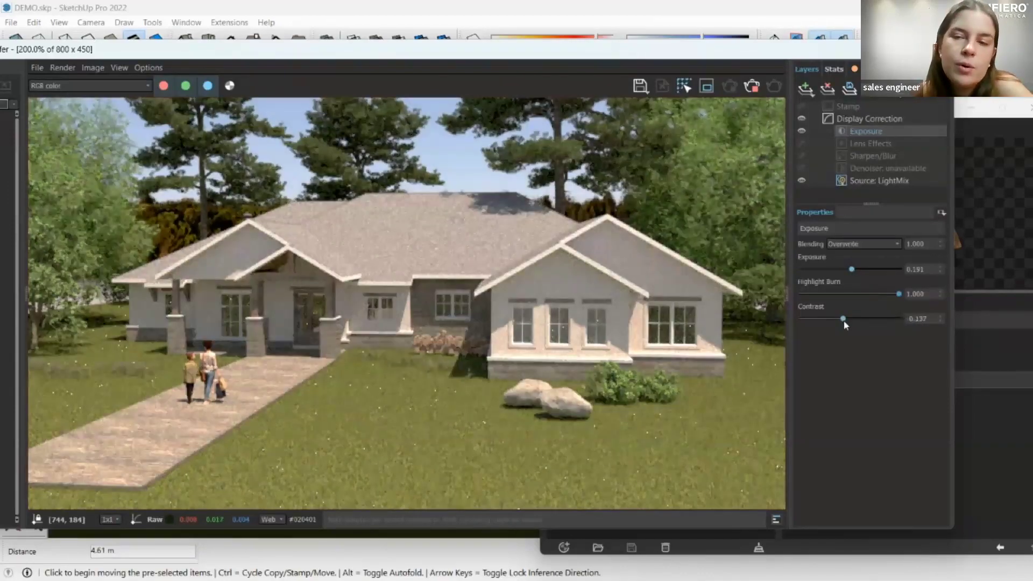
drag(847, 324, 850, 326)
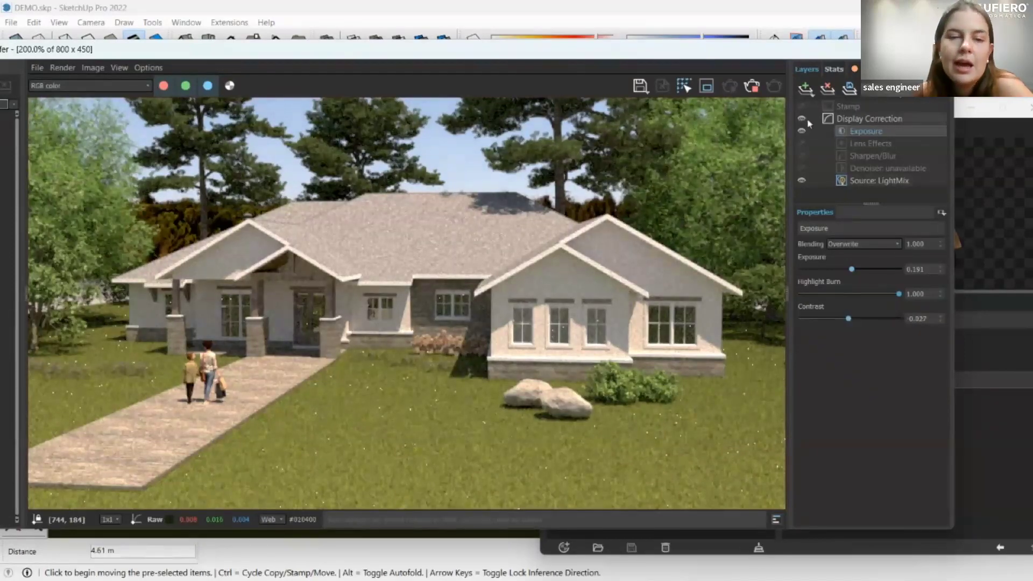
Add a Curves correction layer and shape the master curve into a contrast S, with its upper handle at about (0.692, 0.869).
click(810, 91)
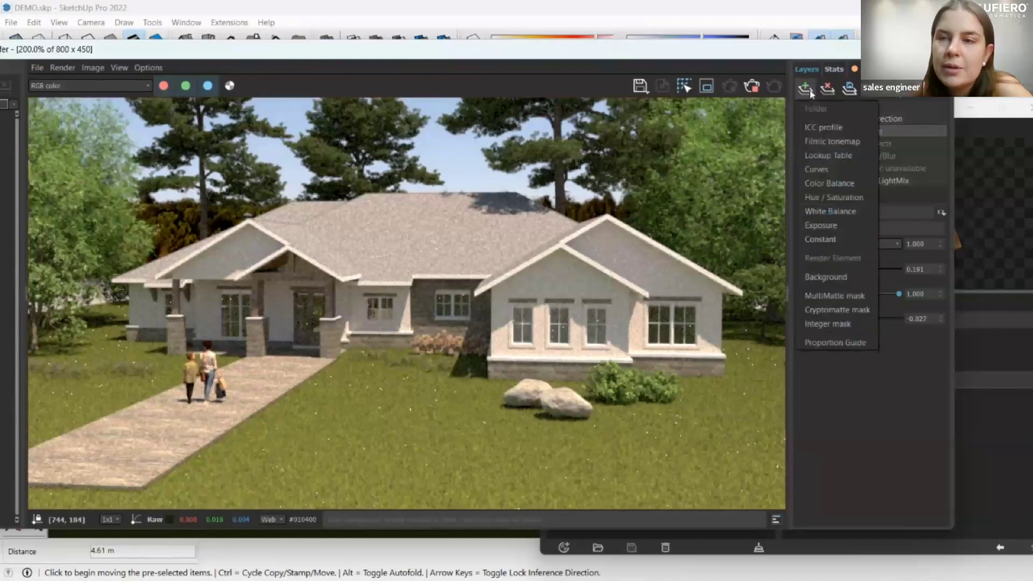
click(831, 172)
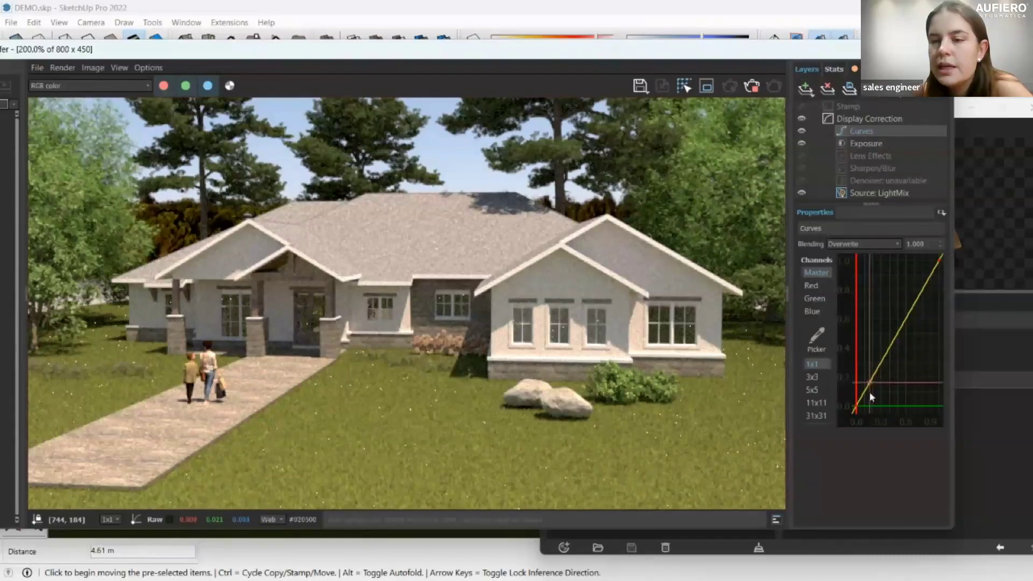
drag(856, 410, 863, 395)
click(888, 353)
drag(937, 268, 914, 280)
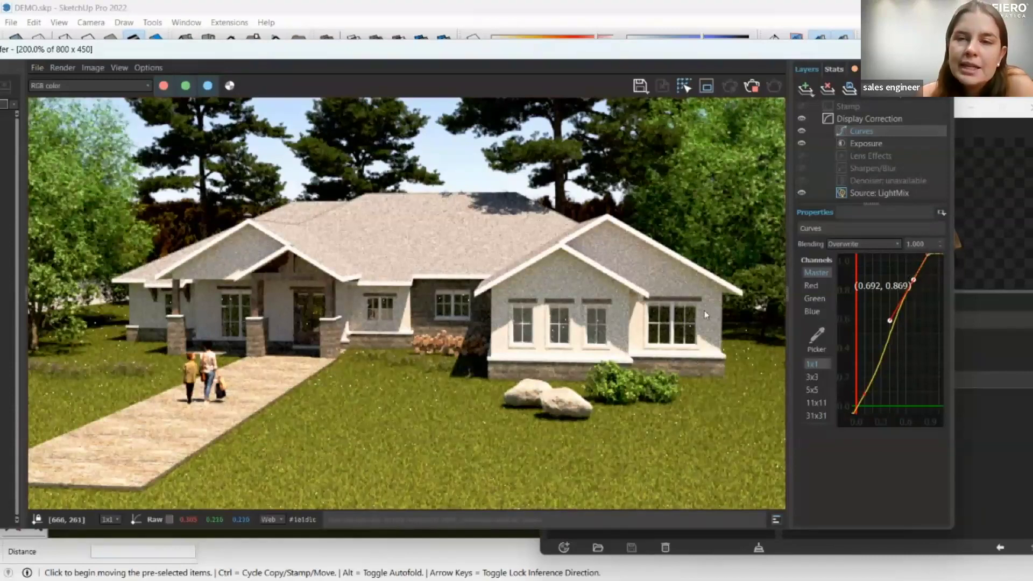
Add a Hue / Saturation correction layer to the render, test a hue shift of about 52, and reset the hue to 0.
click(806, 88)
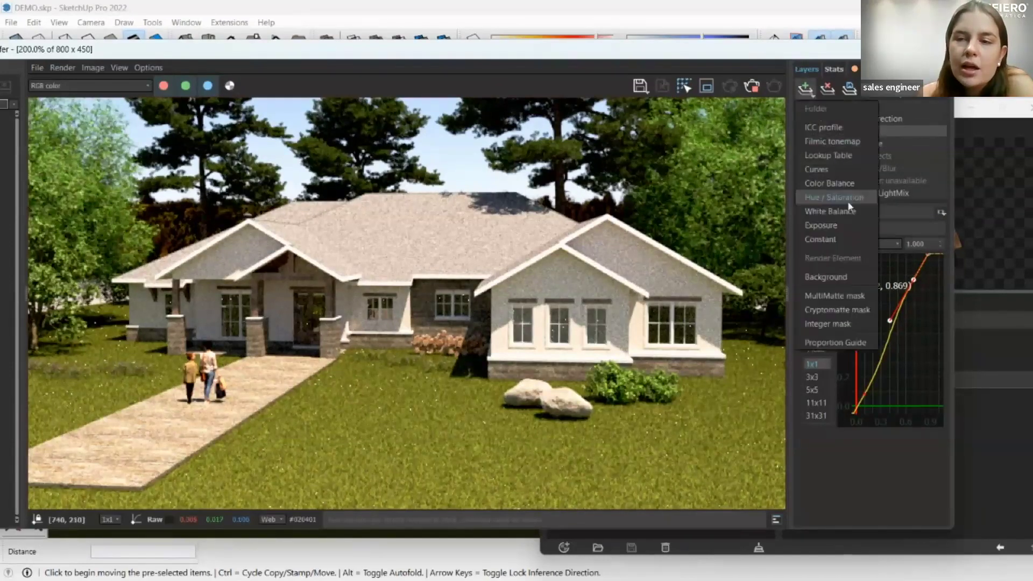
click(835, 197)
drag(850, 269, 864, 269)
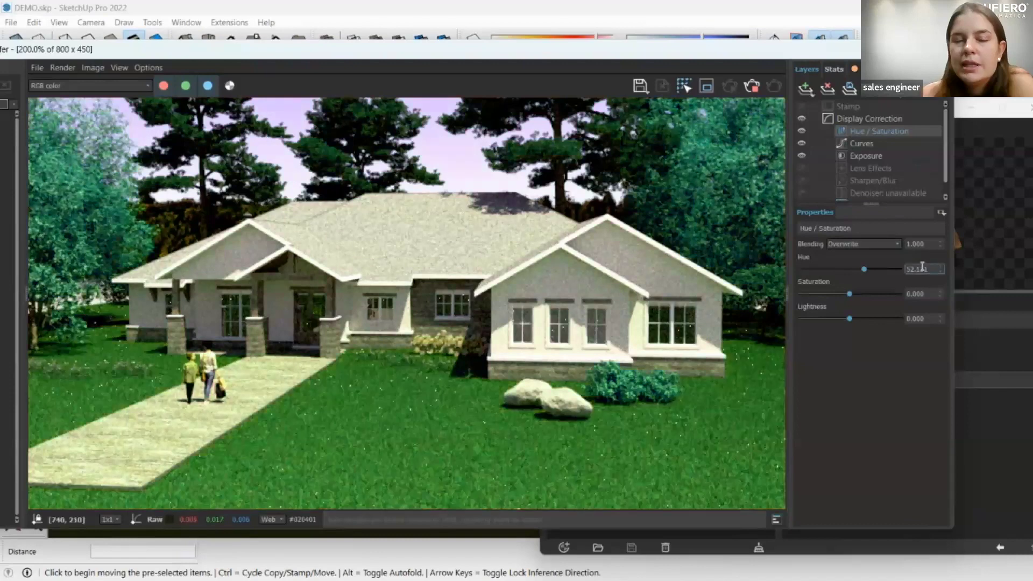
double_click(921, 267)
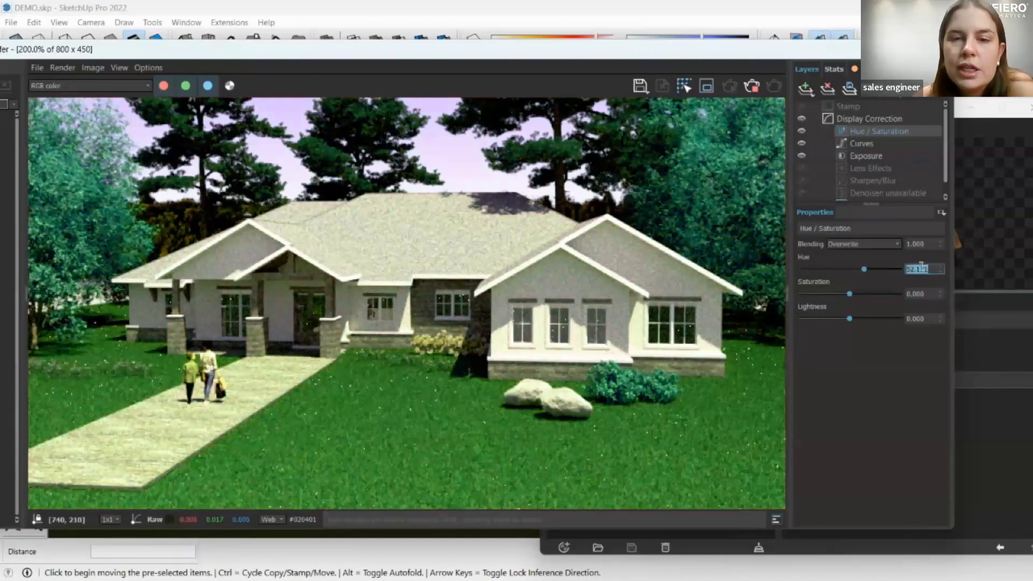
text(0)
key(Tab)
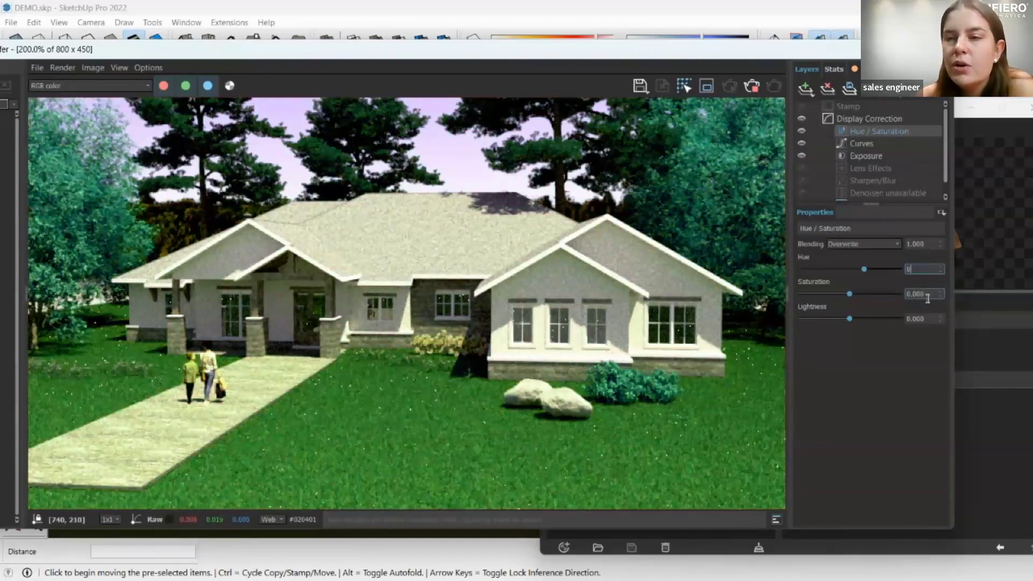
Raise the Hue / Saturation layer's saturation to 0.016 and set its lightness to 0.
drag(850, 293, 850, 319)
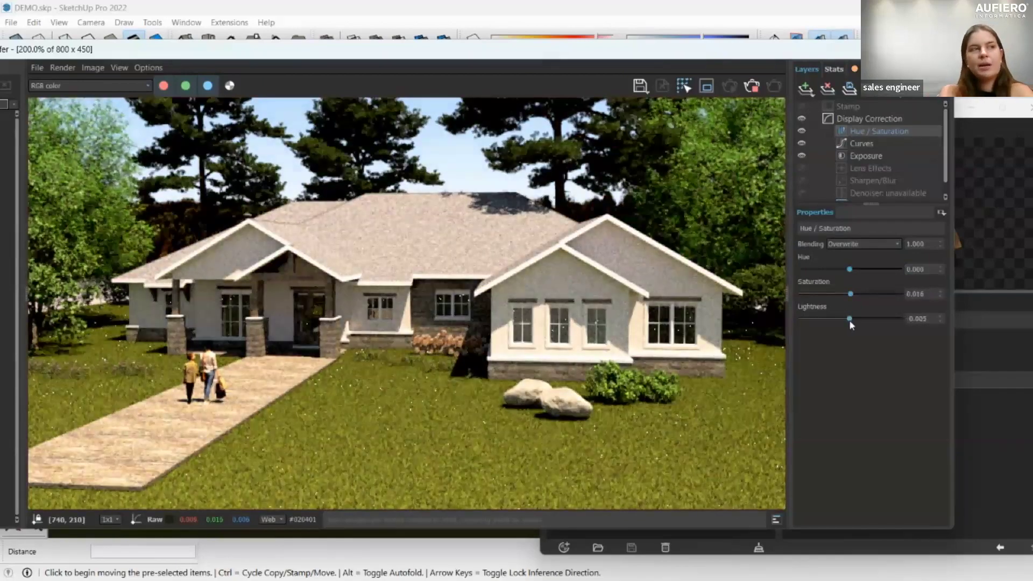
double_click(928, 319)
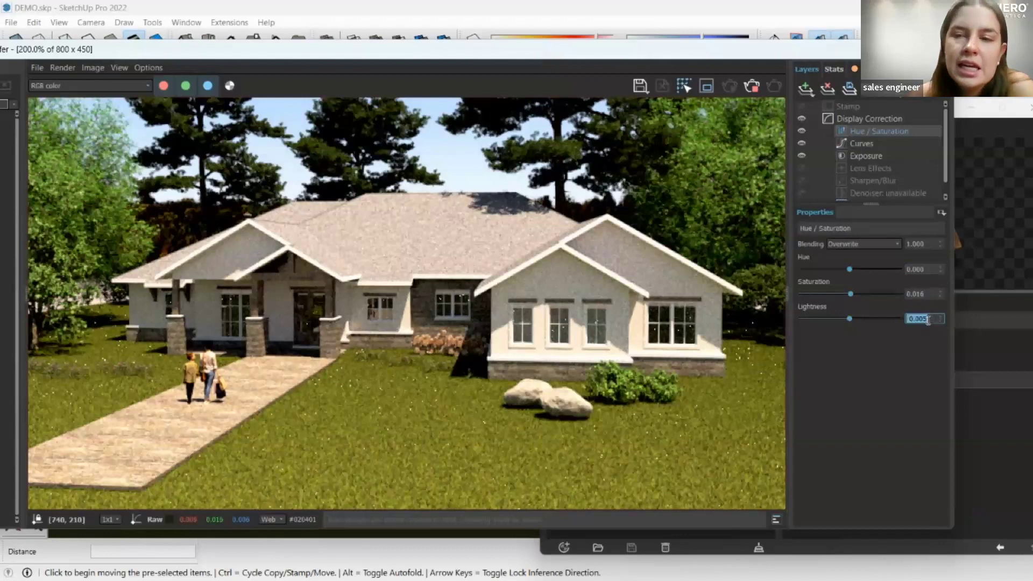
text(0)
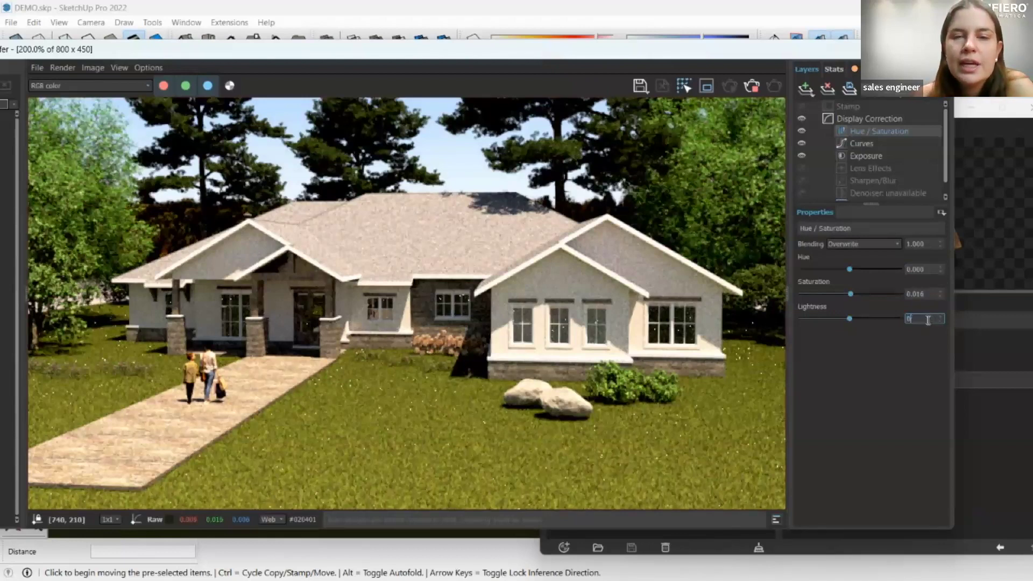
key(Return)
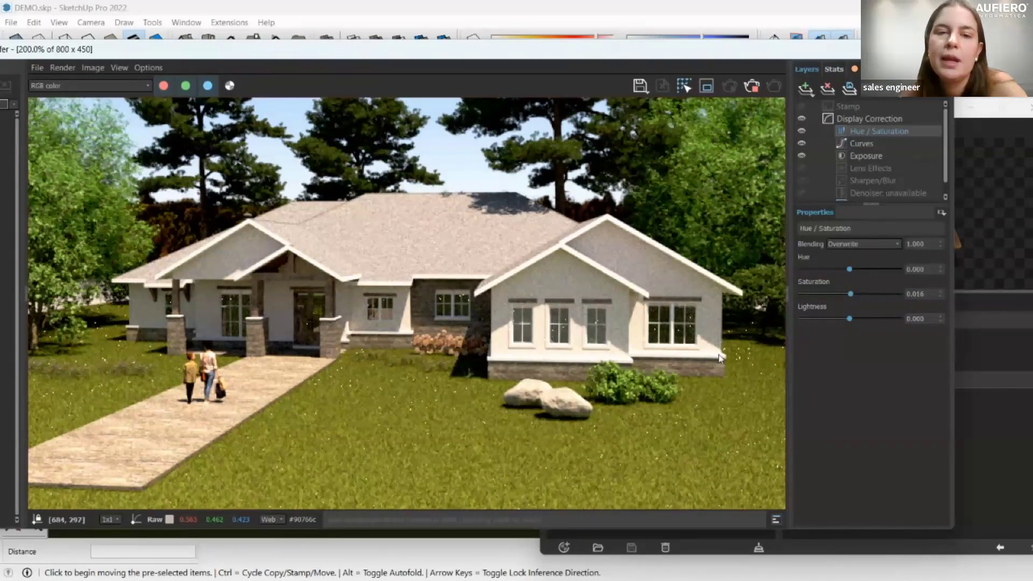
Switch to the VRAY Julio 23 presentation in Google Slides and present the closing "Prueba hoy mismo" slide full screen.
mouse_move(1016, 340)
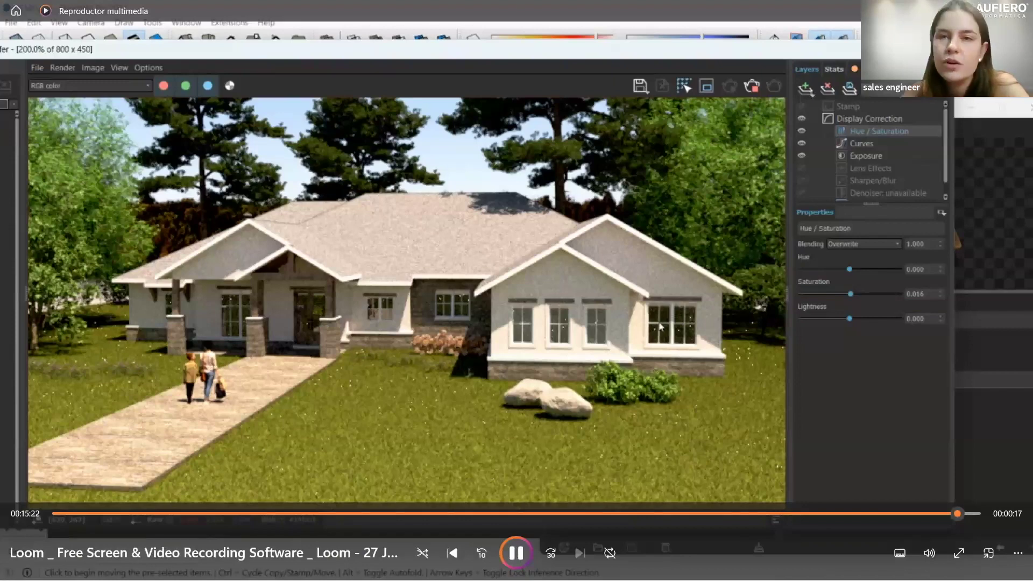
key(alt+Tab)
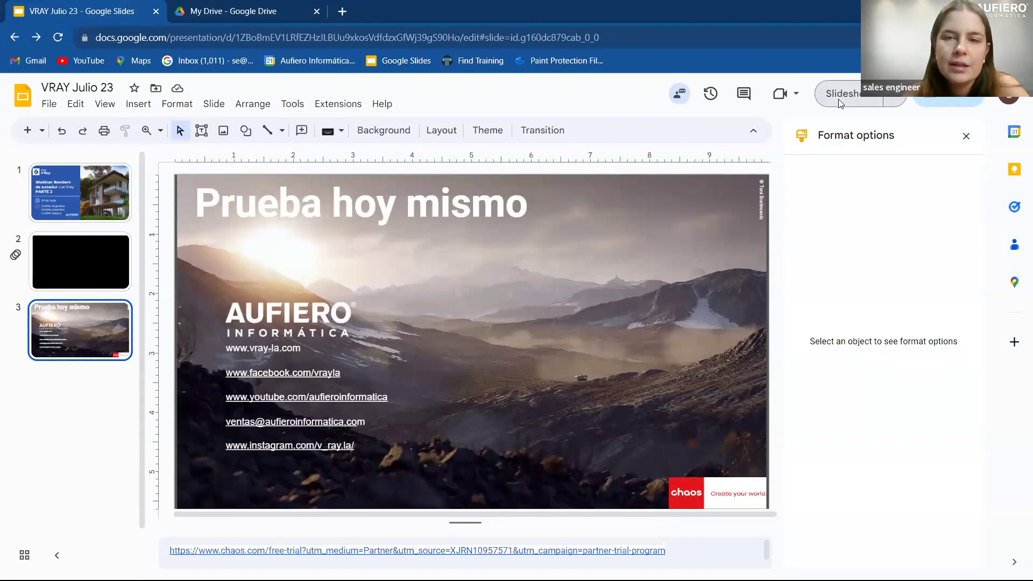
click(841, 101)
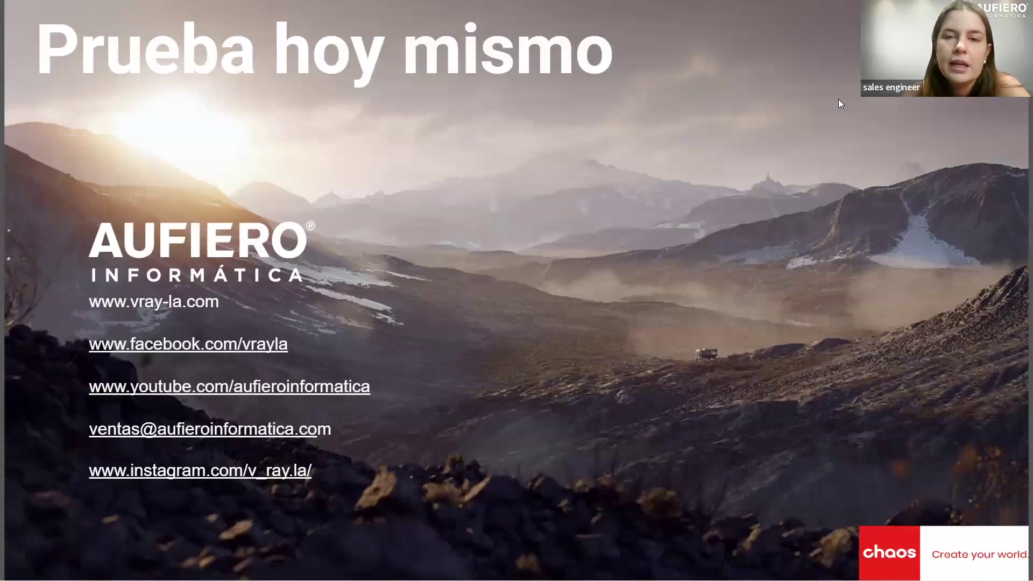